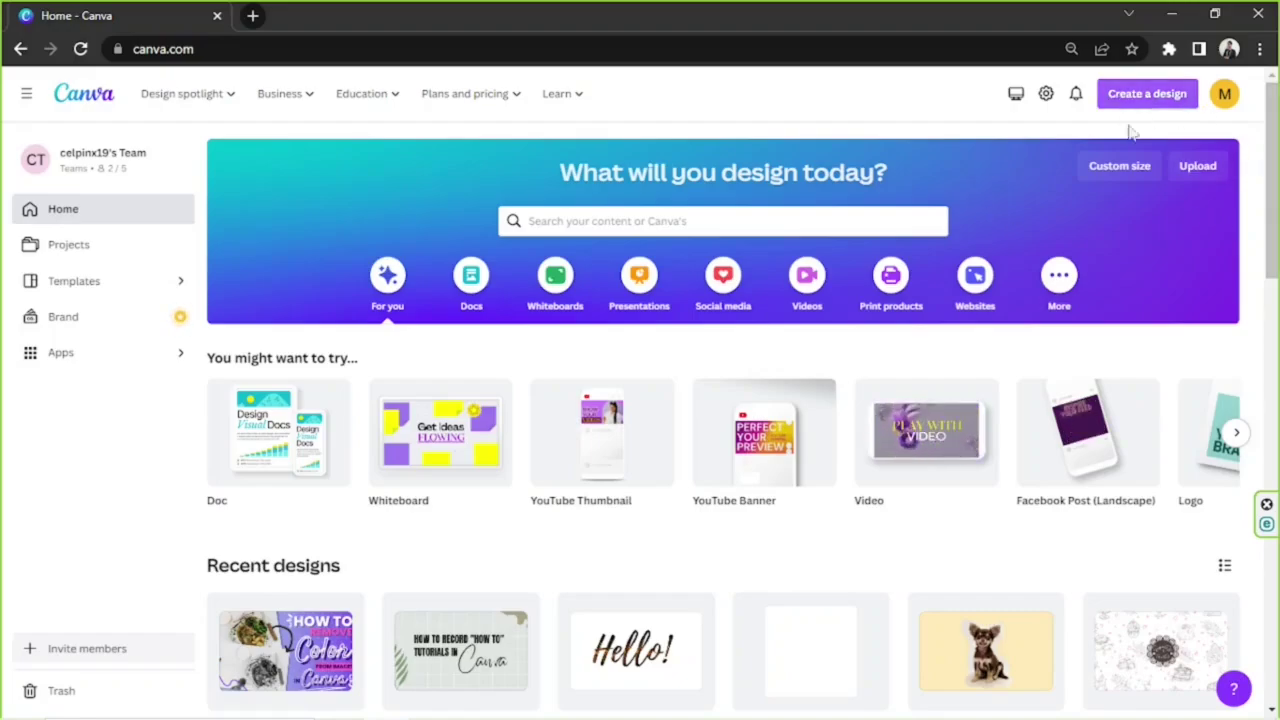
Create a new custom-size design measuring 210 × 297 mm
left_click(1157, 97)
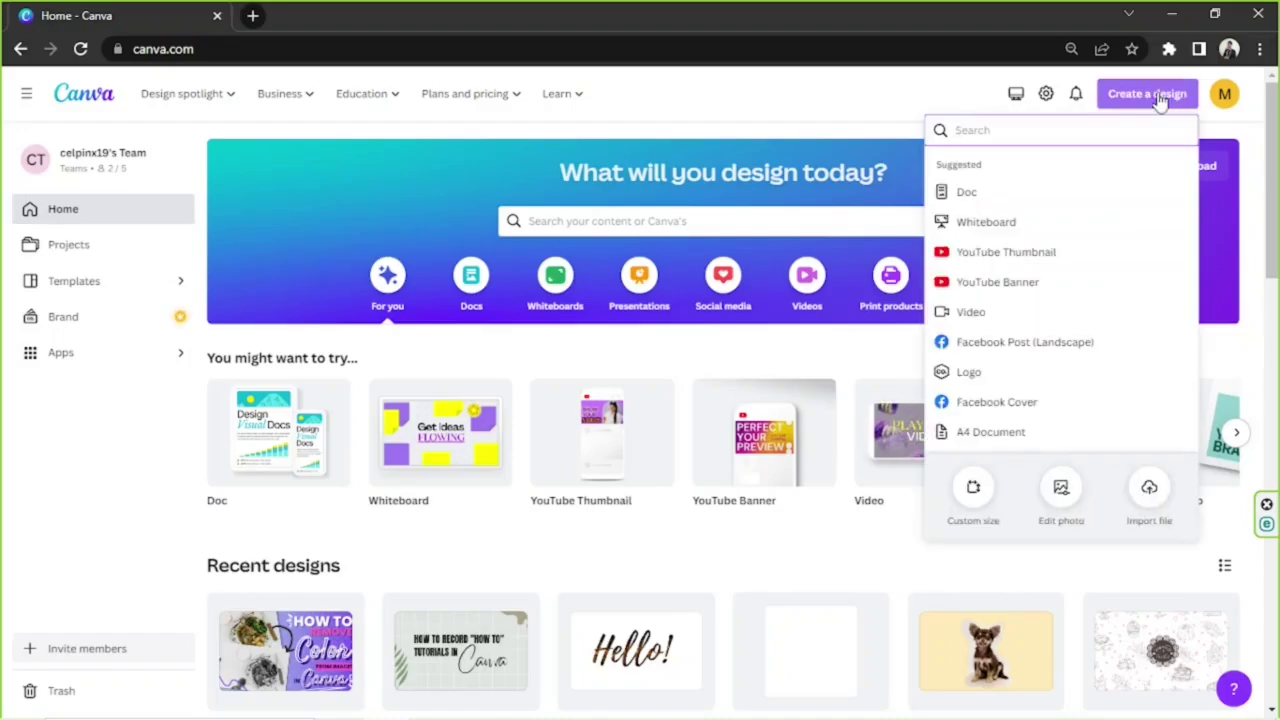
left_click(973, 490)
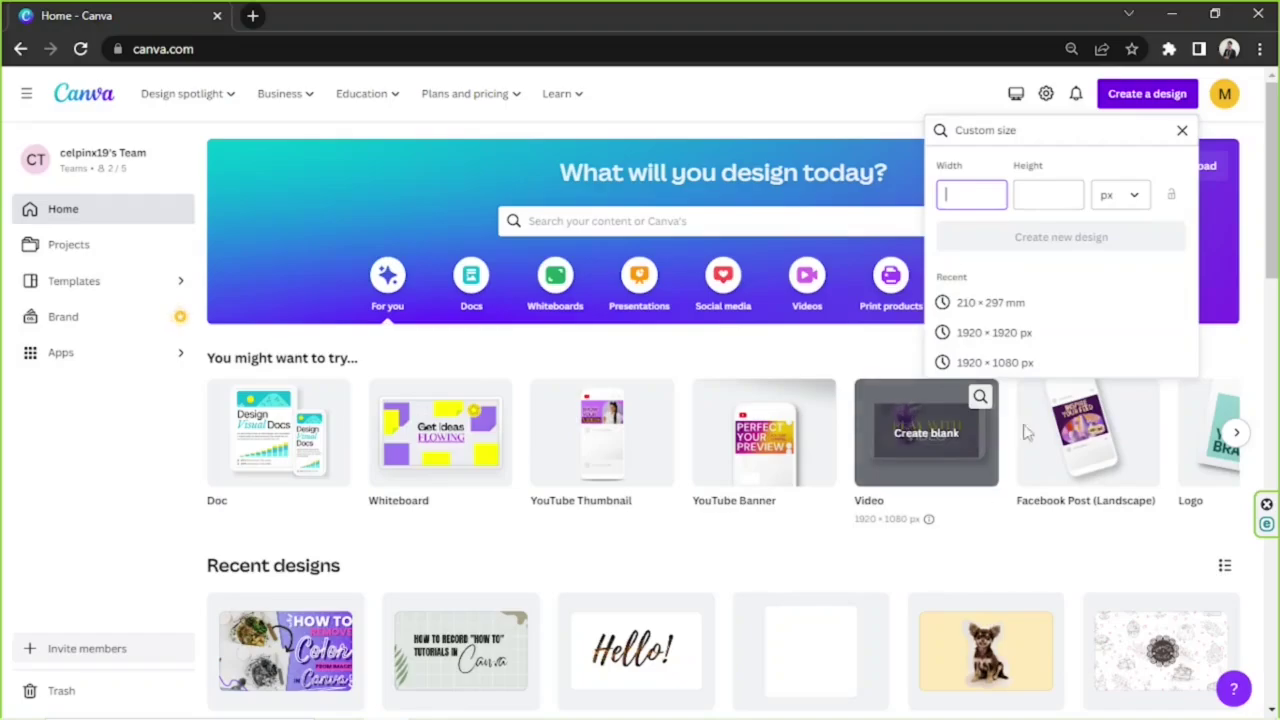
left_click(1113, 196)
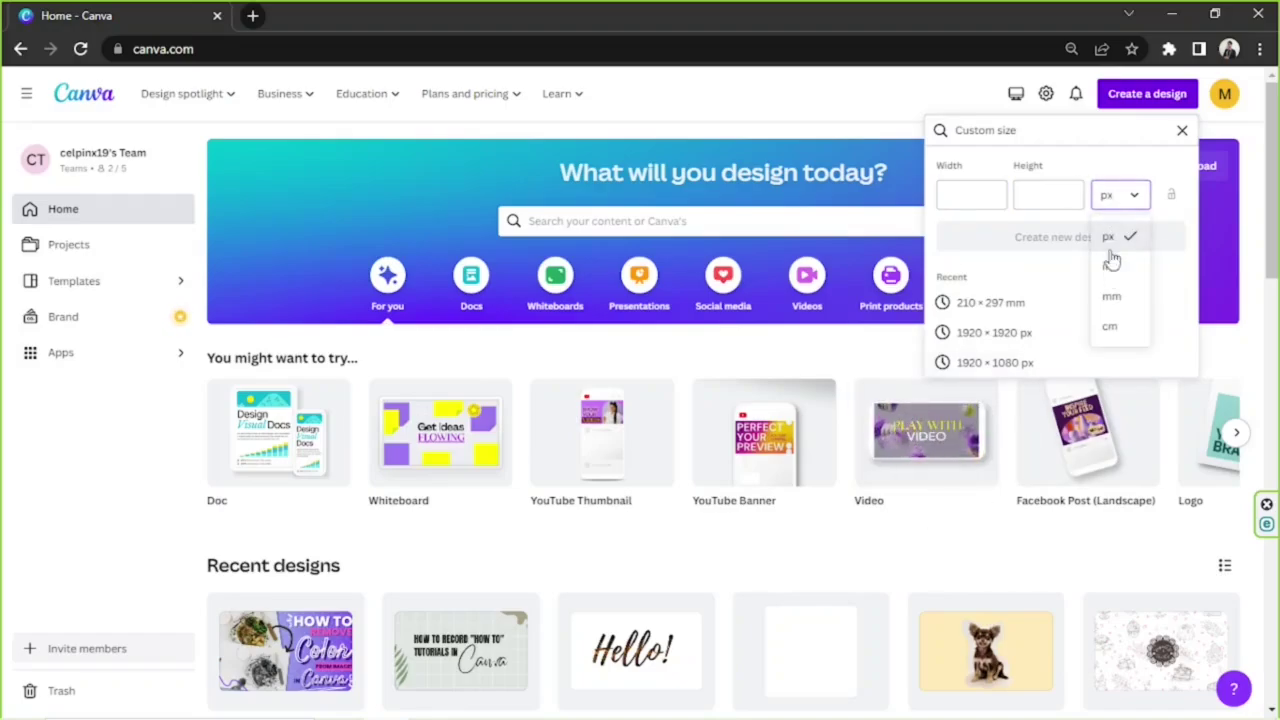
left_click(1110, 298)
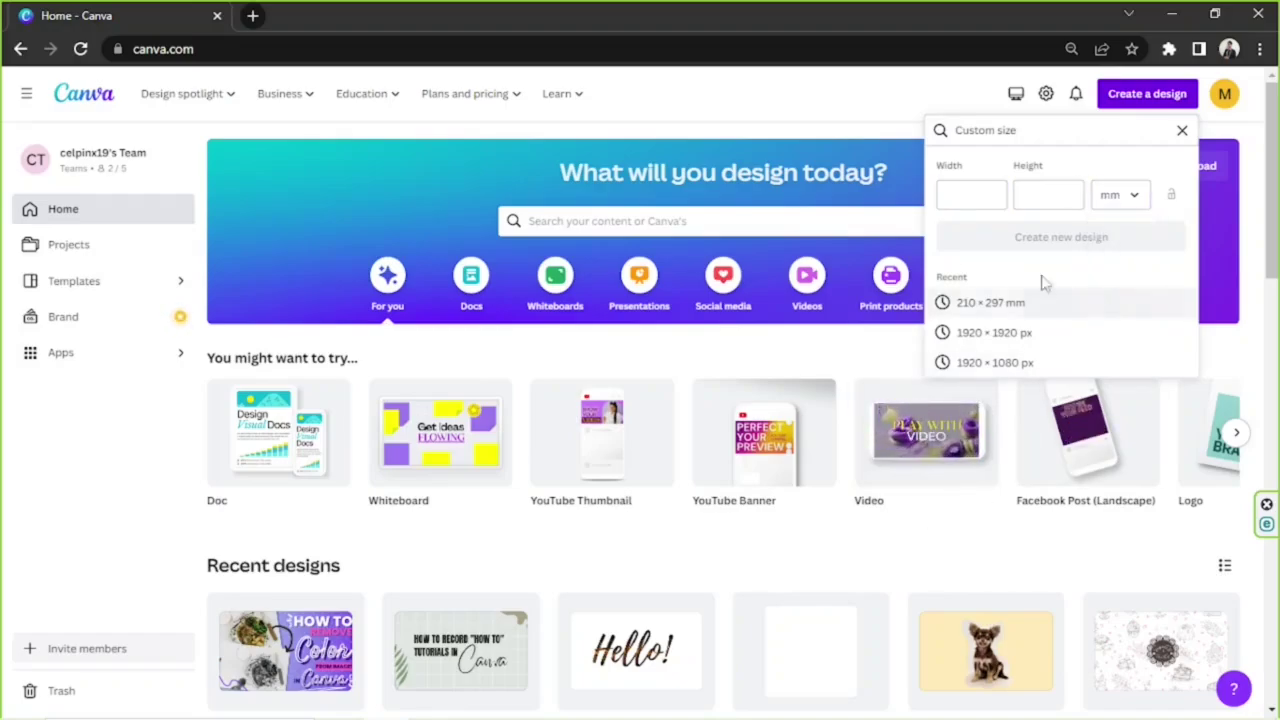
left_click(953, 200)
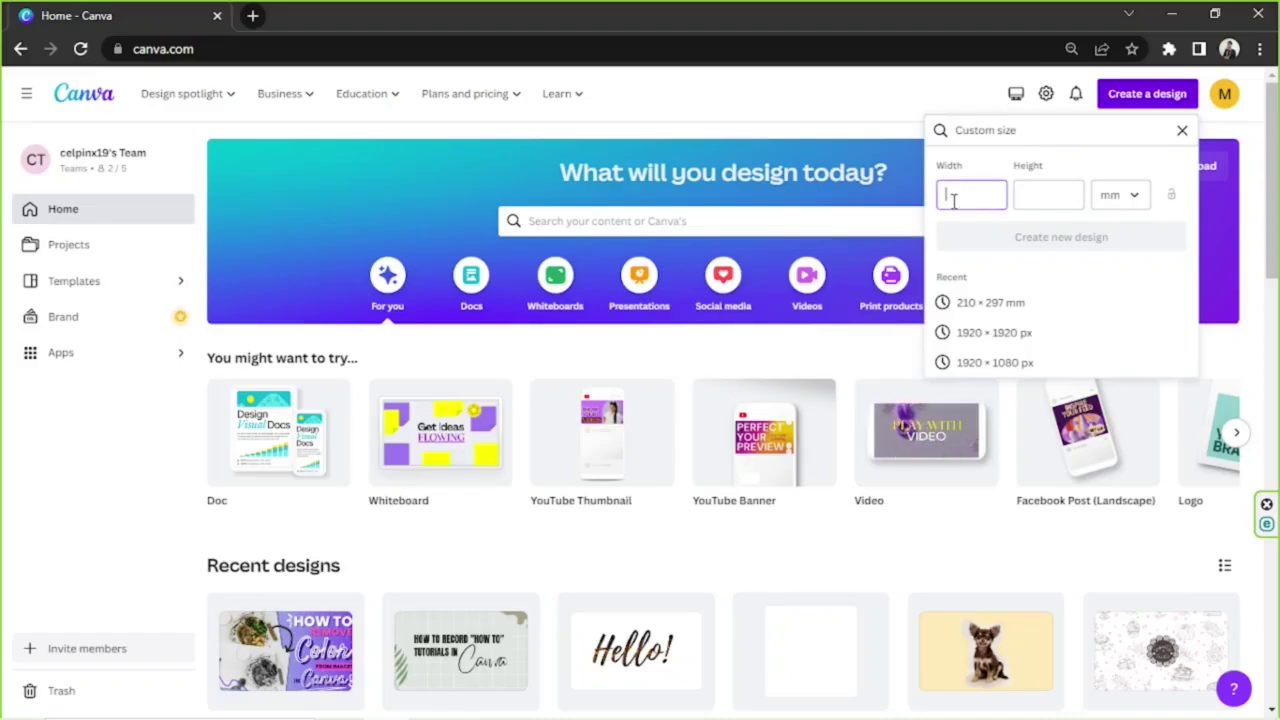
type("210")
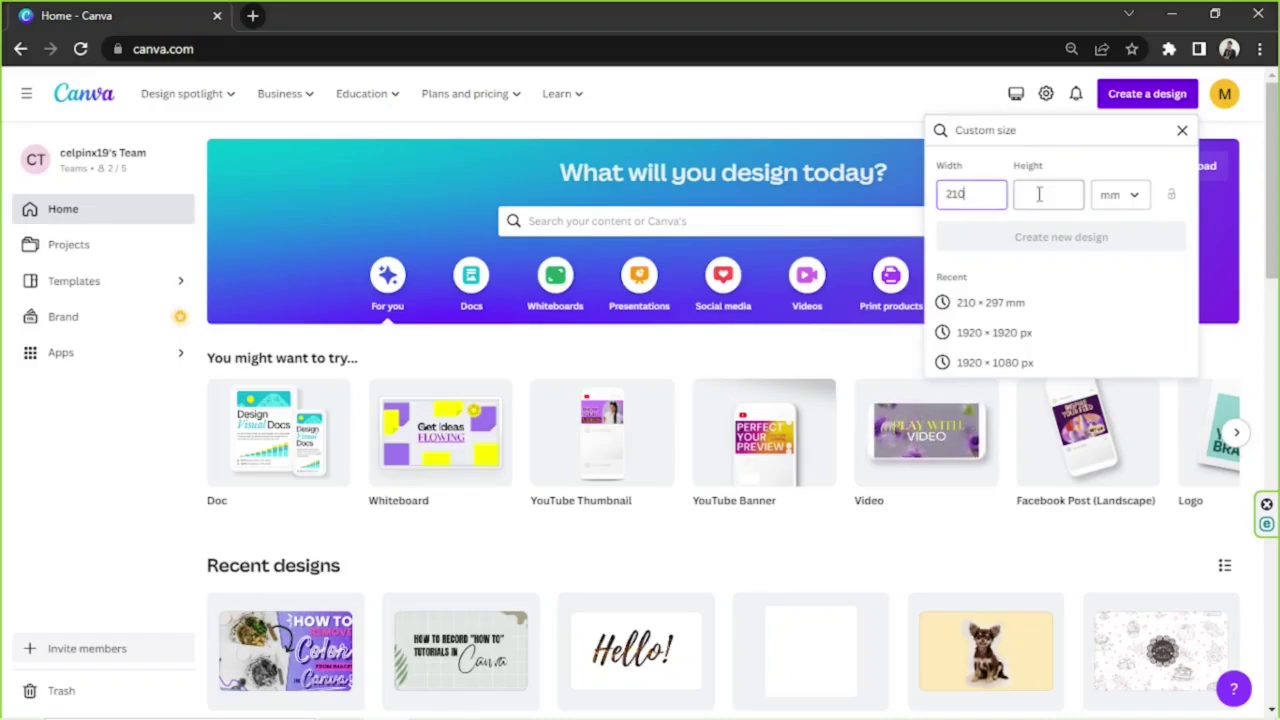
left_click(1040, 195)
type("297")
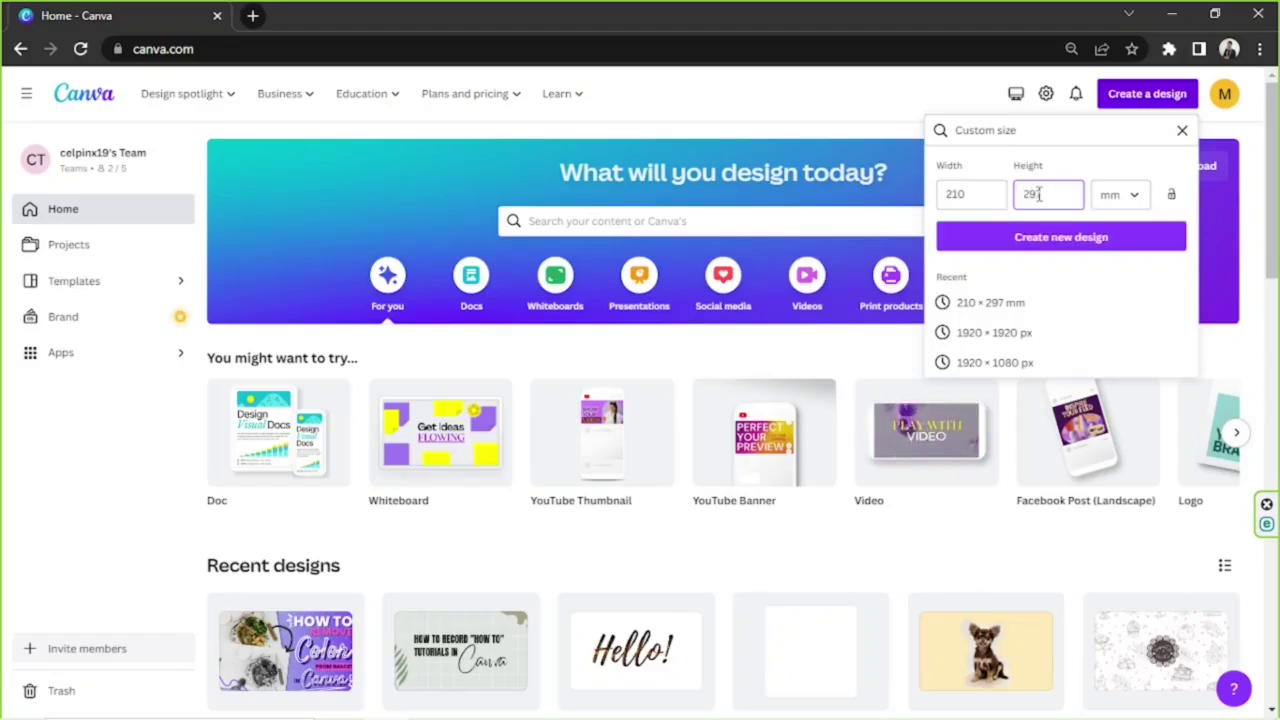
left_click(1062, 238)
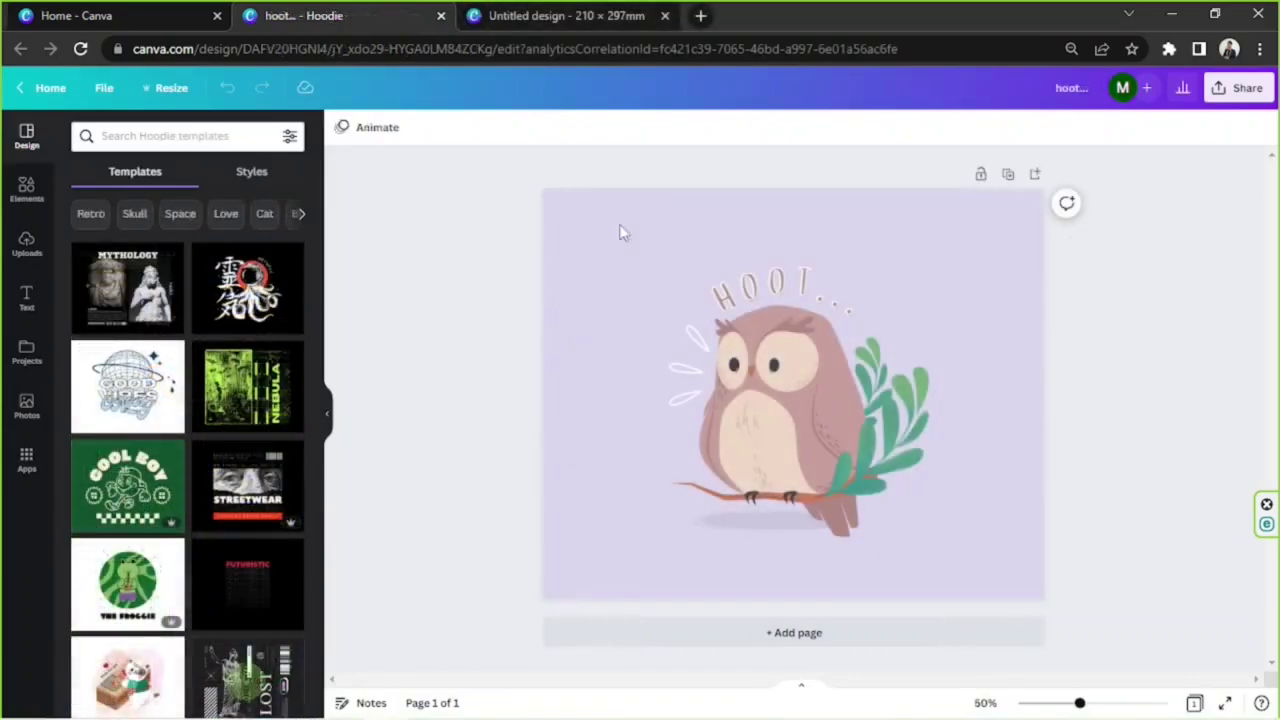
Copy all the owl artwork and lettering from the "hoot..." hoodie design into the blank 210 × 297 mm design and centre it vertically
left_click(785, 306)
key("ctrl+a")
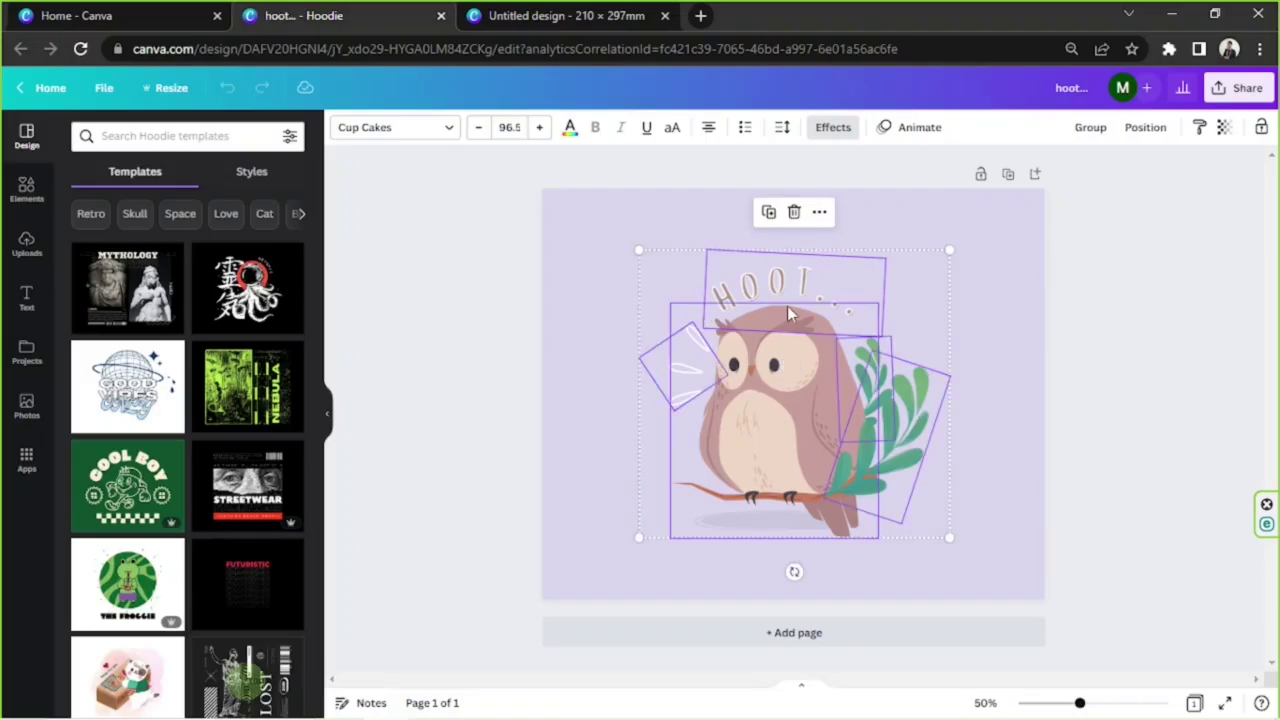
left_click(530, 13)
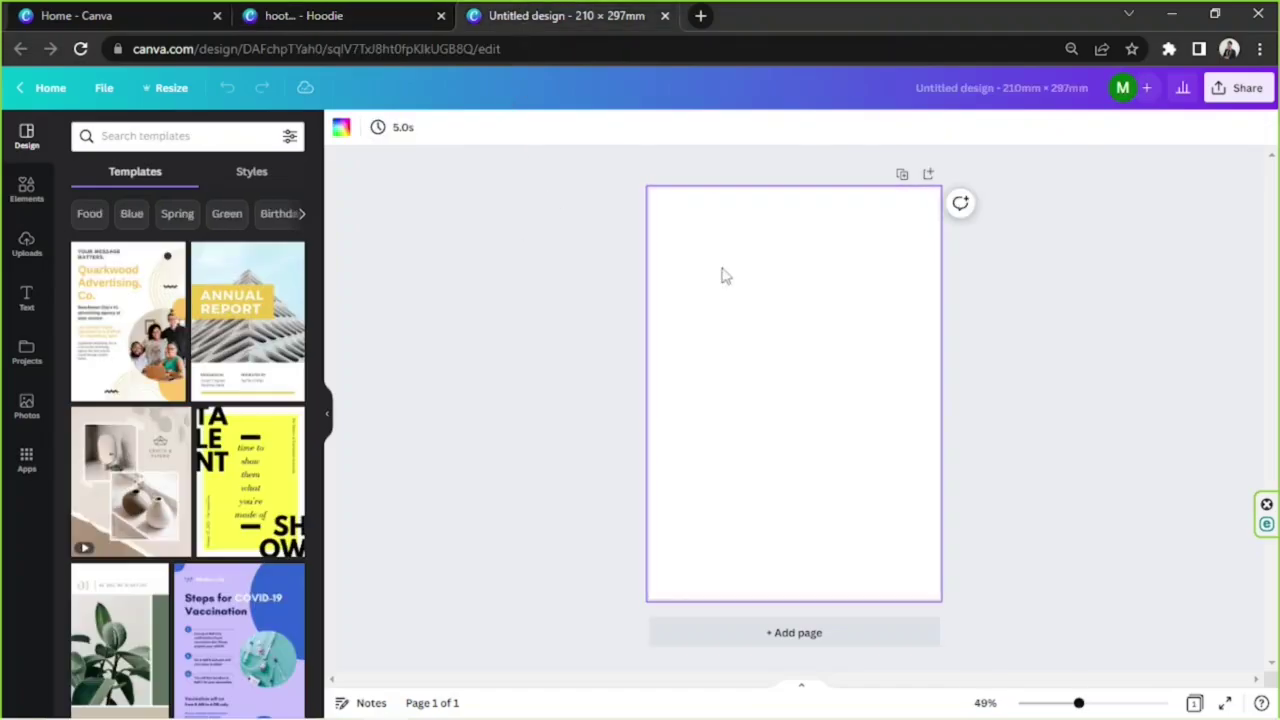
key("ctrl+v")
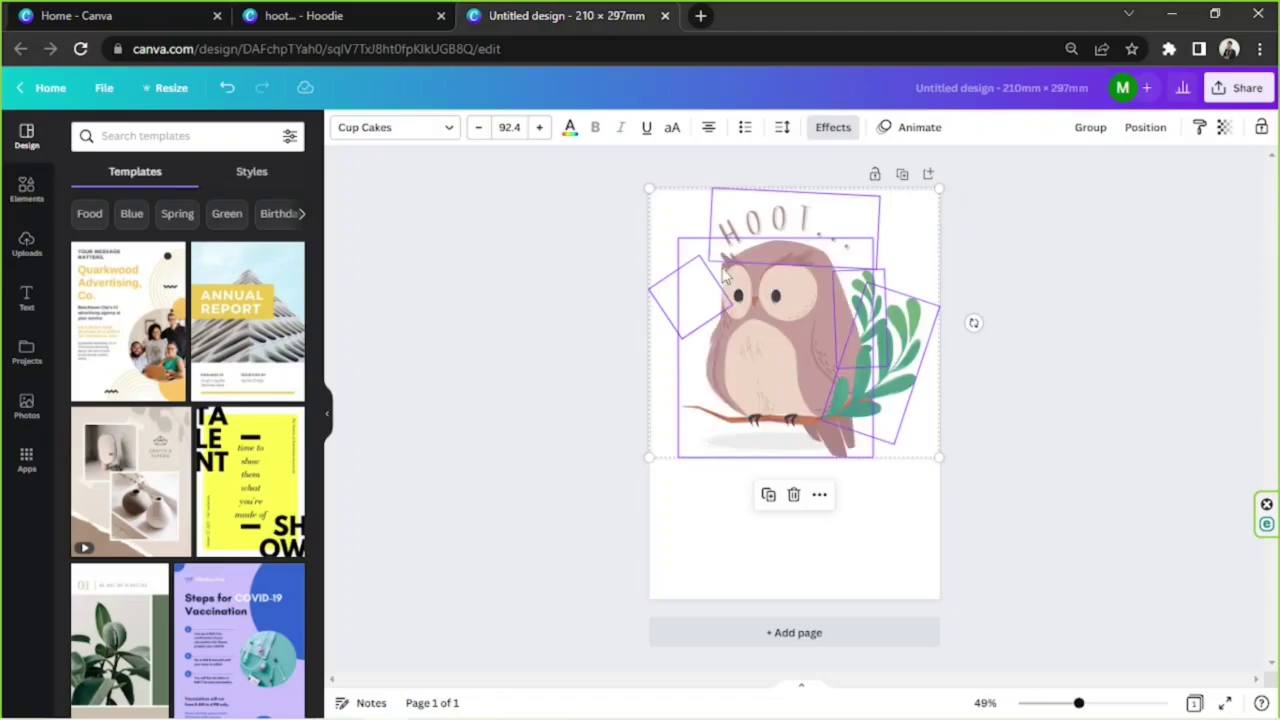
left_click_drag(775, 299, 776, 374)
Copy the lavender background of the hoodie design onto the page of the 210 × 297 mm design
left_click(422, 16)
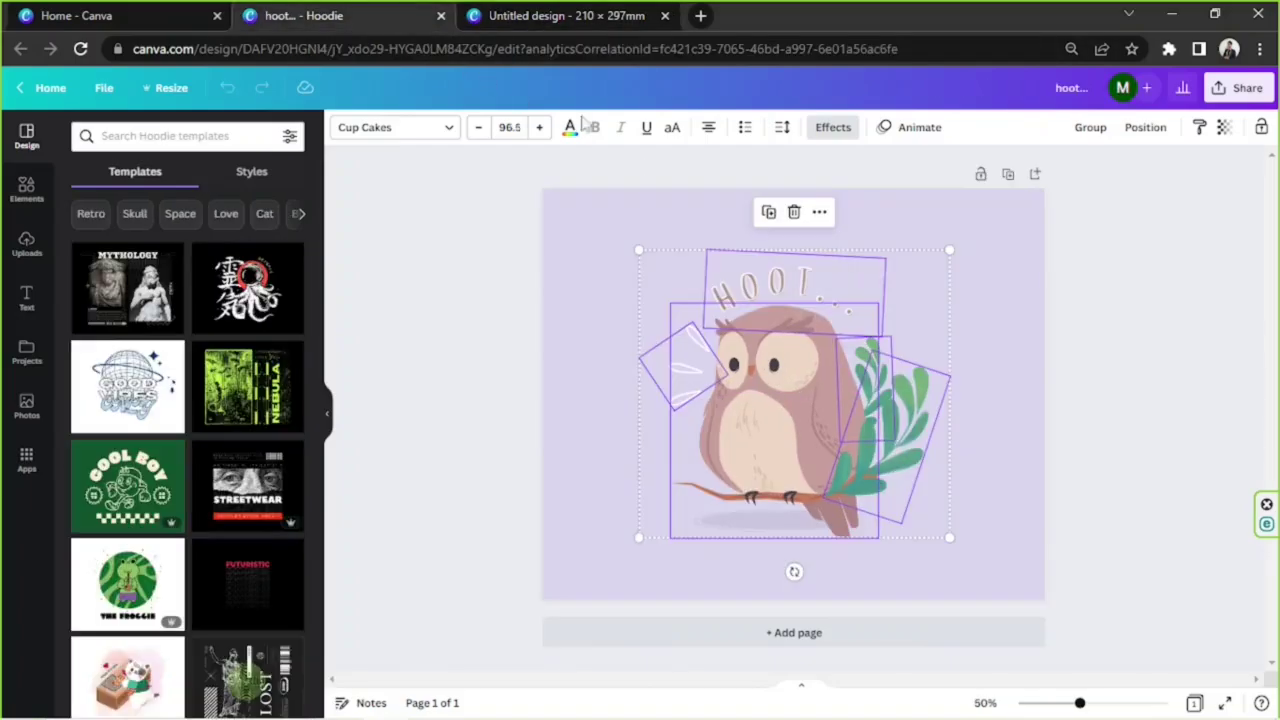
left_click(635, 204)
left_click(522, 14)
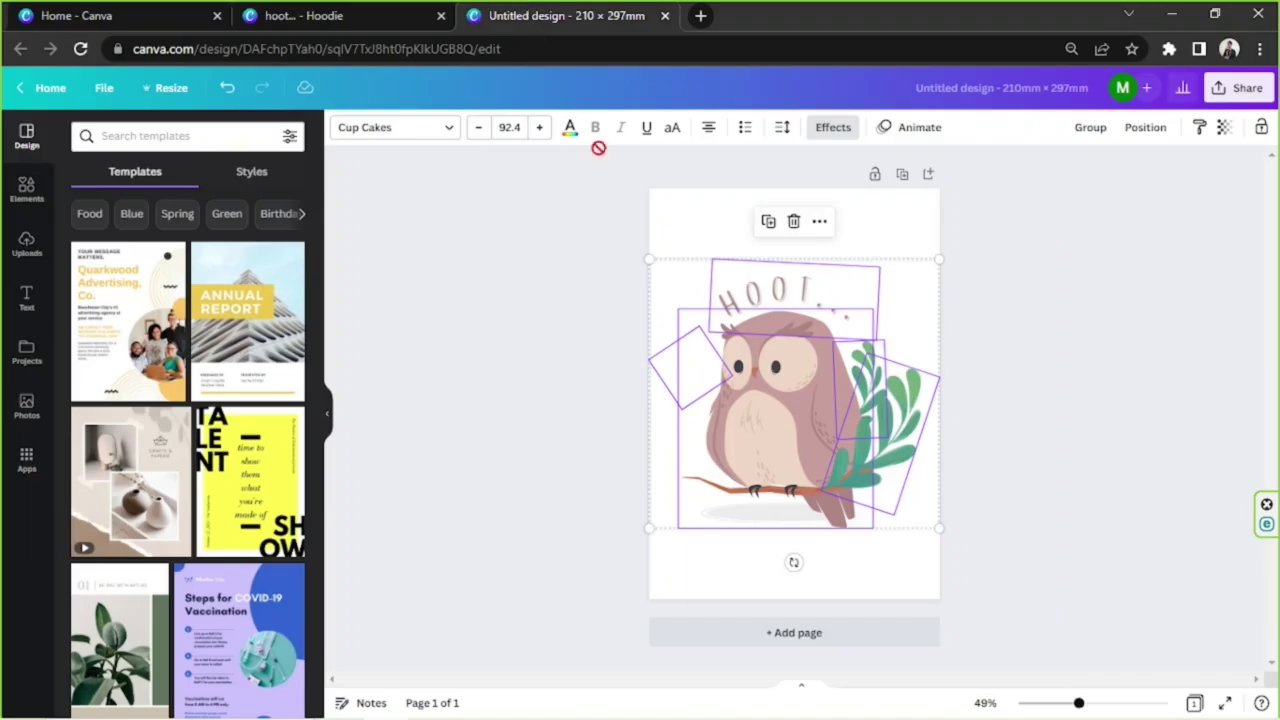
left_click(675, 225)
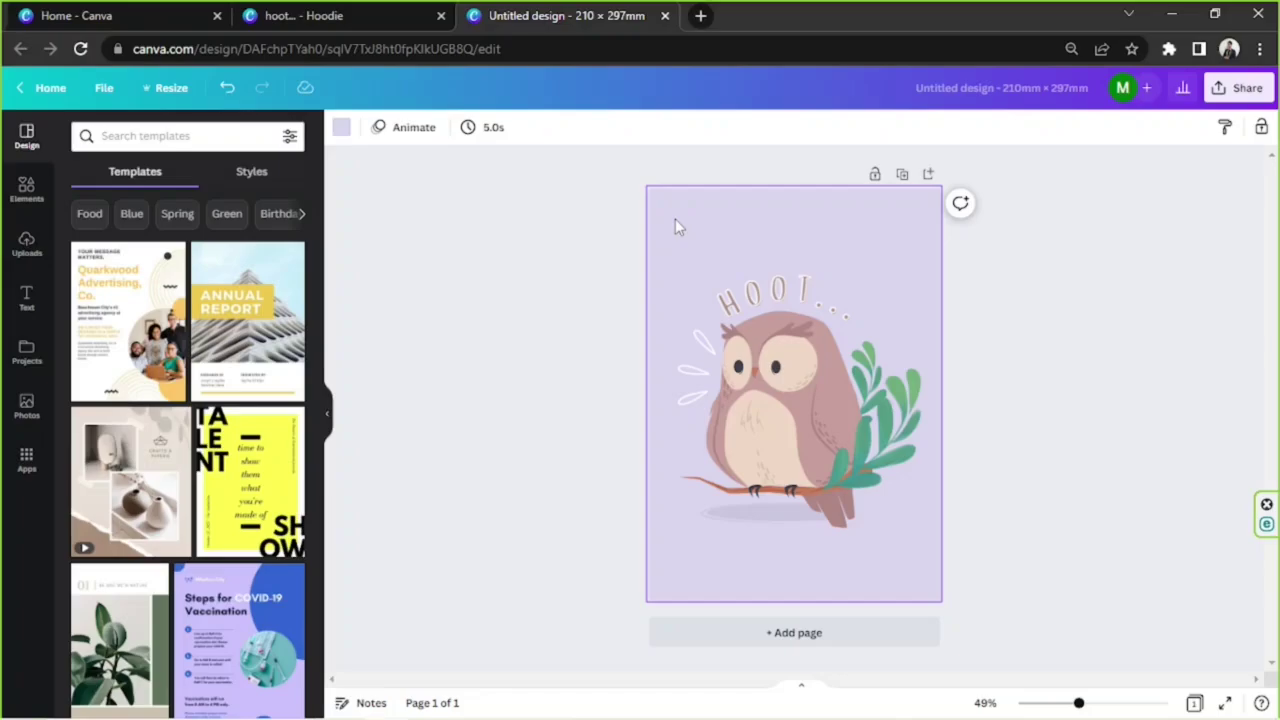
Open the design's download settings and review the available file types, keeping PNG
left_click(1240, 88)
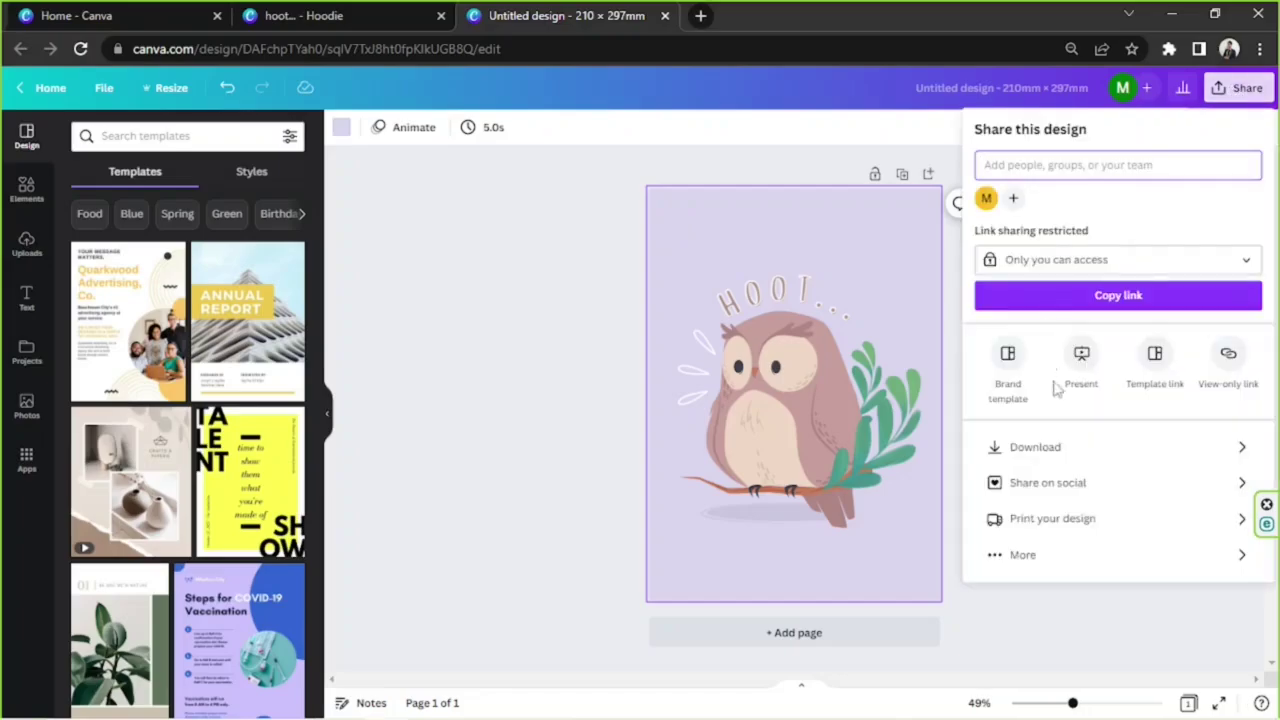
left_click(1120, 446)
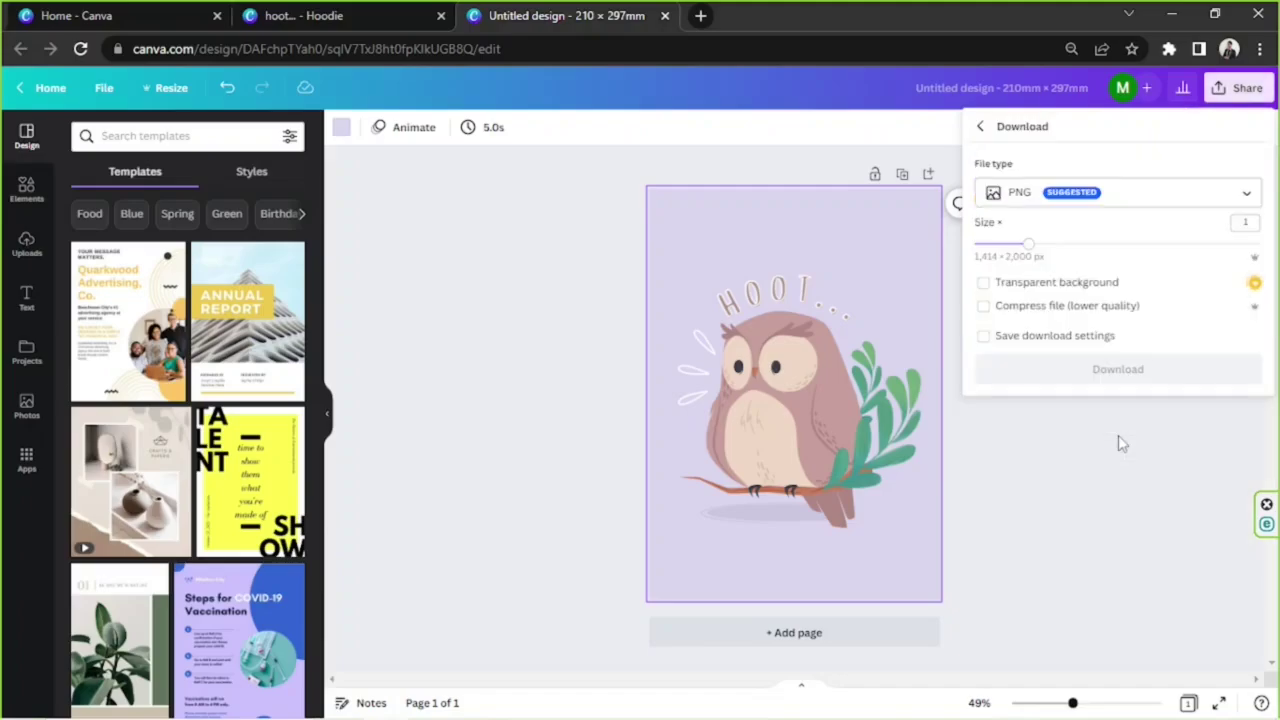
left_click(1120, 200)
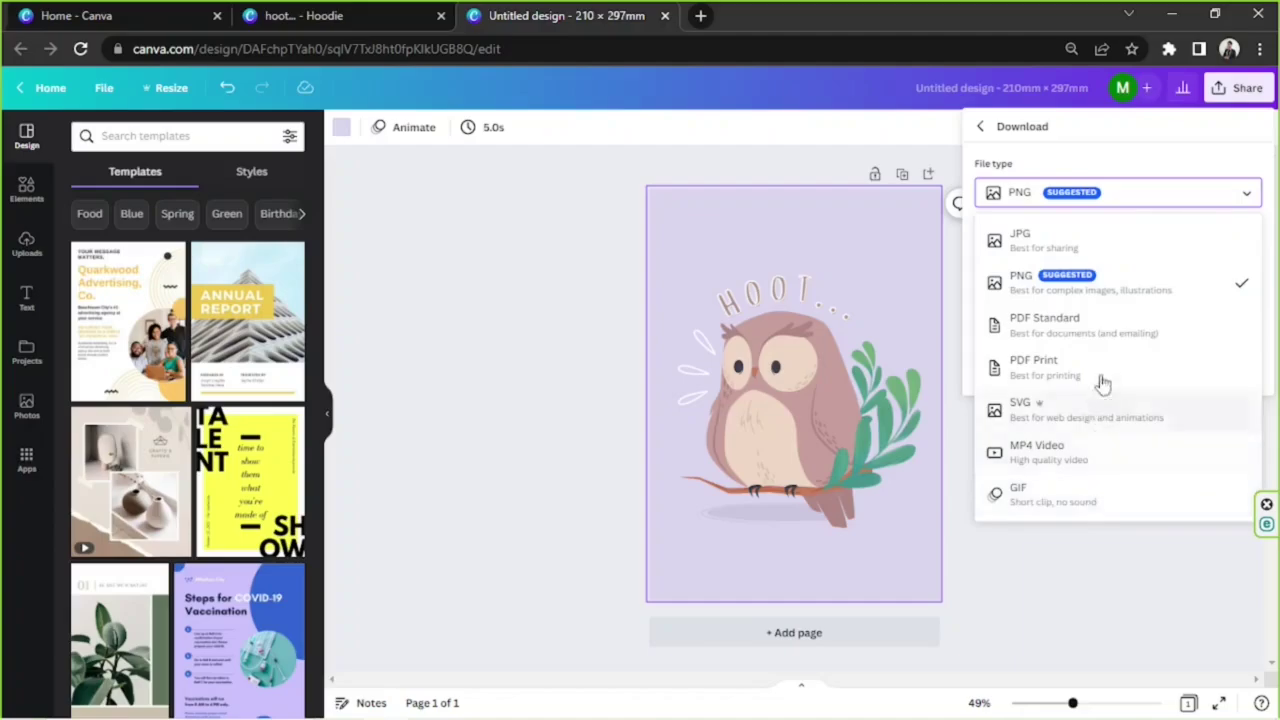
left_click(1106, 206)
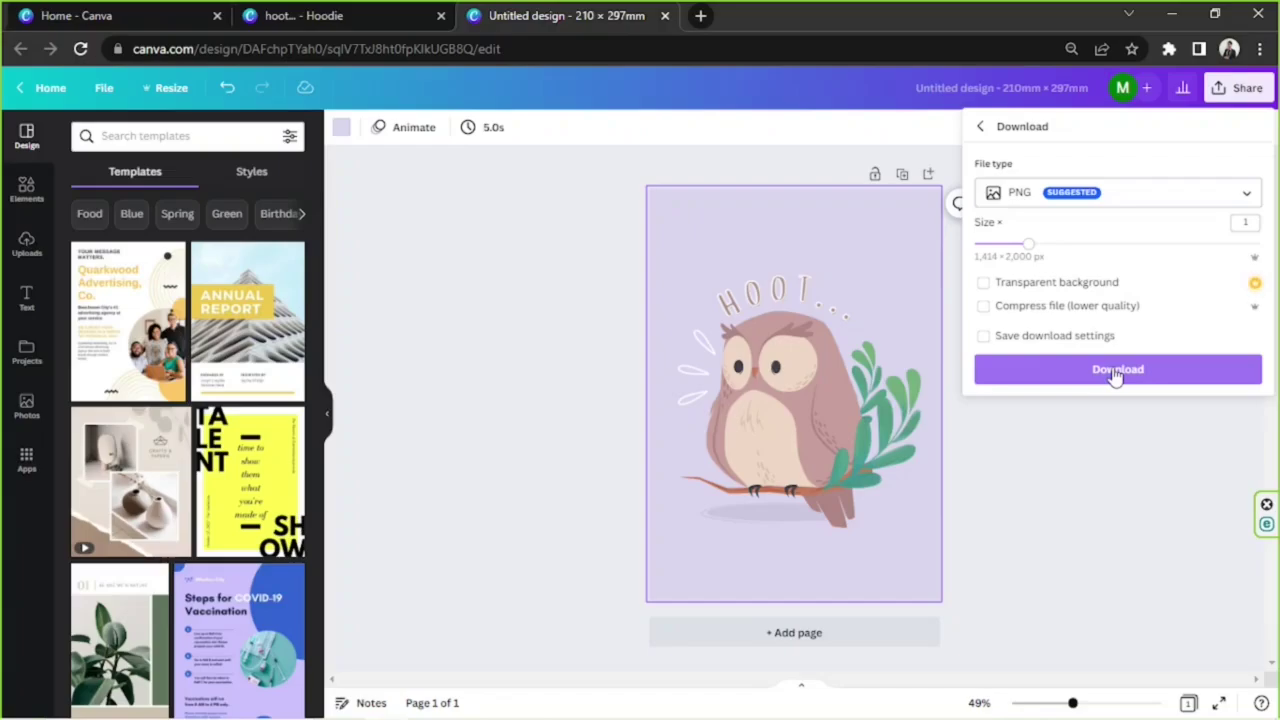
Delete all the owl artwork and lettering from the page
left_click(808, 362)
key("ctrl+a")
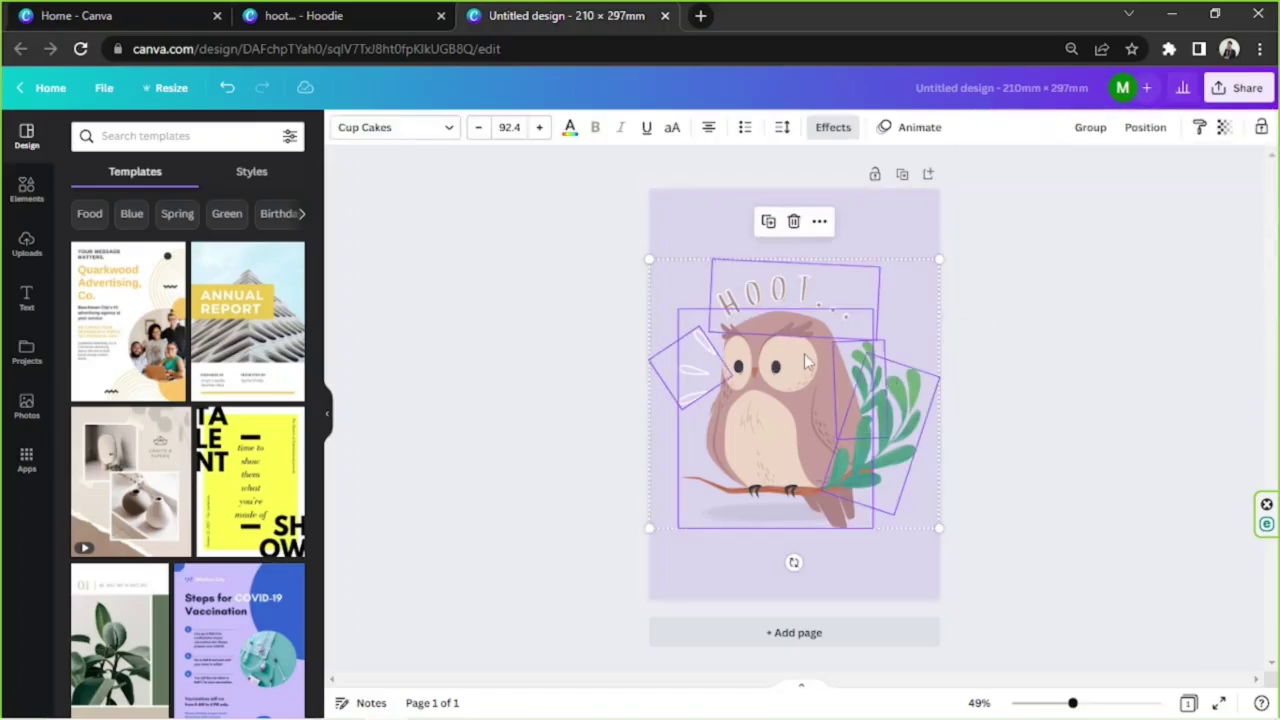
key("Delete")
Change the page background from lavender to a light green by shifting its hue in the custom colour picker
left_click(808, 362)
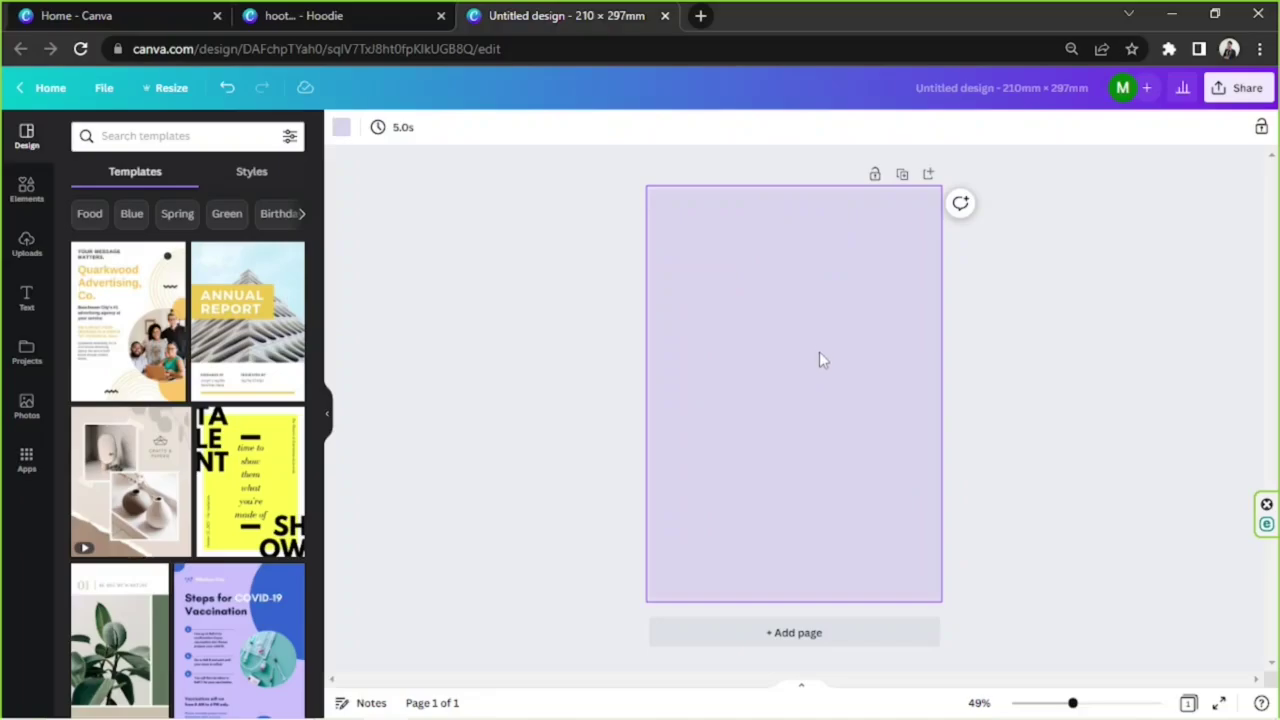
left_click(341, 128)
left_click(86, 217)
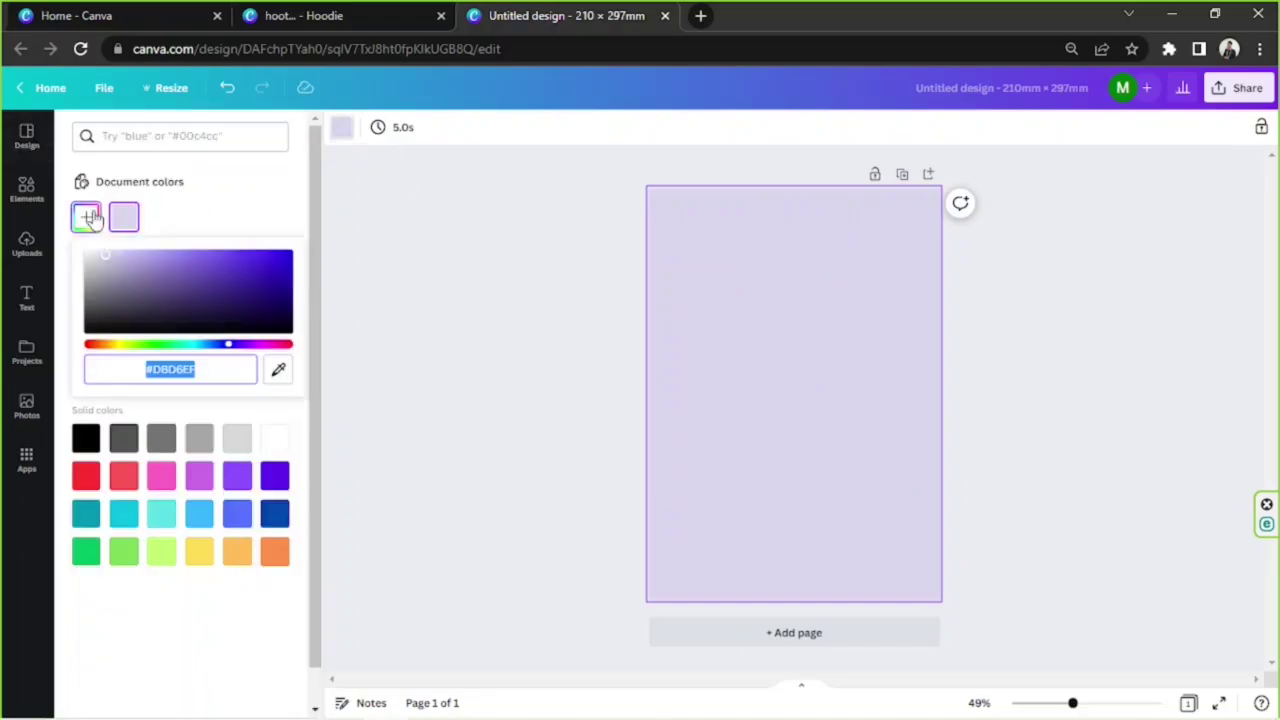
left_click(149, 344)
left_click(388, 307)
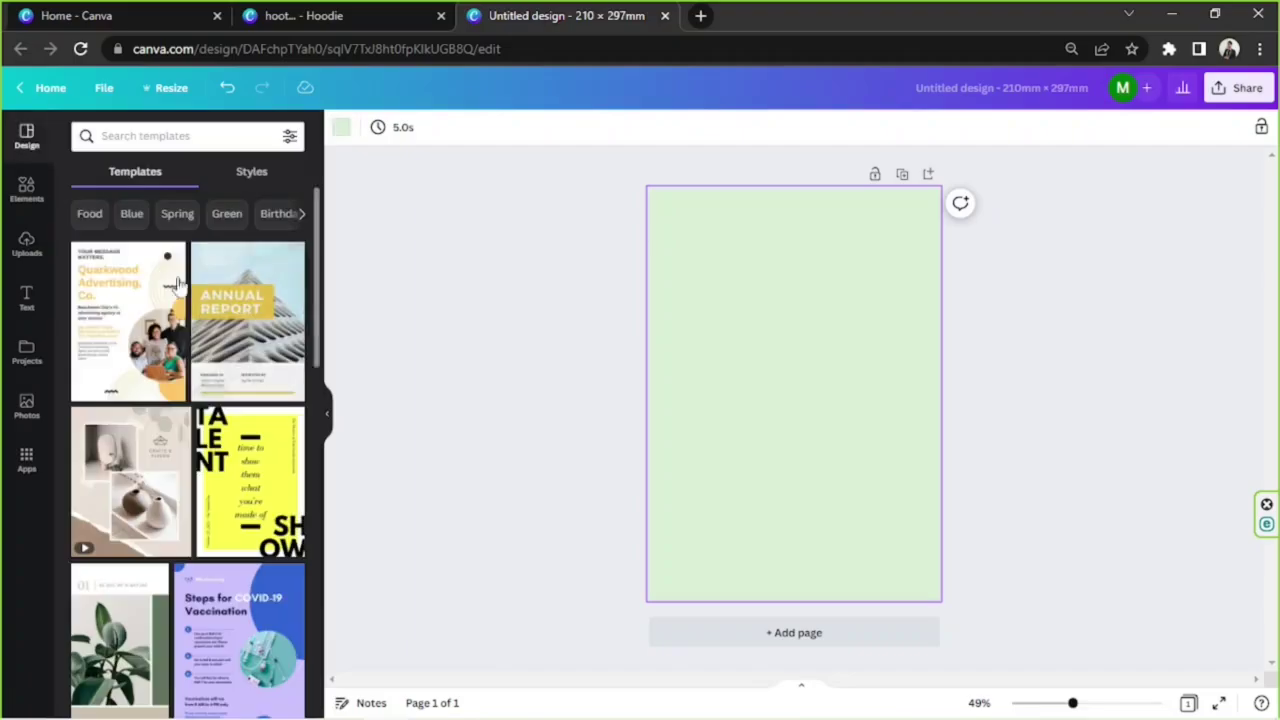
Search the elements for "leaf" and add the dark green monstera graphic to the page
left_click(26, 190)
left_click(119, 136)
type("leaf")
key("Return")
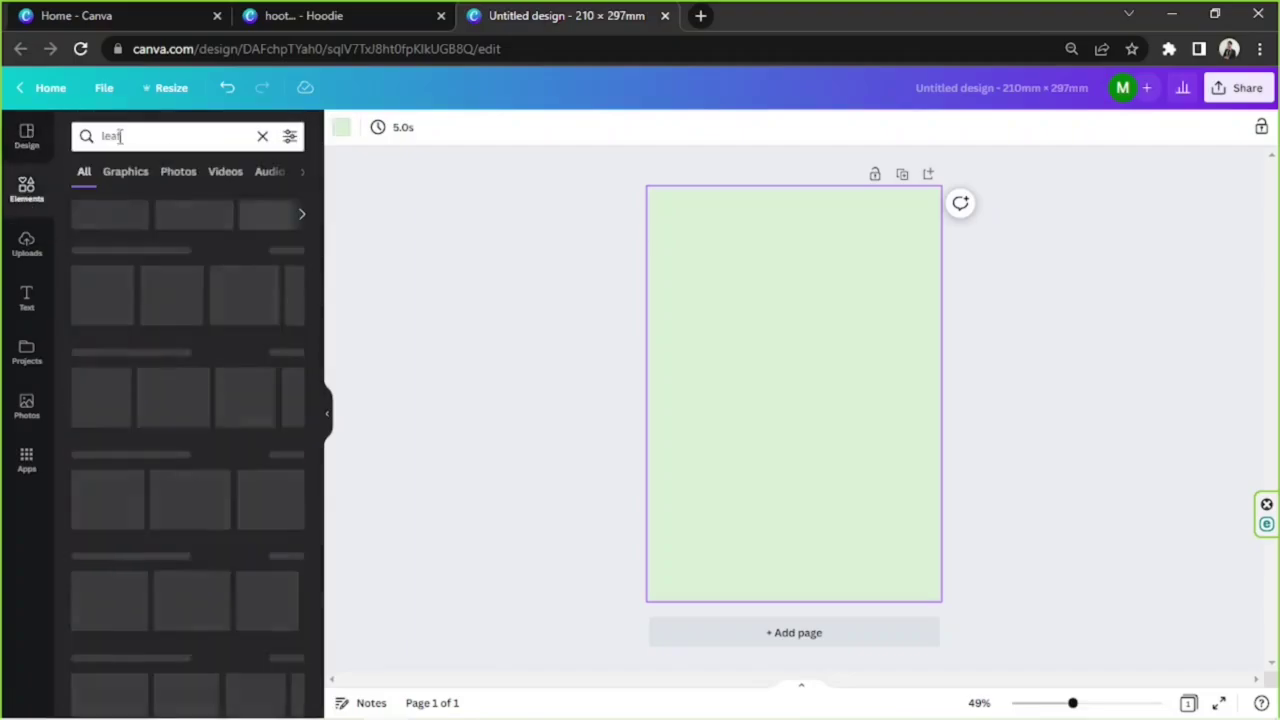
left_click(137, 368)
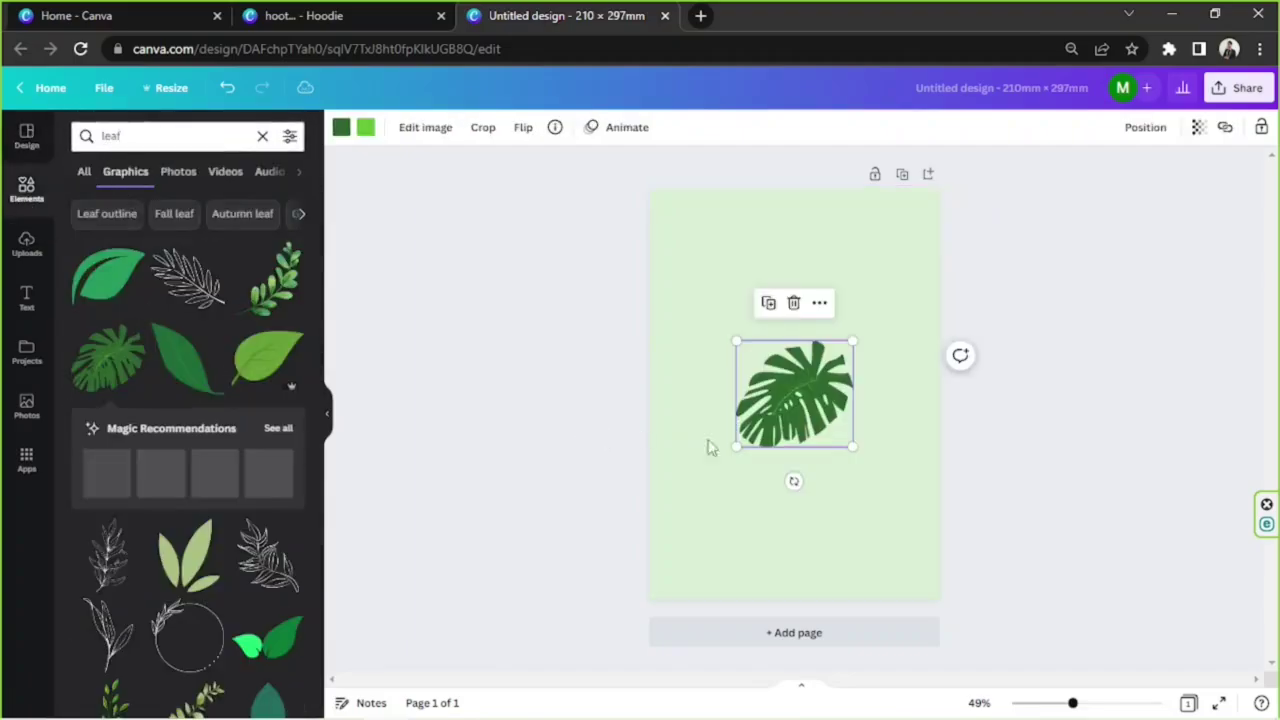
Add more leaf graphics: a watercolour monstera, a hanging vine, a pointed dark leaf, a flat green monstera and a grey-pink monstera
scroll(263, 405, "down", 5)
scroll(263, 393, "down", 10)
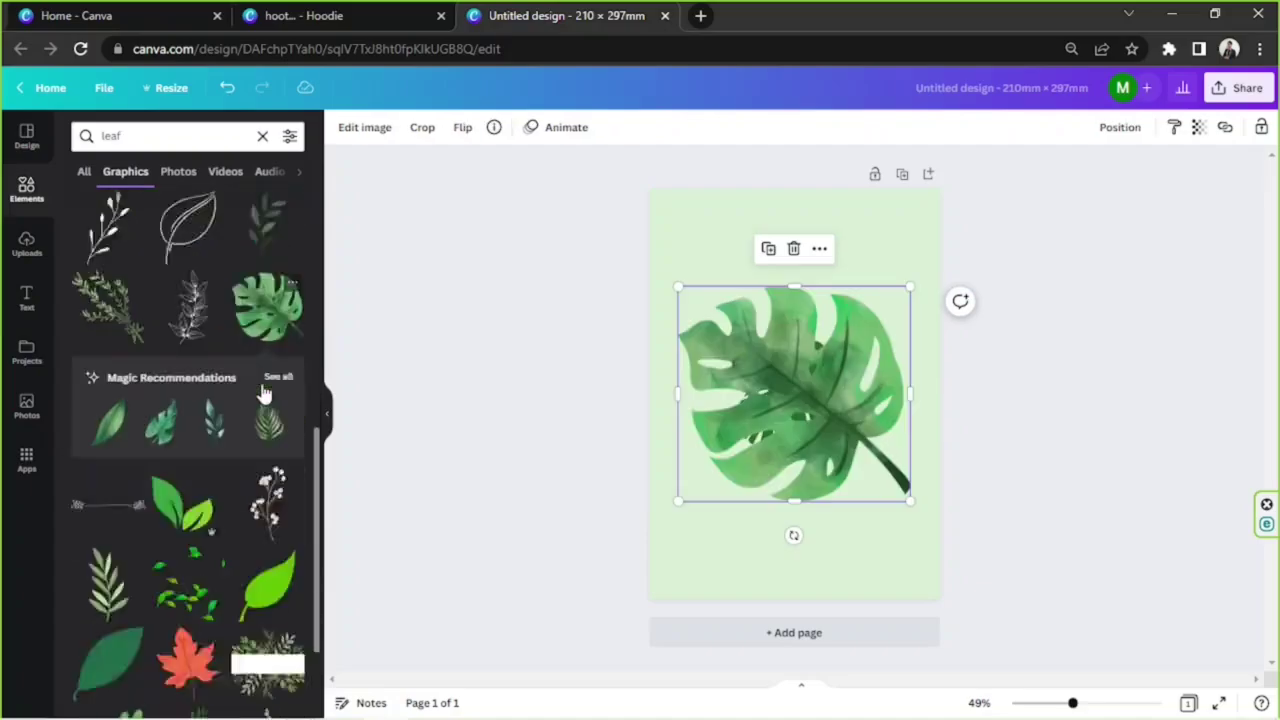
left_click(263, 390)
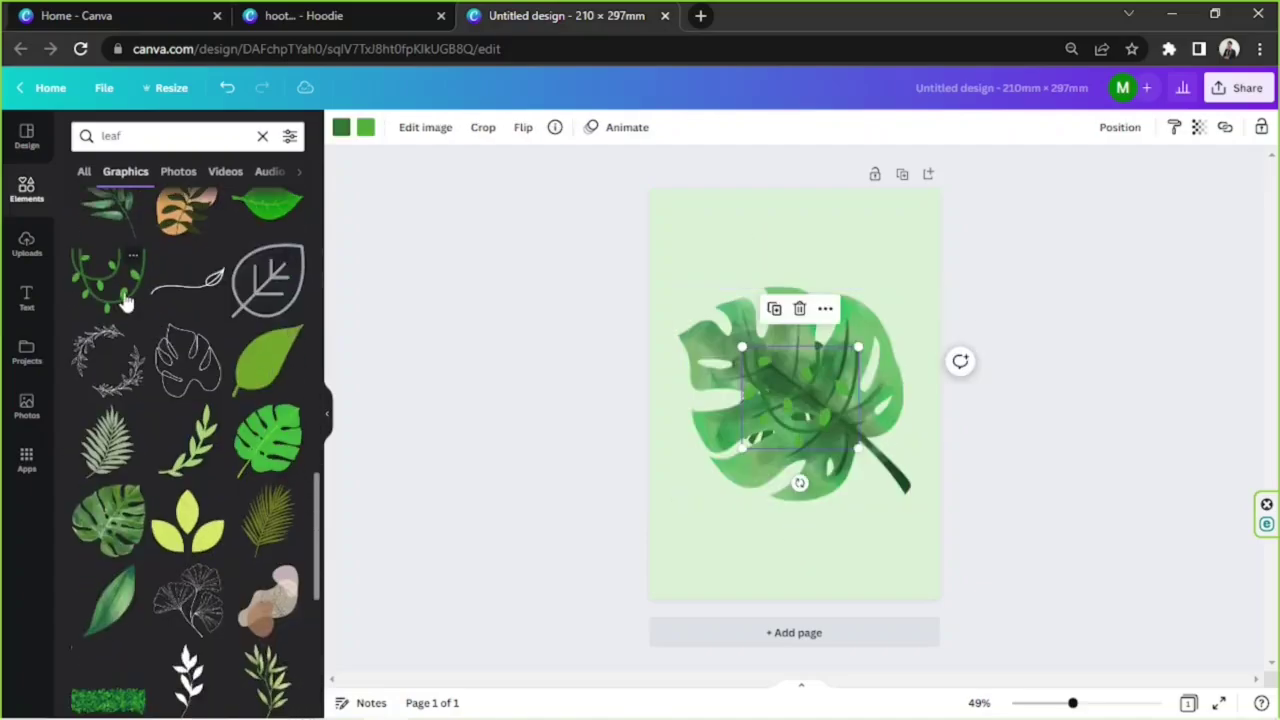
scroll(144, 293, "down", 5)
scroll(147, 303, "down", 10)
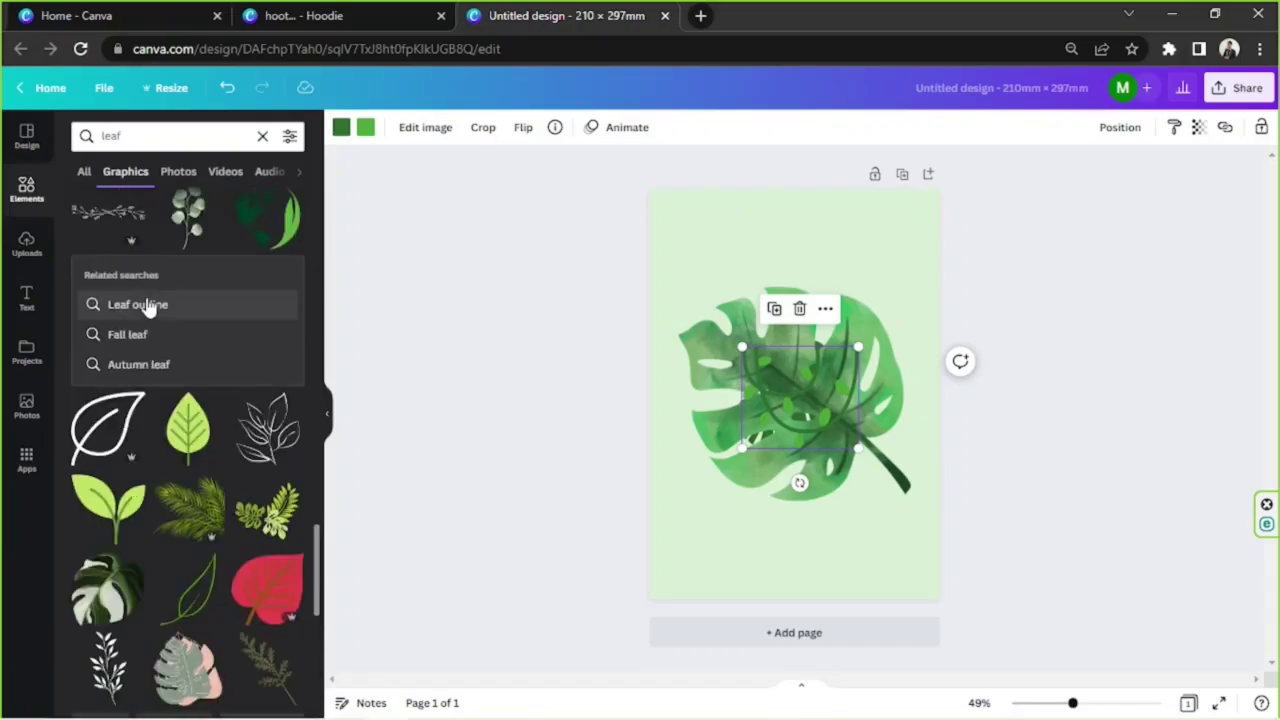
left_click(160, 395)
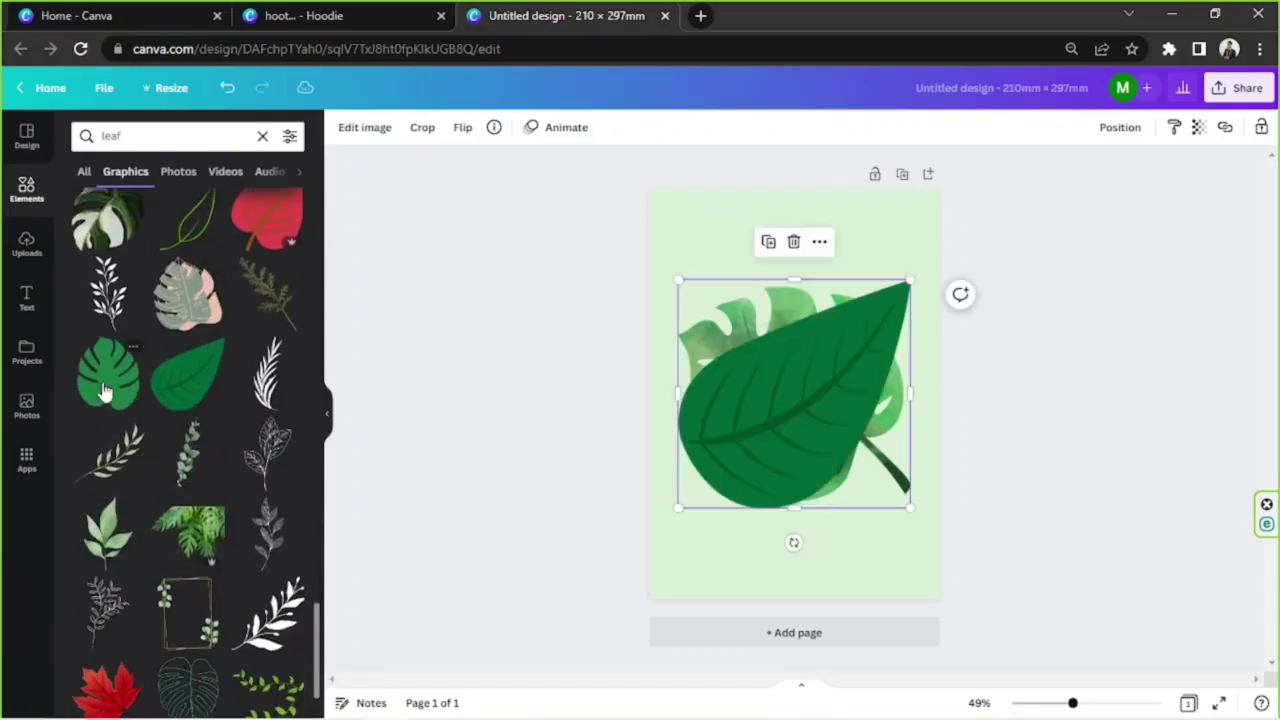
left_click(106, 393)
left_click(189, 318)
Move the stacked leaf graphics toward the lower part of the page and delete the watercolour monstera
left_click_drag(775, 450, 730, 536)
left_click_drag(822, 380, 778, 478)
left_click_drag(841, 382, 800, 500)
left_click_drag(815, 345, 830, 518)
key("Delete")
Spread out the remaining graphics with the hanging vine in the page's upper-left corner, and delete the grey-pink monstera
left_click_drag(809, 391, 723, 481)
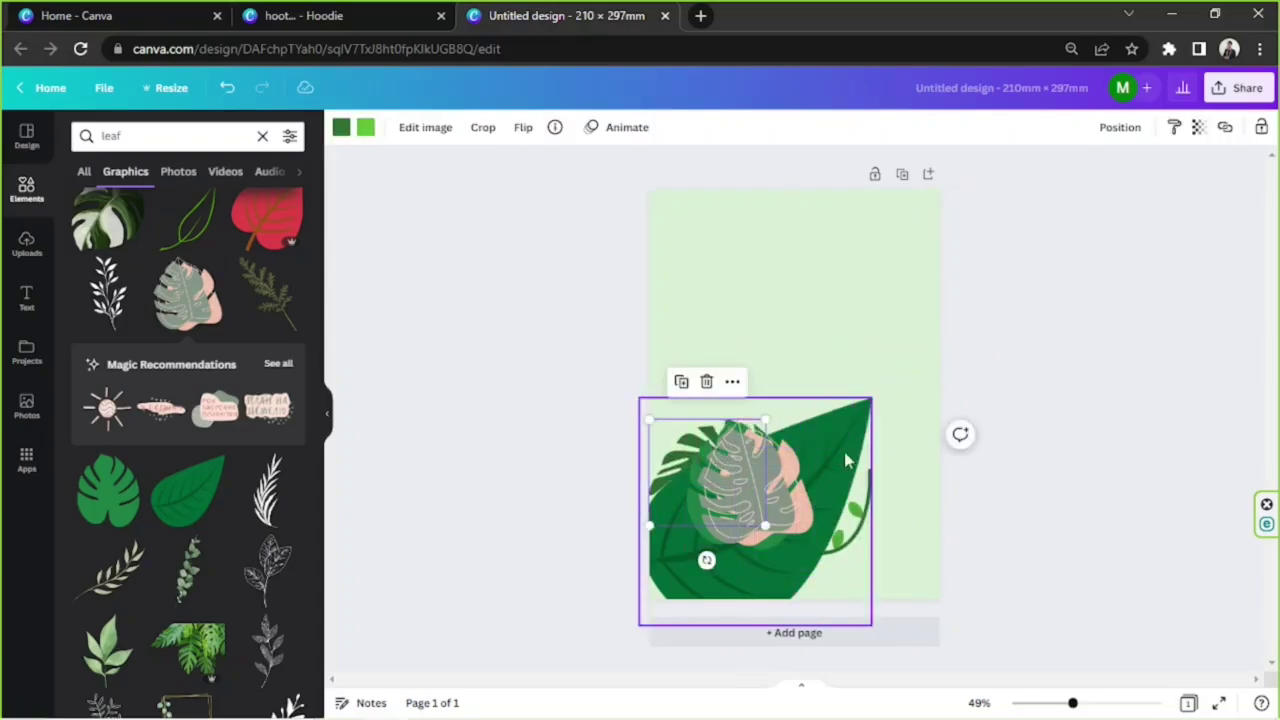
left_click_drag(788, 442, 846, 299)
left_click_drag(829, 518, 729, 241)
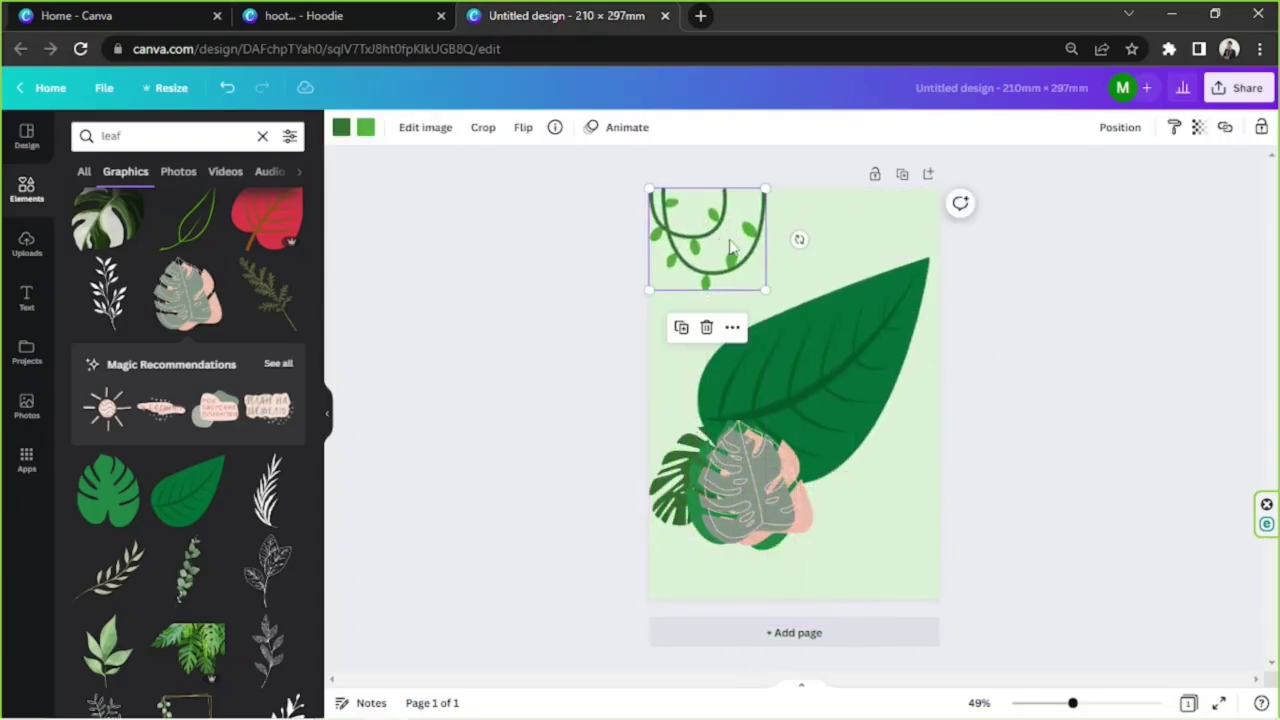
left_click_drag(766, 490, 831, 447)
key("Delete")
Rotate the flat green monstera and move it to the lower-right area of the page
left_click(760, 520)
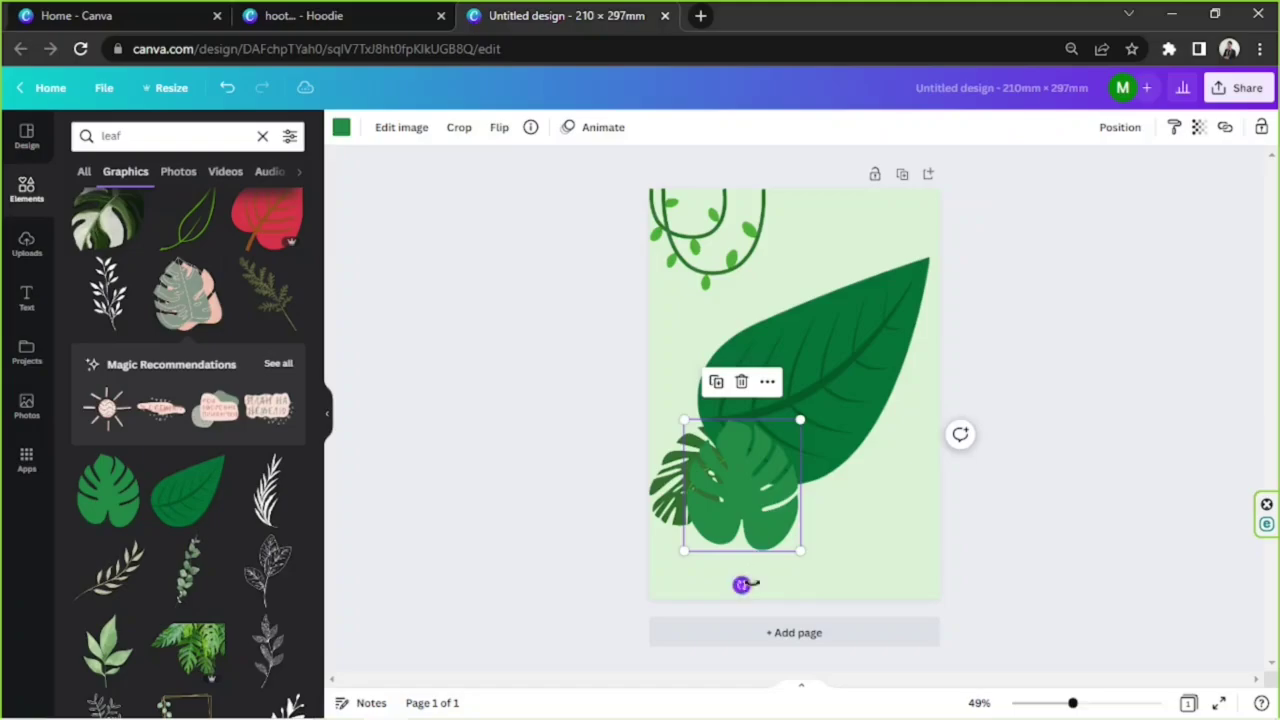
left_click_drag(743, 583, 790, 569)
left_click_drag(775, 505, 891, 538)
Move the dark monstera to the upper middle of the page, and shrink the pointed leaf into the lower-left corner
left_click_drag(805, 390, 815, 387)
left_click_drag(699, 446, 802, 282)
left_click_drag(768, 427, 700, 568)
left_click_drag(869, 393, 728, 533)
left_click_drag(691, 555, 688, 535)
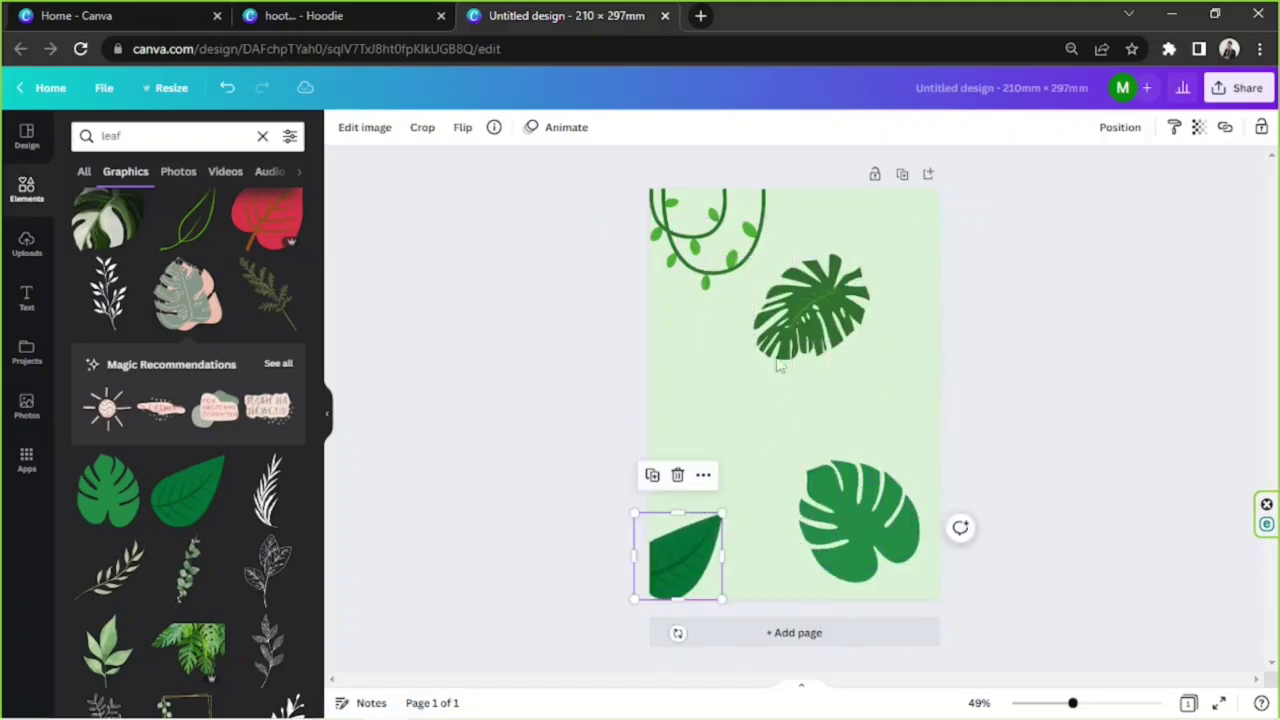
Enlarge the dark monstera, rotate it about 149°, and place it partly off the page's left edge, above the corner leaf
left_click(778, 352)
left_click_drag(751, 357, 686, 423)
left_click_drag(776, 452, 716, 238)
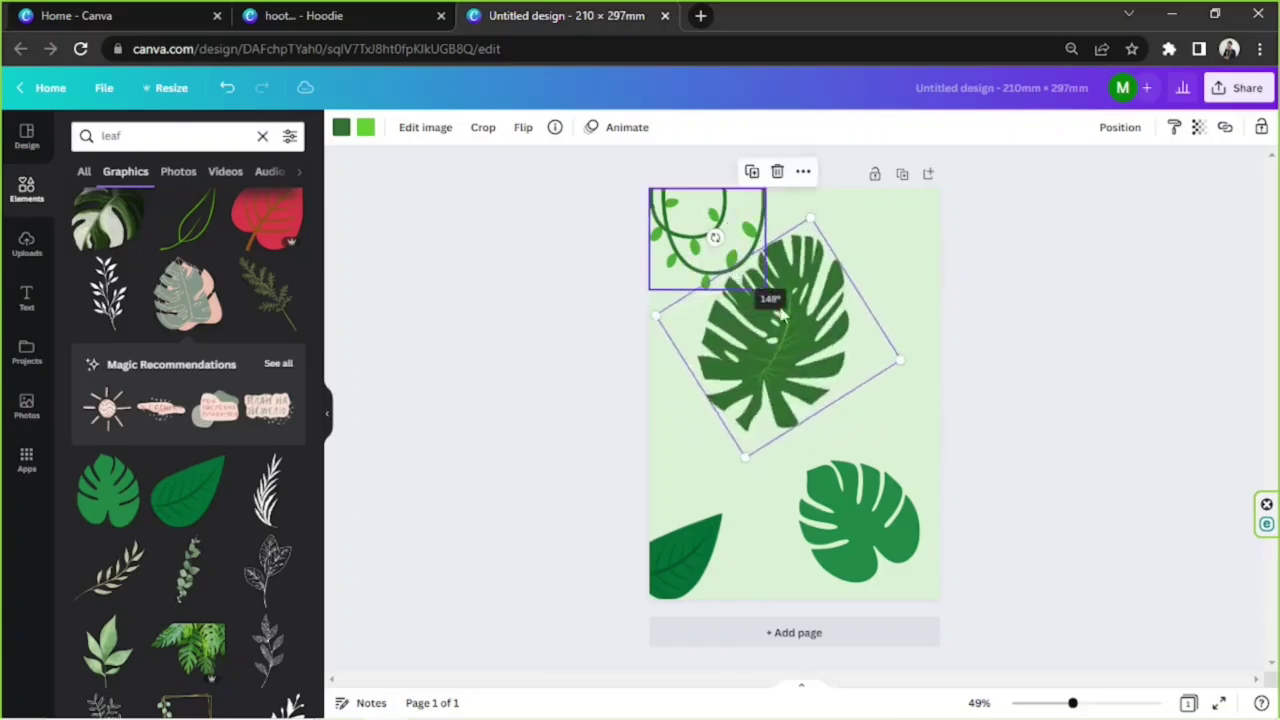
left_click_drag(793, 325, 656, 452)
left_click_drag(581, 366, 515, 432)
Delete the flat green monstera from the lower-right area of the page
left_click(850, 515)
key("Delete")
Try the hanging fern-foliage graphic from the leaf results on the page and remove it
scroll(195, 458, "down", 2)
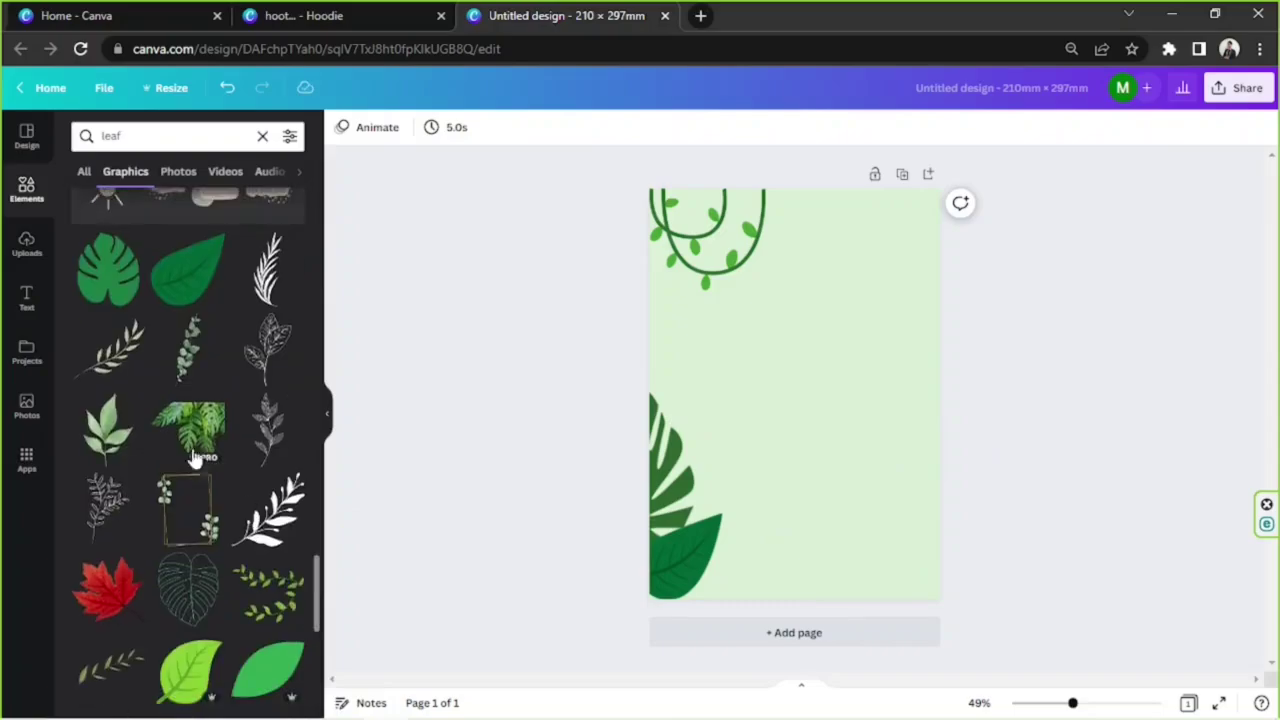
left_click(193, 455)
key("Delete")
scroll(186, 449, "down", 3)
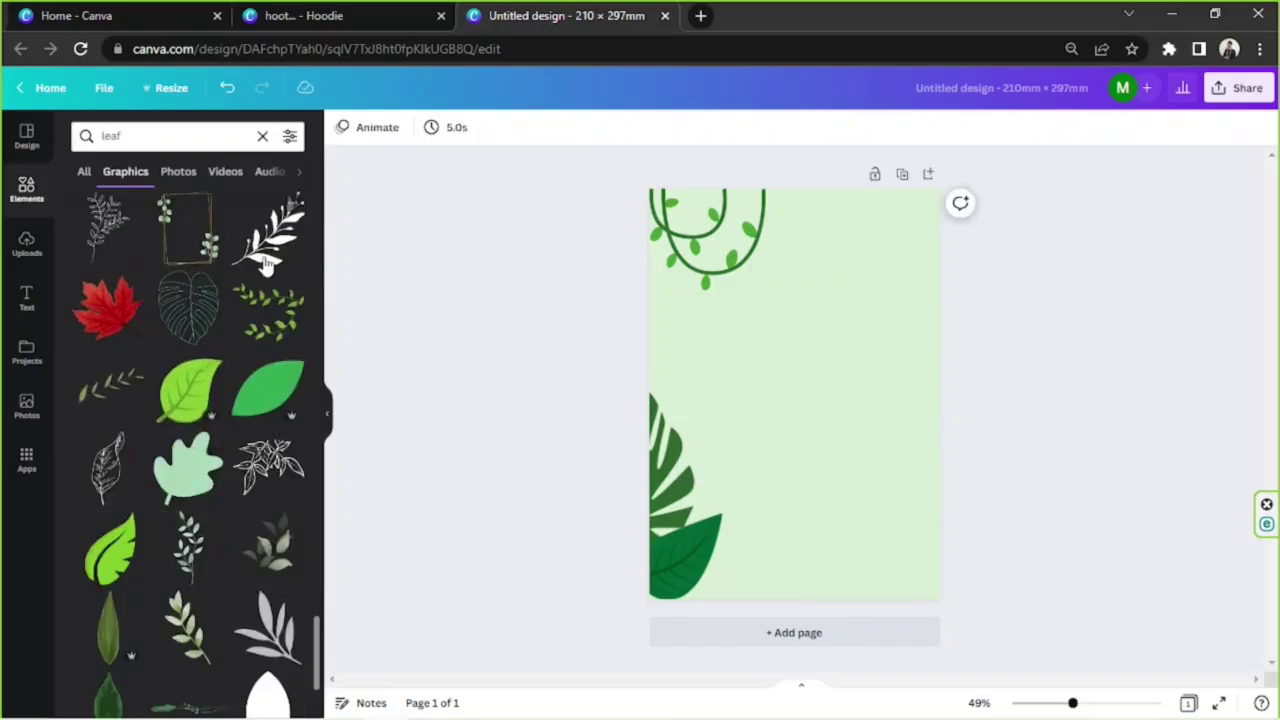
Add the green monstera leaf with the light green midrib from the leaf results, tilt it, and place it partly off the page's right edge
scroll(262, 290, "down", 10)
scroll(267, 271, "down", 2)
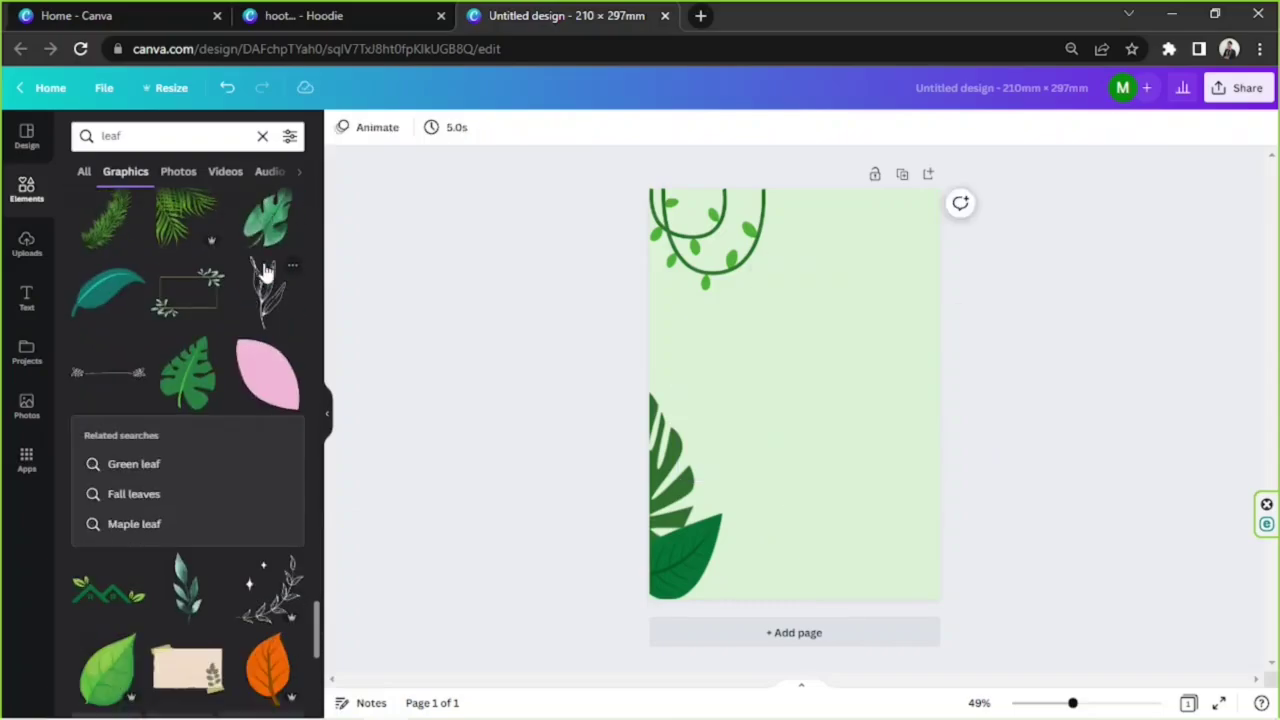
left_click(188, 372)
left_click_drag(791, 506, 912, 448)
left_click_drag(835, 416, 951, 381)
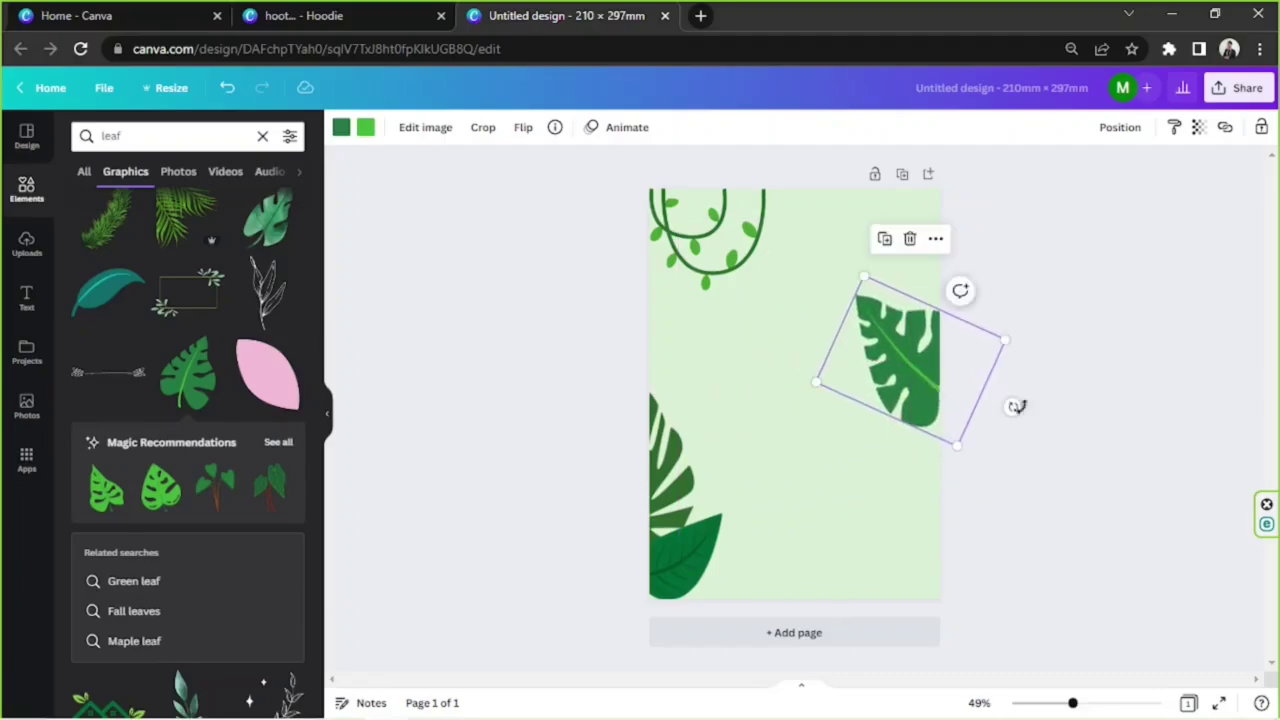
left_click_drag(1016, 408, 997, 454)
left_click_drag(949, 383, 966, 378)
left_click_drag(1001, 437, 1011, 426)
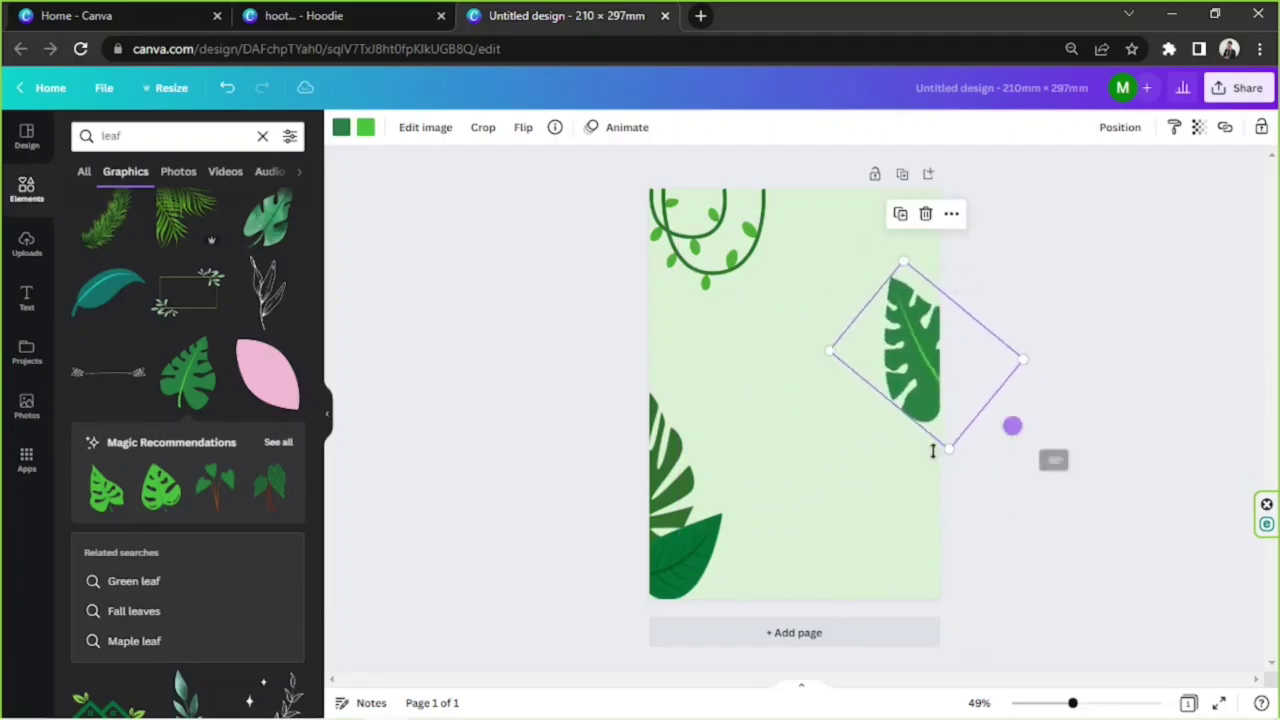
Try the black-outlined teal monstera graphic on the page, browse its magic recommendations, and remove it
scroll(240, 425, "down", 4)
scroll(245, 440, "down", 4)
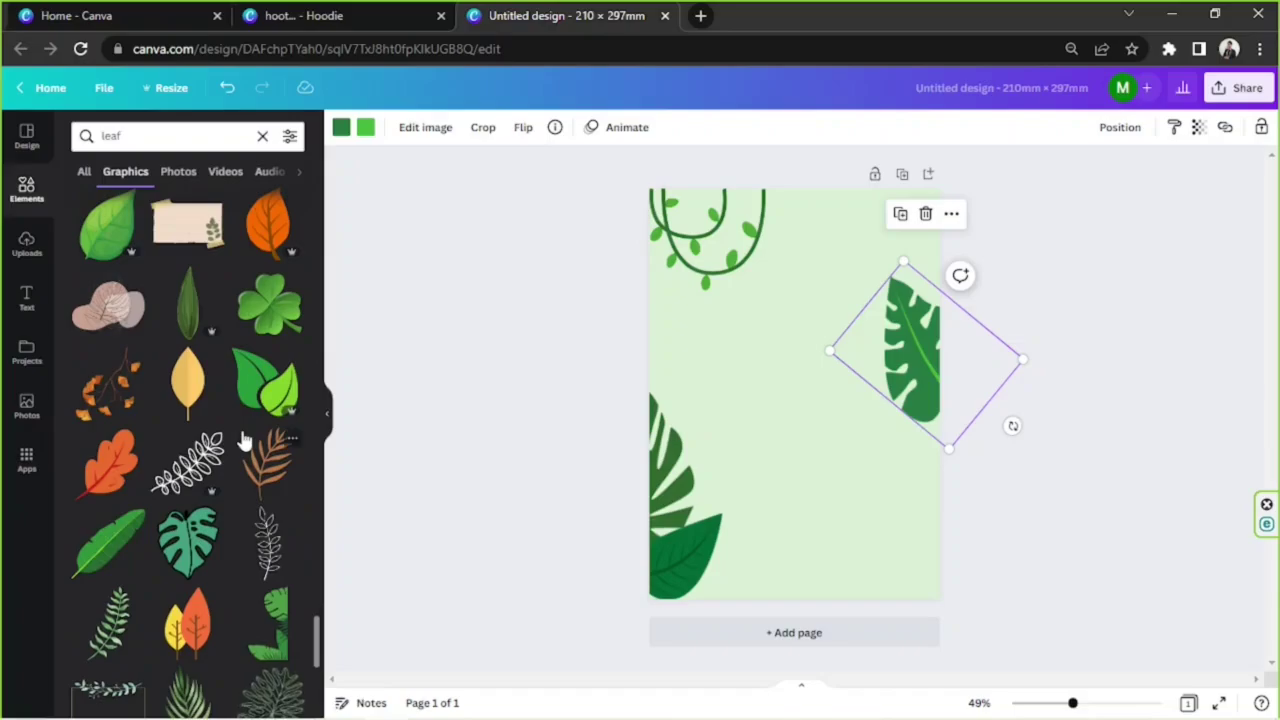
left_click(190, 360)
left_click(200, 427)
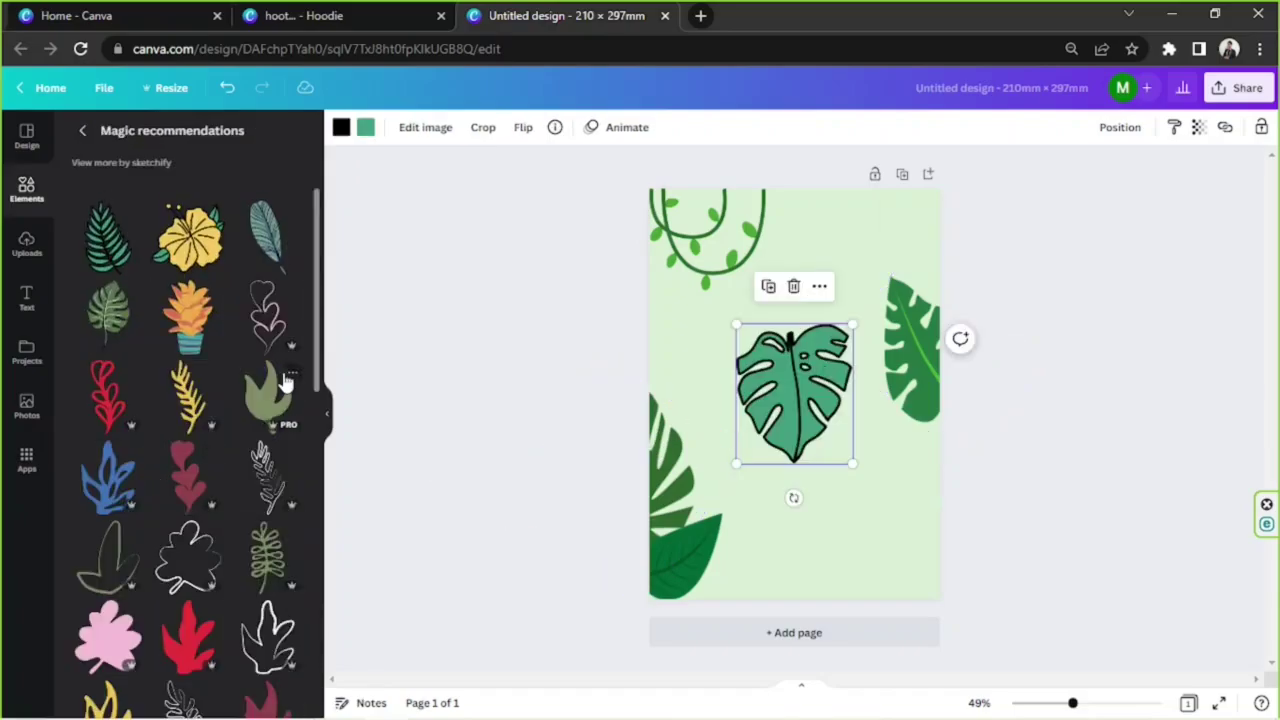
left_click(792, 288)
scroll(258, 350, "down", 4)
scroll(258, 350, "down", 4)
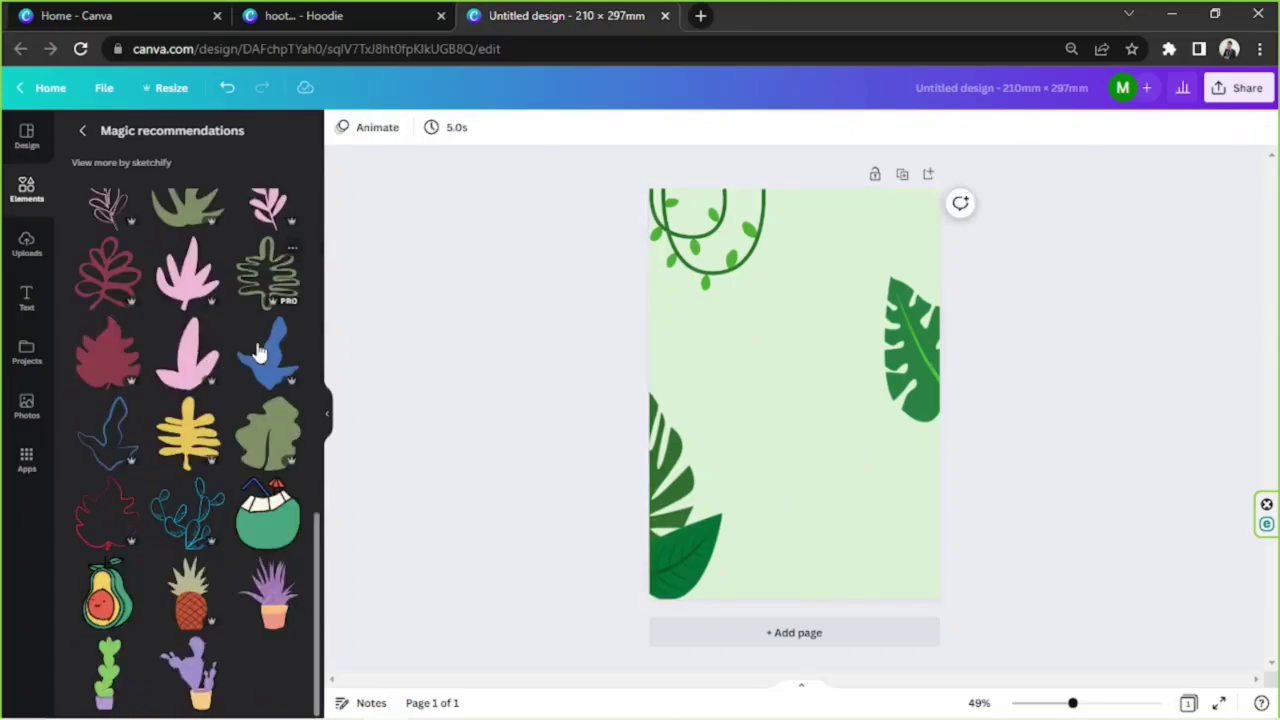
scroll(263, 338, "up", 8)
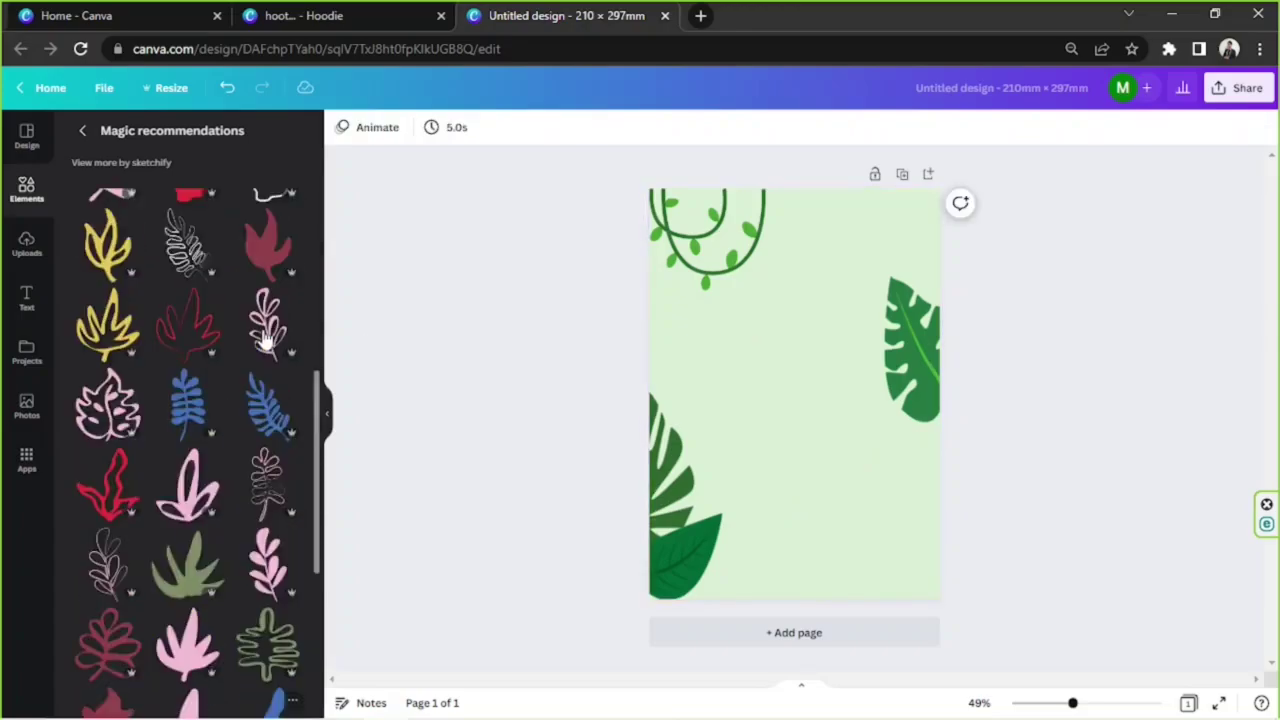
left_click(82, 131)
Add the dark green leafy branch graphic, tilt it, and place it over the monstera at the page's right edge
scroll(146, 233, "down", 10)
scroll(146, 233, "down", 10)
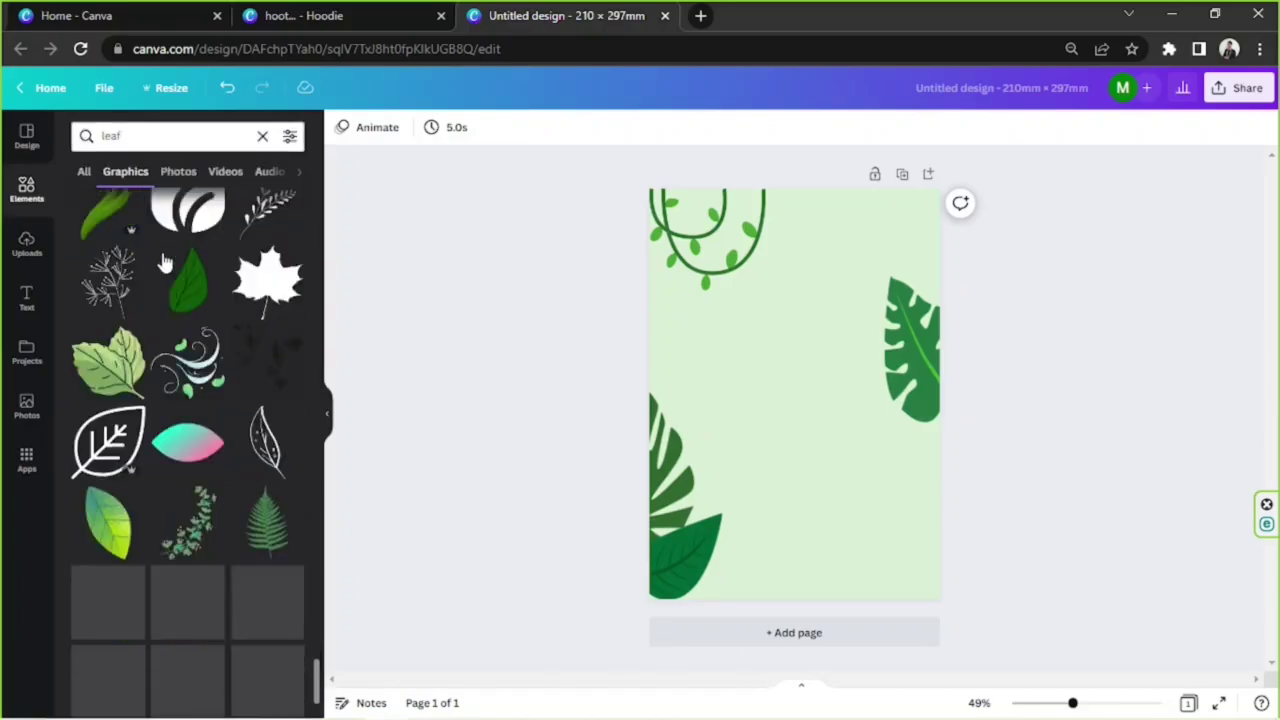
left_click(270, 440)
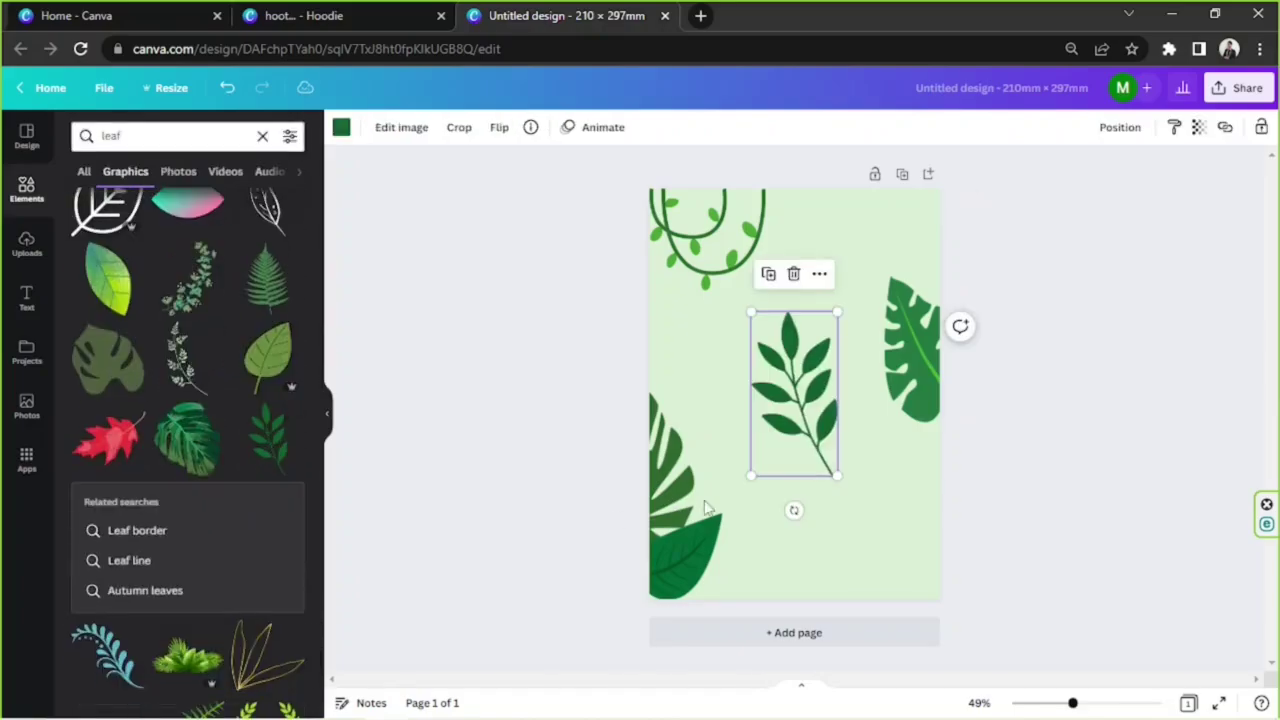
left_click_drag(794, 517, 880, 497)
left_click_drag(838, 388, 940, 425)
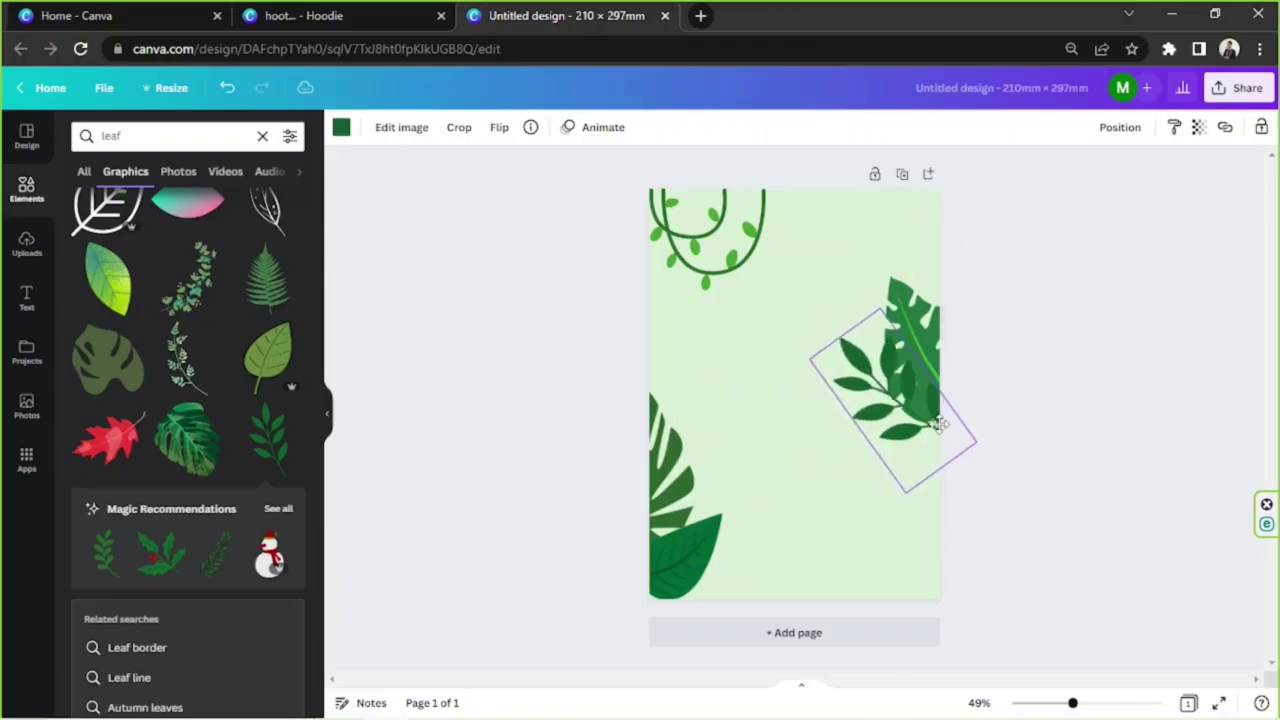
Recolor the leafy branch on the page's right edge to a darker custom green
left_click(341, 127)
left_click(86, 217)
left_click(256, 314)
key("Escape")
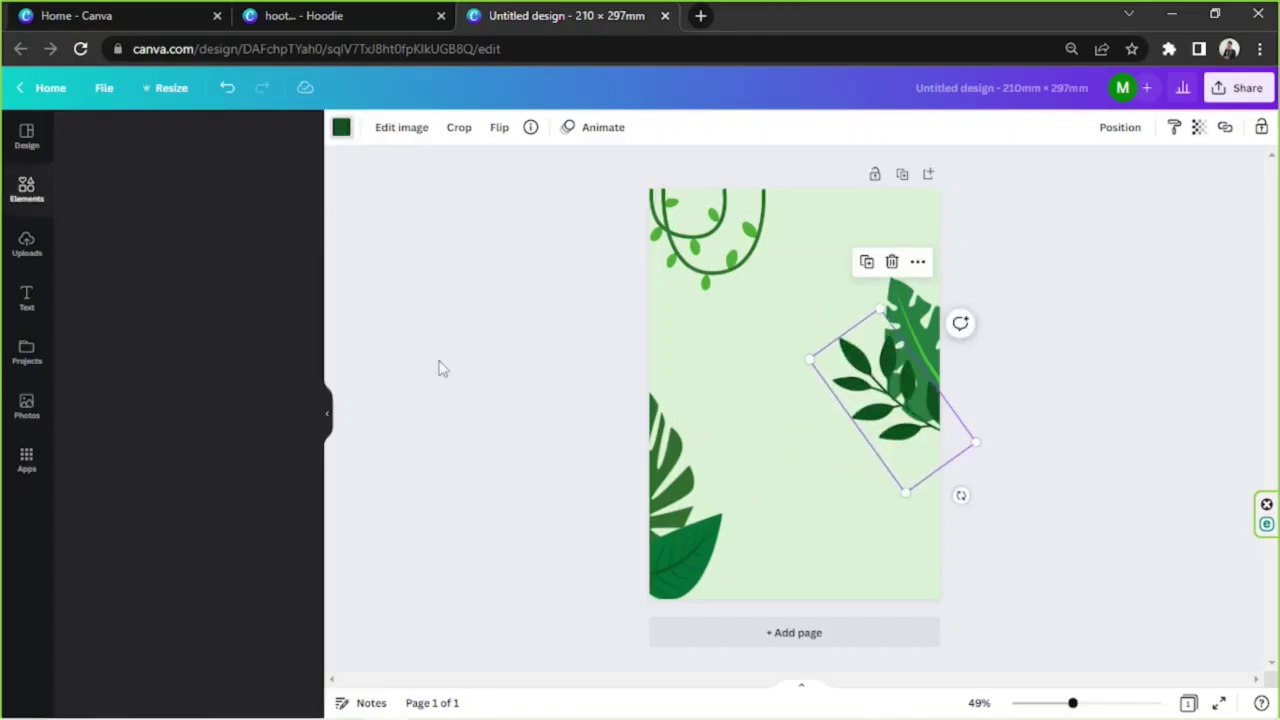
Add the green palm-frond graphic from the leaf results, enlarge and rotate it, and place it in the page's lower-right corner
scroll(225, 317, "down", 5)
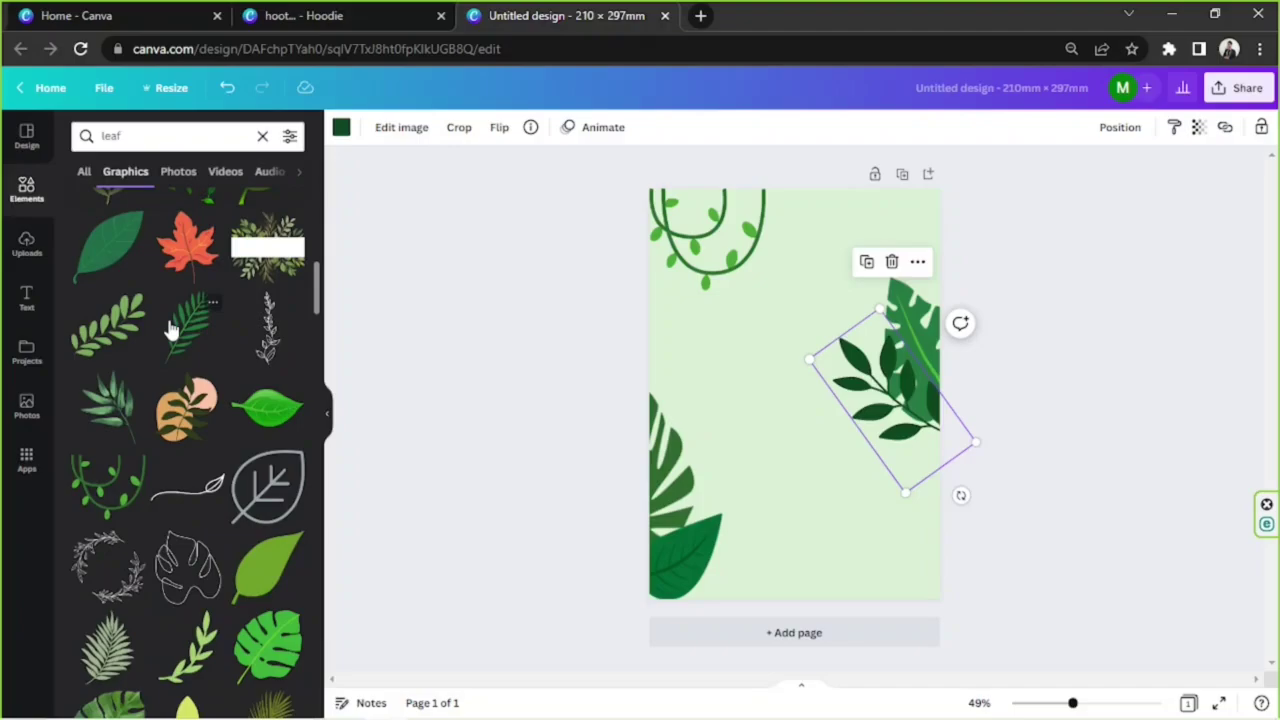
left_click(170, 329)
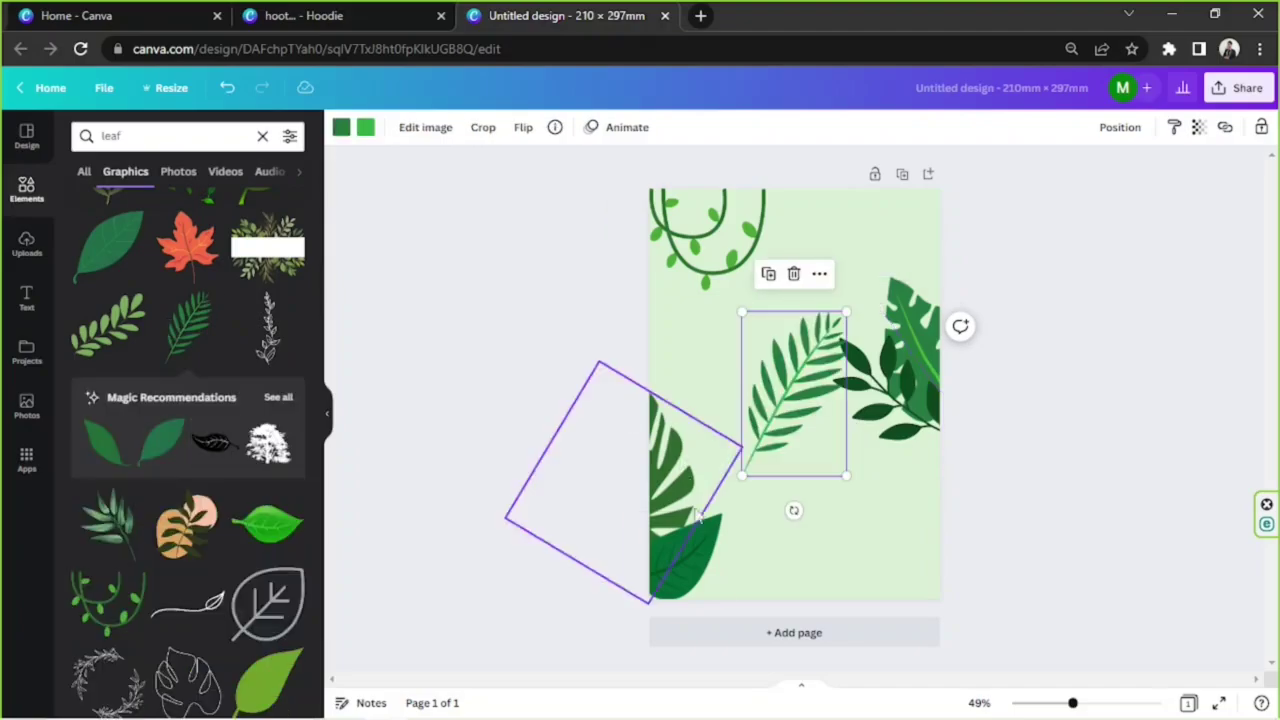
left_click(794, 523)
left_click(797, 478)
left_click_drag(798, 514, 900, 451)
left_click_drag(846, 485, 934, 622)
left_click_drag(892, 490, 1013, 447)
left_click_drag(1018, 520, 996, 641)
Select the monstera and leafy branch together and adjust their placement at the page's right edge
left_click(957, 328)
left_click(912, 376, "shift")
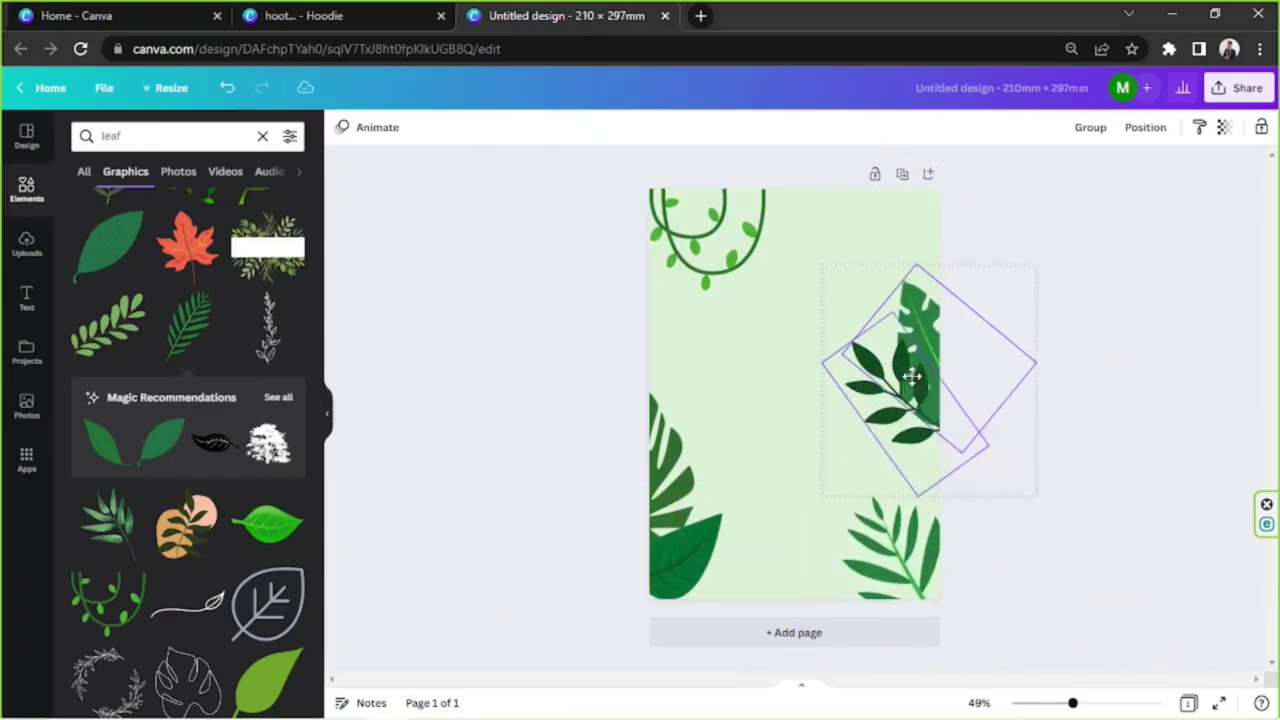
left_click_drag(932, 532, 1003, 526)
left_click_drag(971, 390, 983, 394)
Move the palm frond to the upper part of the page's right edge and rotate it to point upward above the monstera
left_click_drag(922, 548, 920, 441)
left_click_drag(1138, 506, 1064, 514)
left_click_drag(1063, 597, 1078, 540)
left_click_drag(1014, 518, 1066, 346)
left_click_drag(1130, 308, 1127, 408)
left_click_drag(1045, 368, 1029, 407)
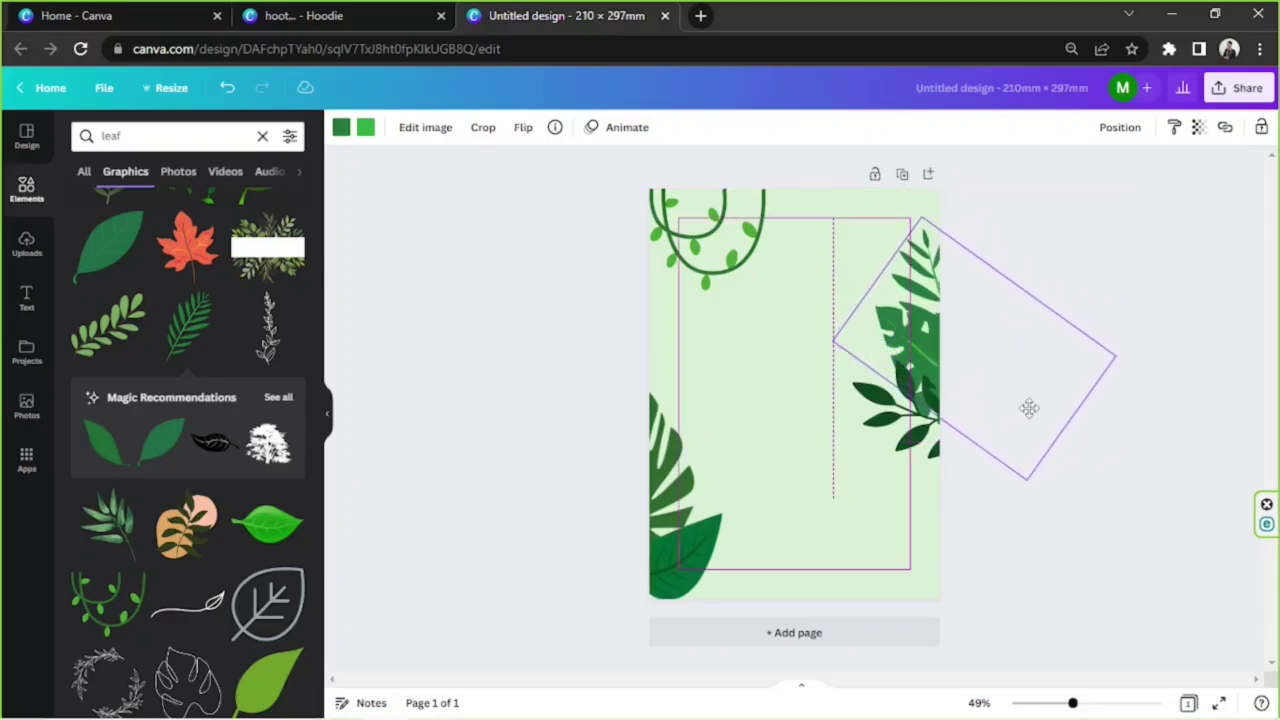
mouse_move(1098, 438)
left_mouse_down()
mouse_move(1097, 460)
mouse_move(1097, 436)
left_mouse_up()
left_click_drag(1057, 411, 1117, 426)
Layer the palm frond behind the monstera and recolor both of its greens to the darkest green in the document colors
left_click(1120, 127)
left_click(1125, 416)
left_click_drag(1060, 389, 1049, 383)
left_click(343, 128)
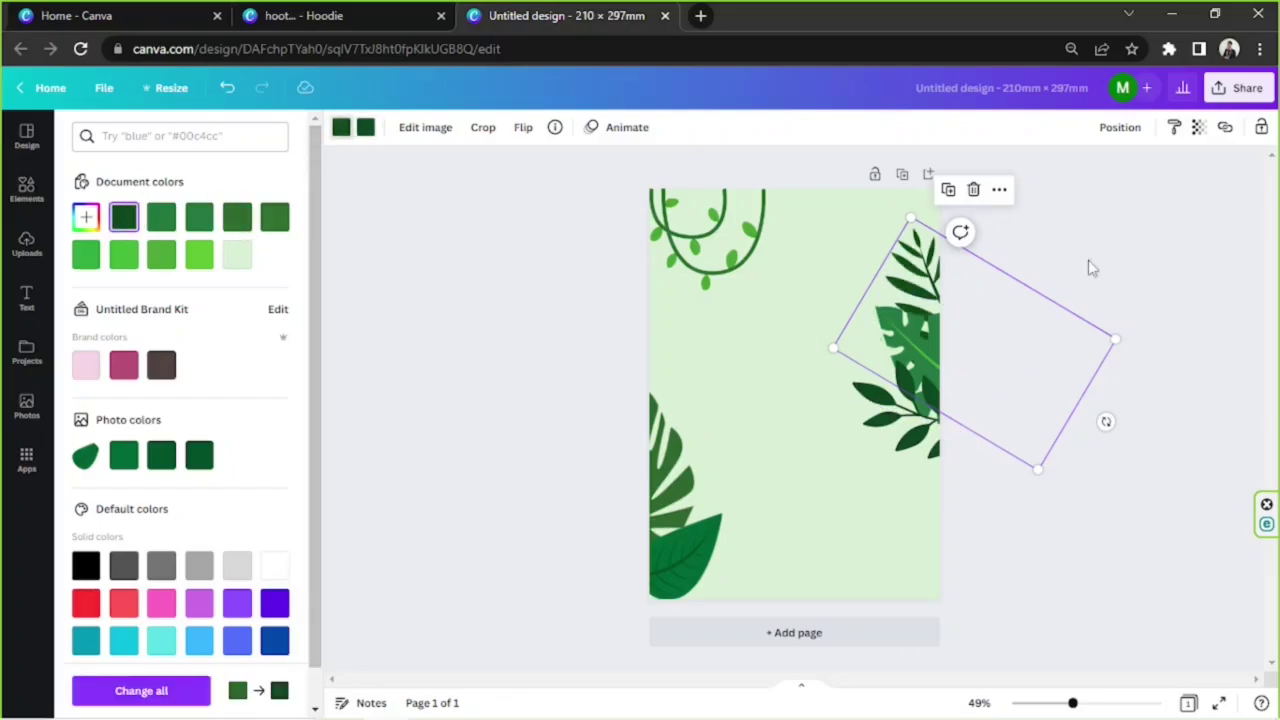
left_click(409, 334)
Search the graphics for "flower" and place the light blue five-petal flower over the leaves in the page's lower-left corner
left_click(110, 136)
type("flower")
key("Return")
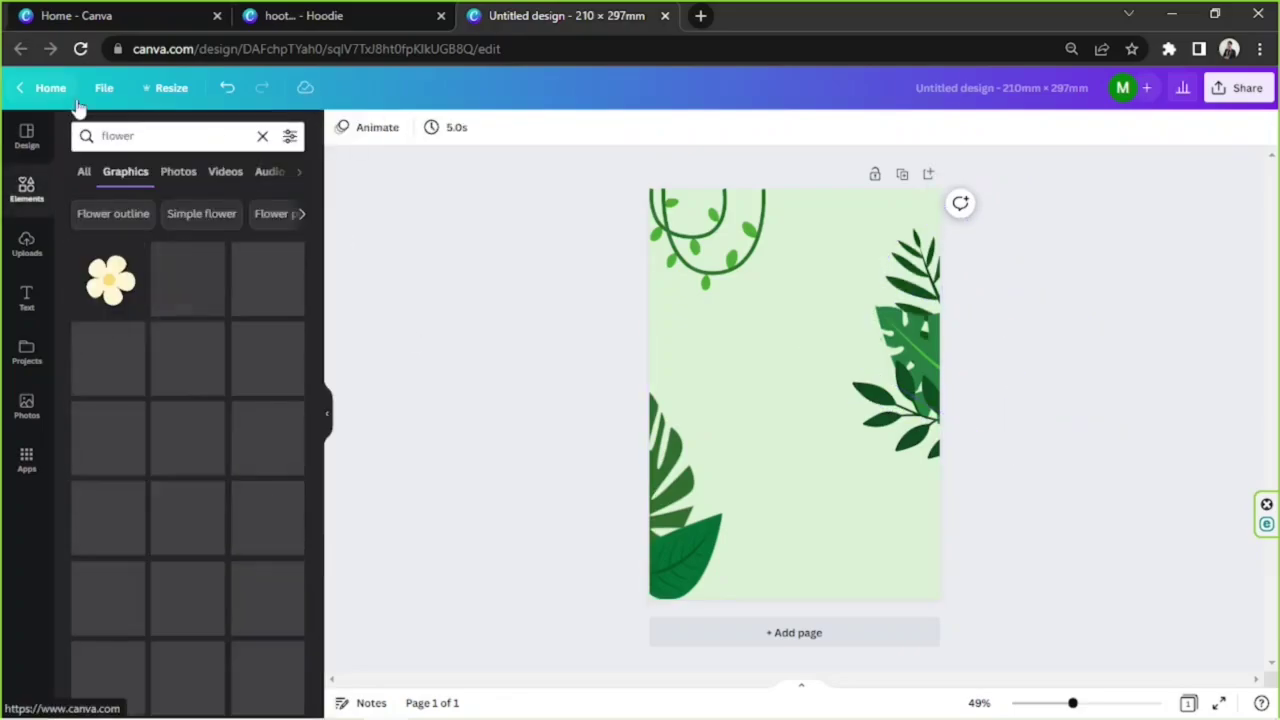
scroll(162, 425, "down", 15)
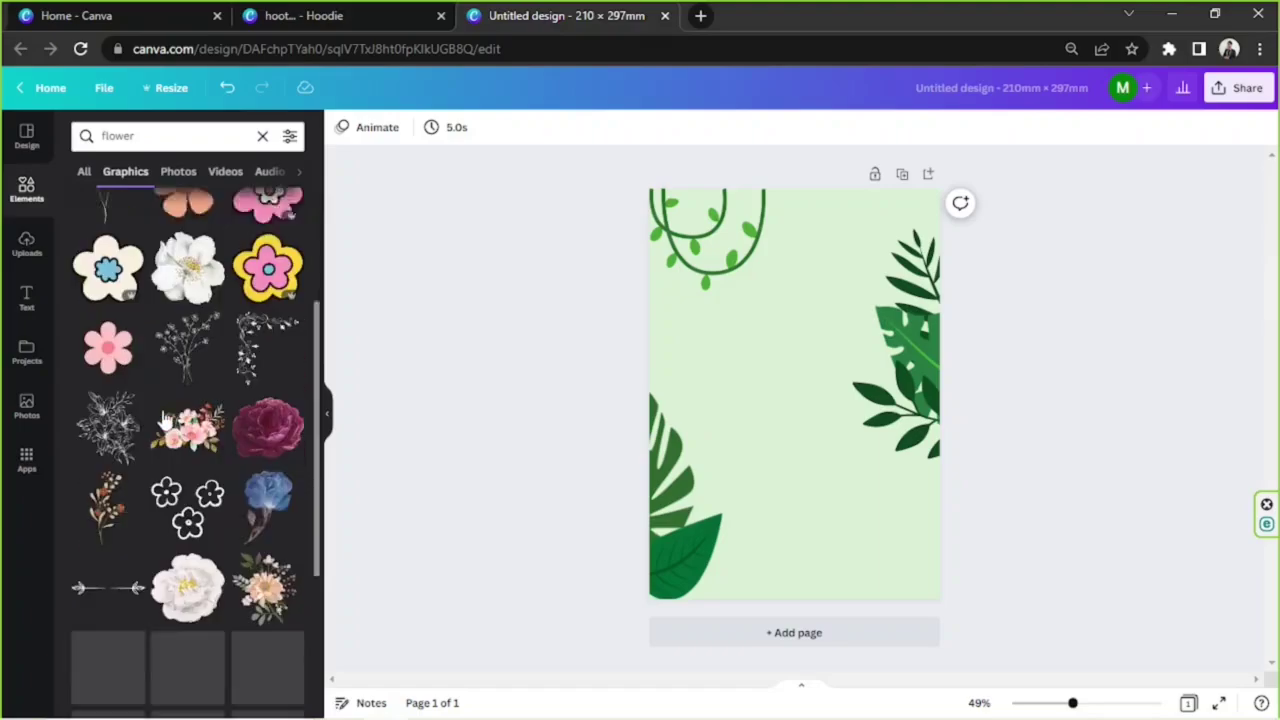
scroll(165, 415, "down", 10)
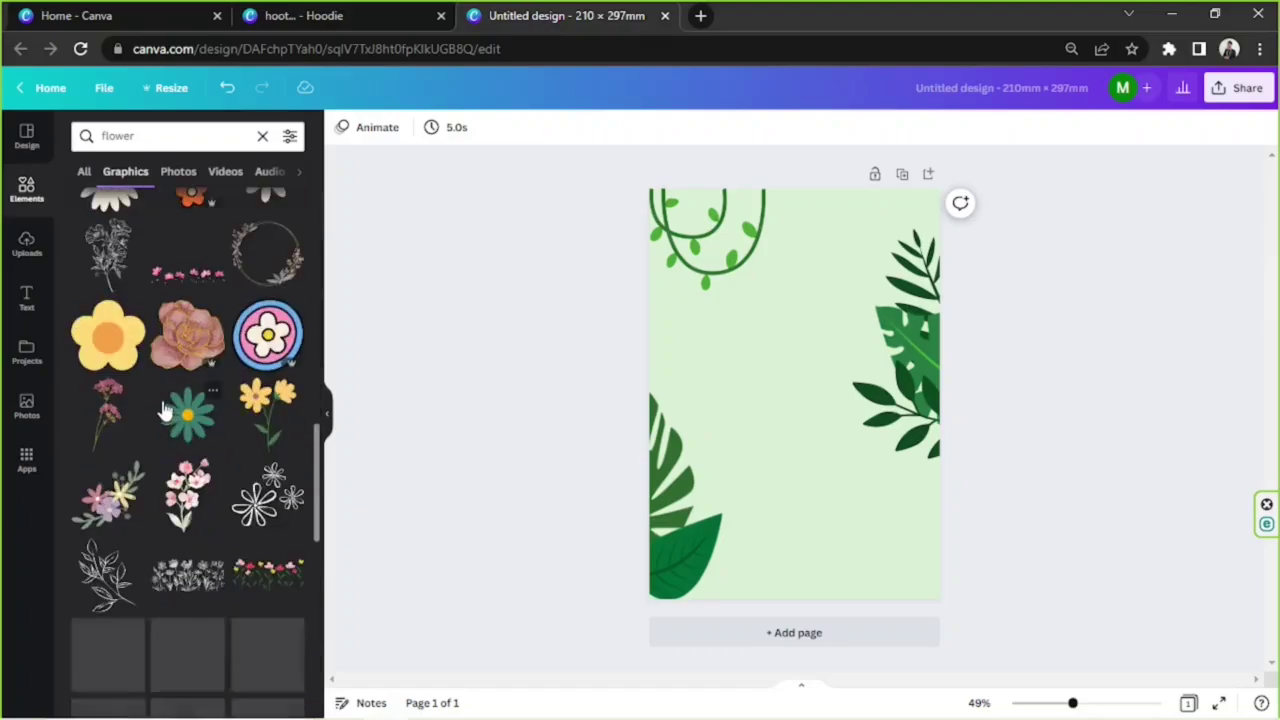
left_click_drag(660, 495, 685, 540)
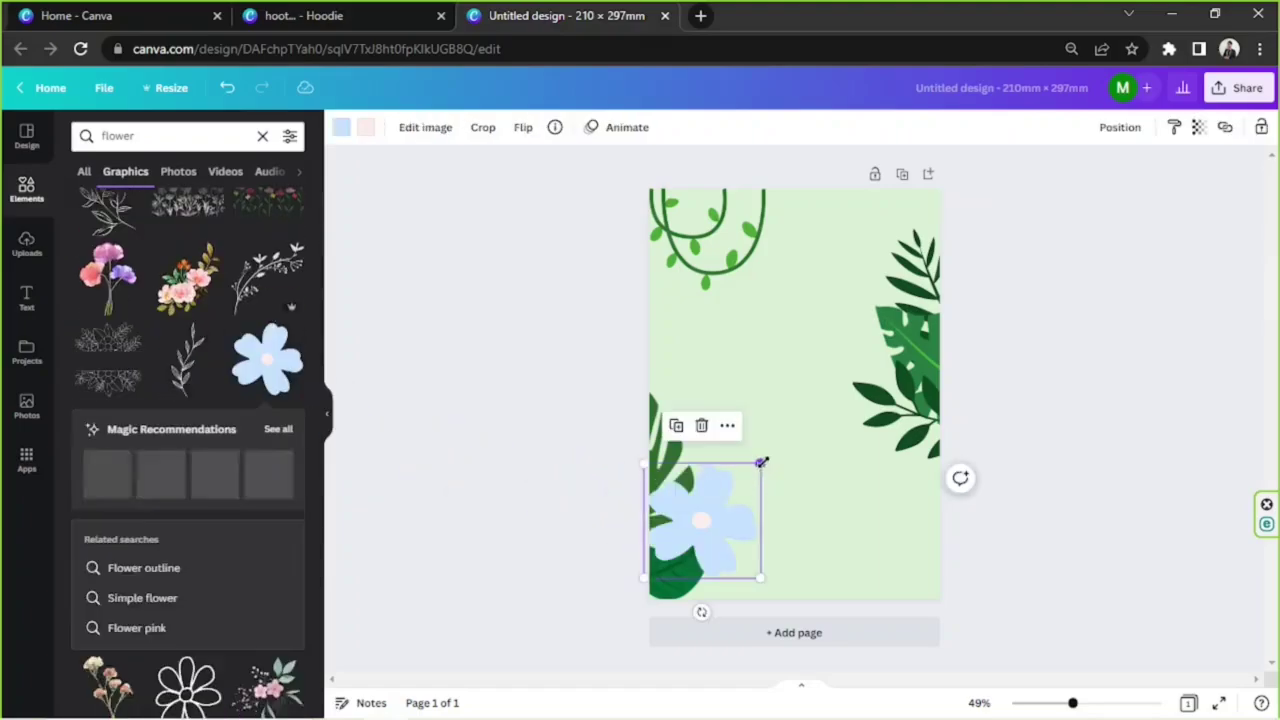
Recolor the flower's petals light orange and arrange the flower and a copy of it over the lower-left leaves
left_click(341, 127)
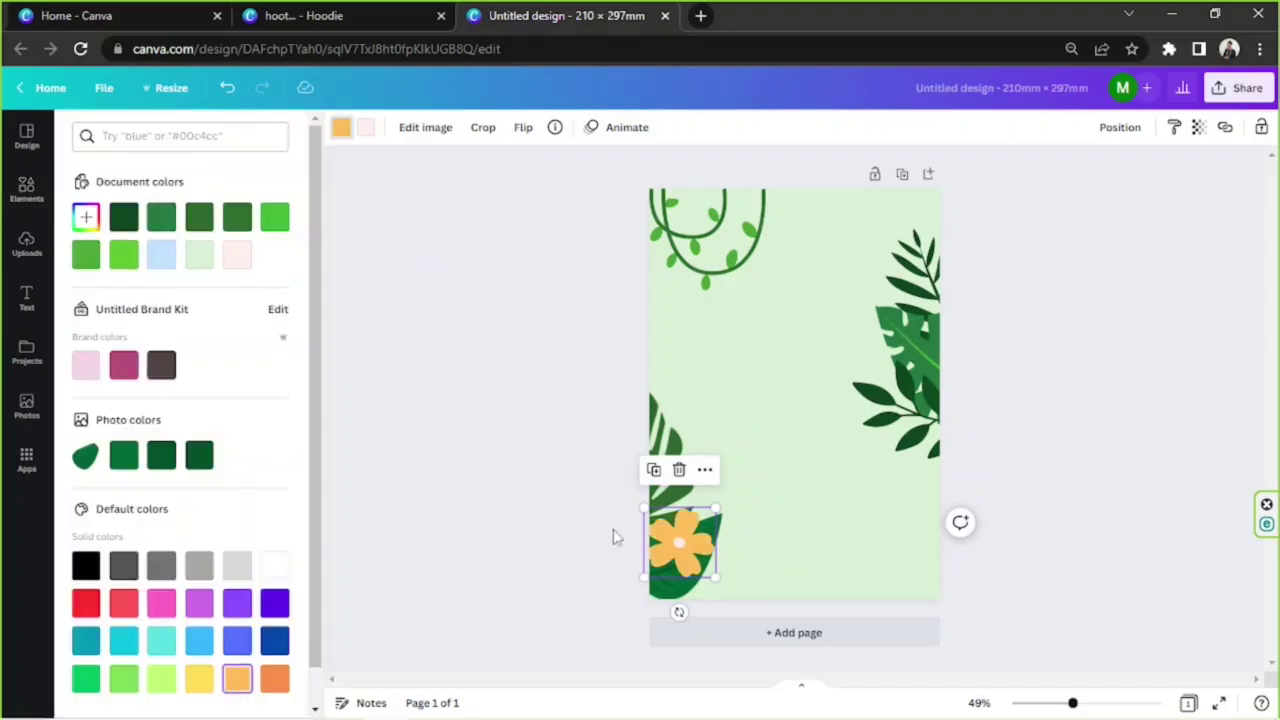
left_click(700, 563)
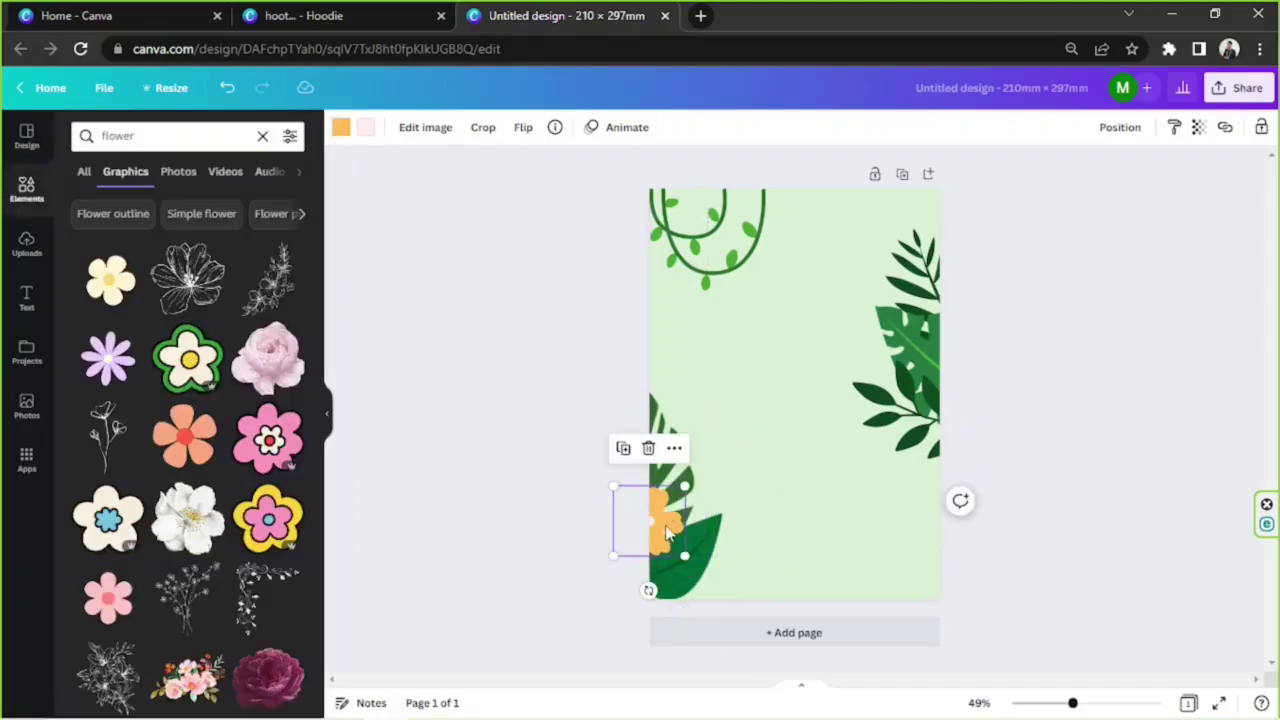
left_click_drag(668, 535, 722, 558)
key("Delete")
key("ctrl+z")
Enlarge the hanging vine in the page's upper-left corner, and make the second orange flower a small one on the corner leaf
left_click(750, 268)
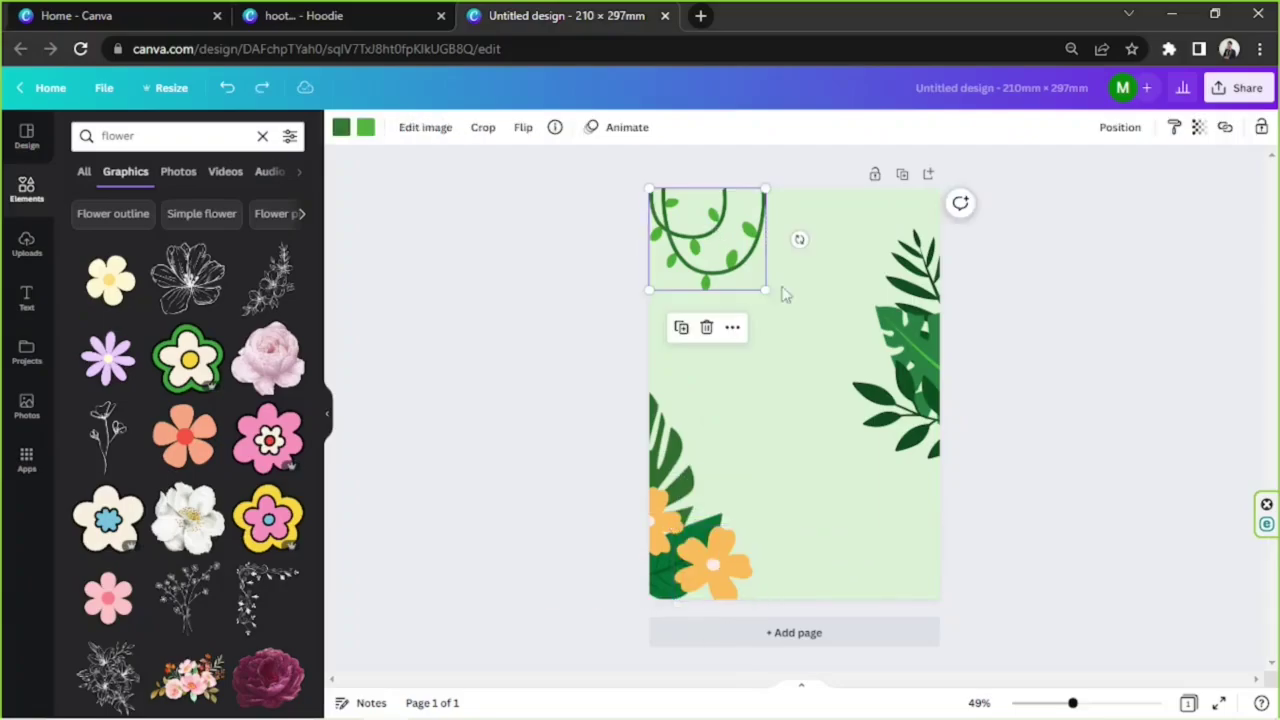
left_click_drag(766, 291, 792, 340)
left_click(745, 540)
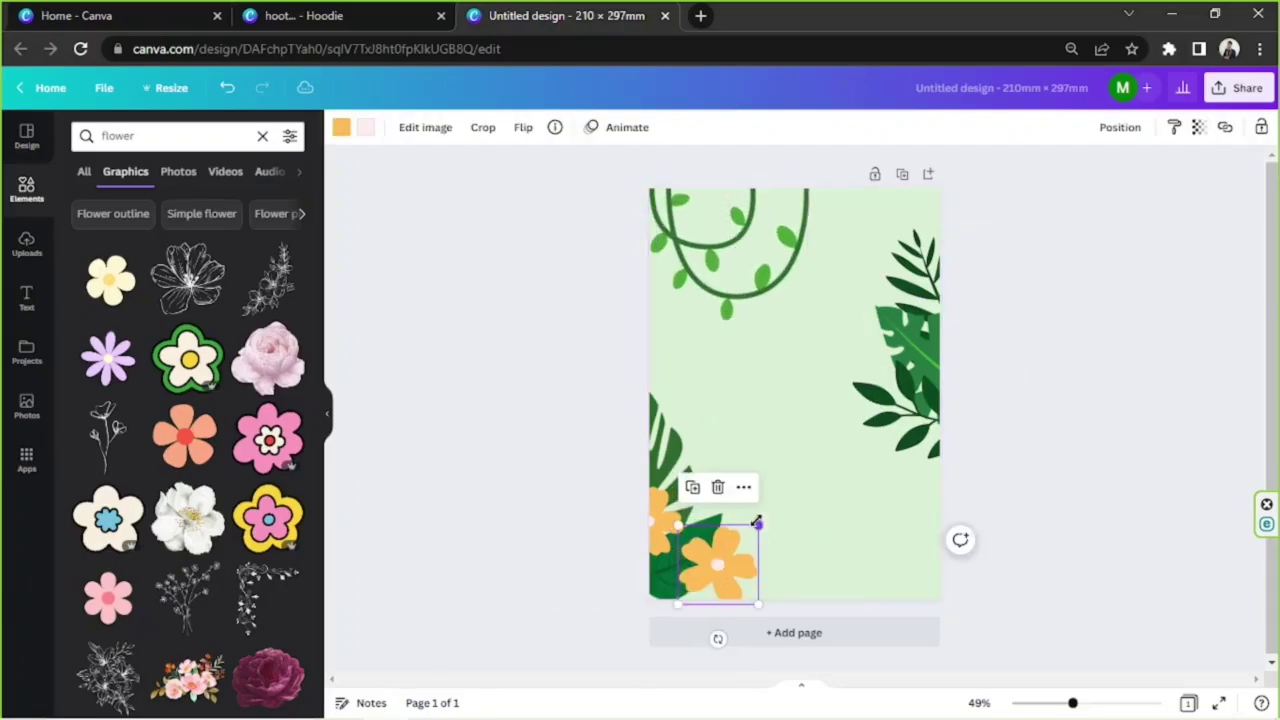
key("Delete")
key("ctrl+z")
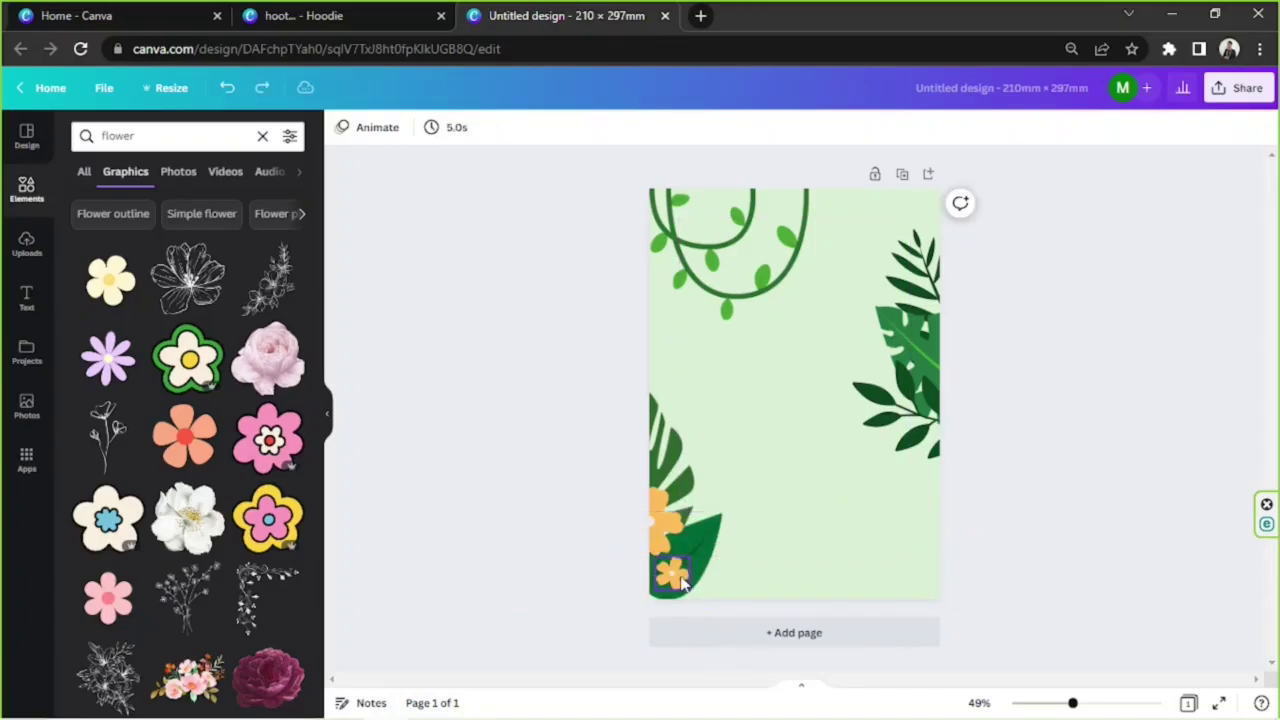
Place two copies of the orange flower, one larger and one smaller, over the leaf cluster on the page's right edge
left_click(682, 580)
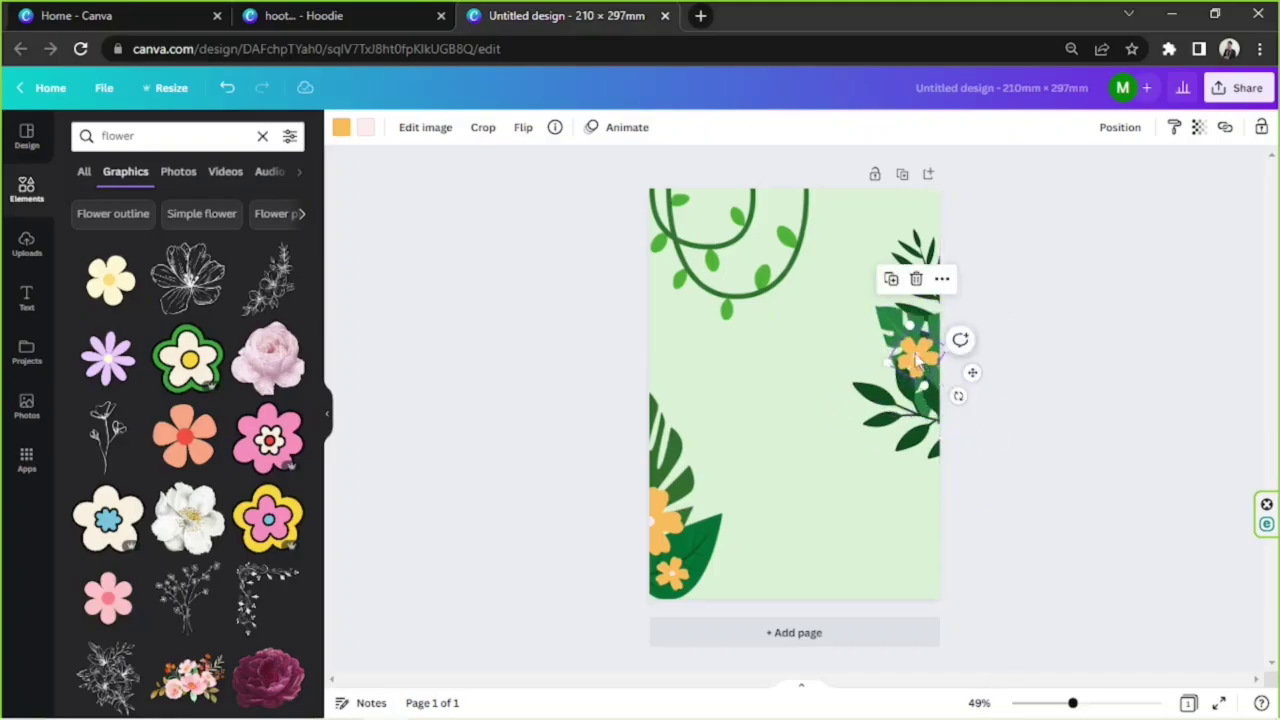
key("ctrl+z")
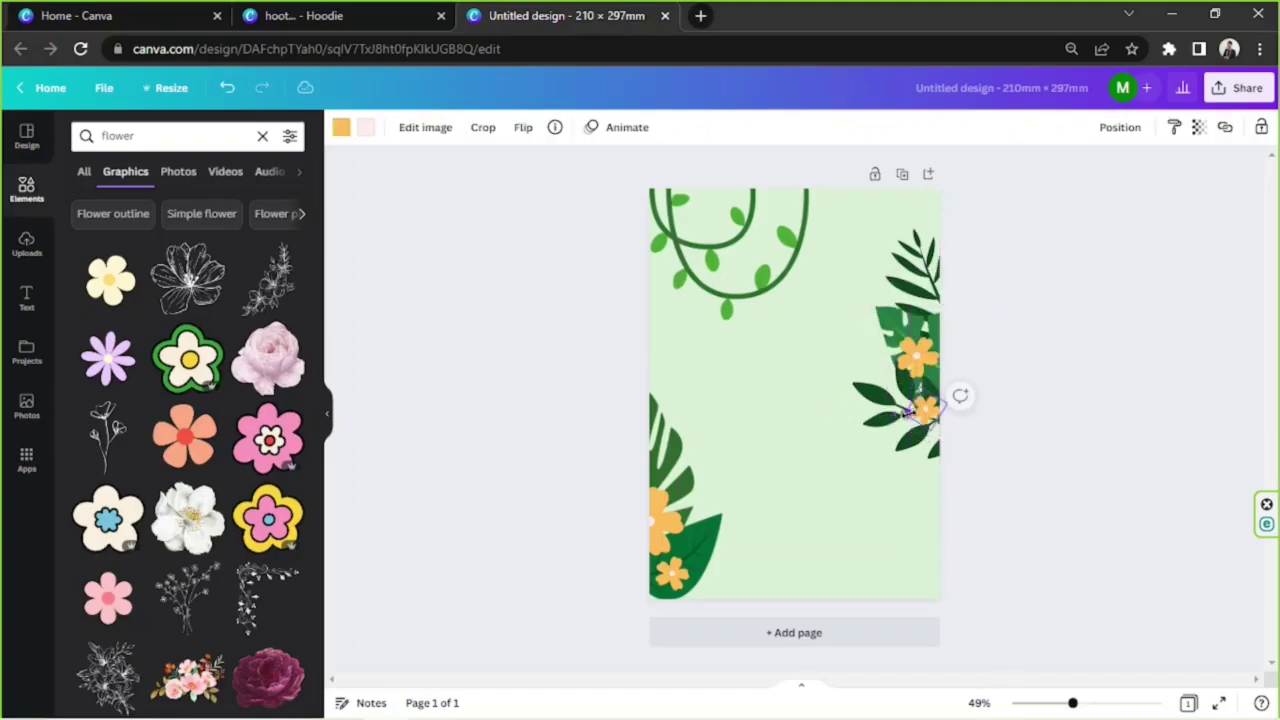
left_click_drag(965, 418, 965, 416)
left_click(970, 310)
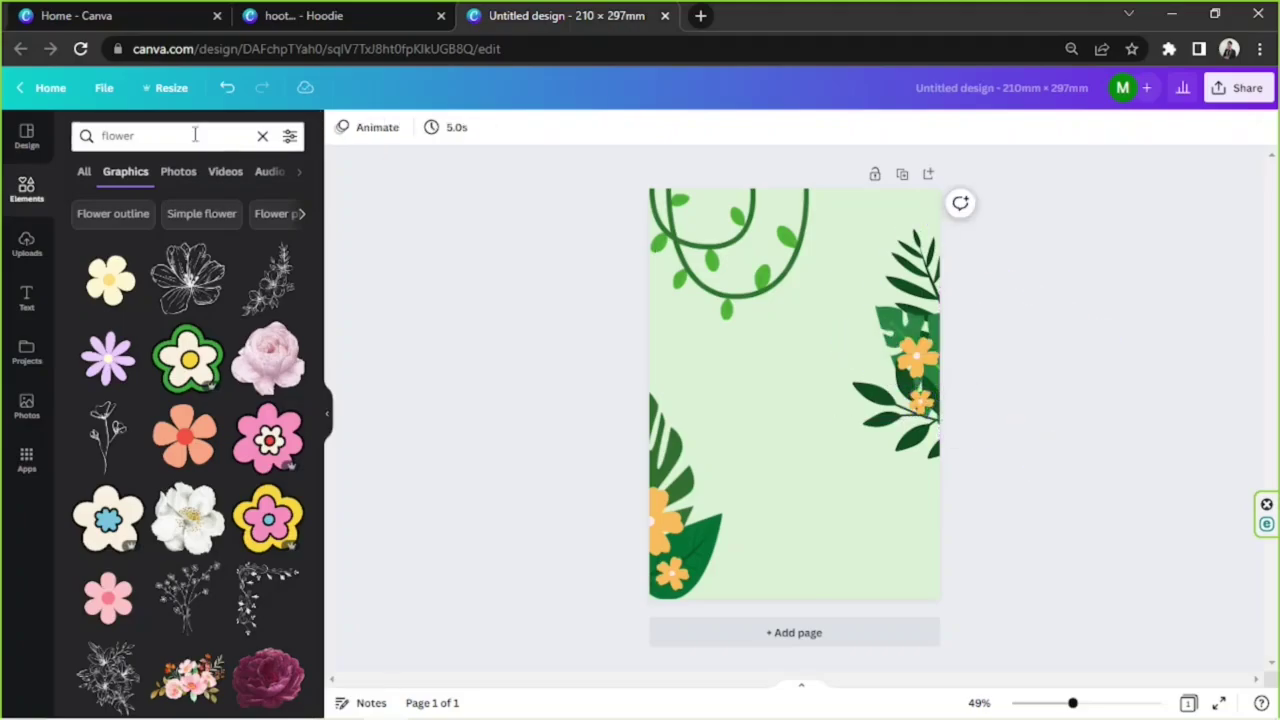
Search the graphics for "mountain" and look through the results for a suitable graphic
type("mountain")
key("Return")
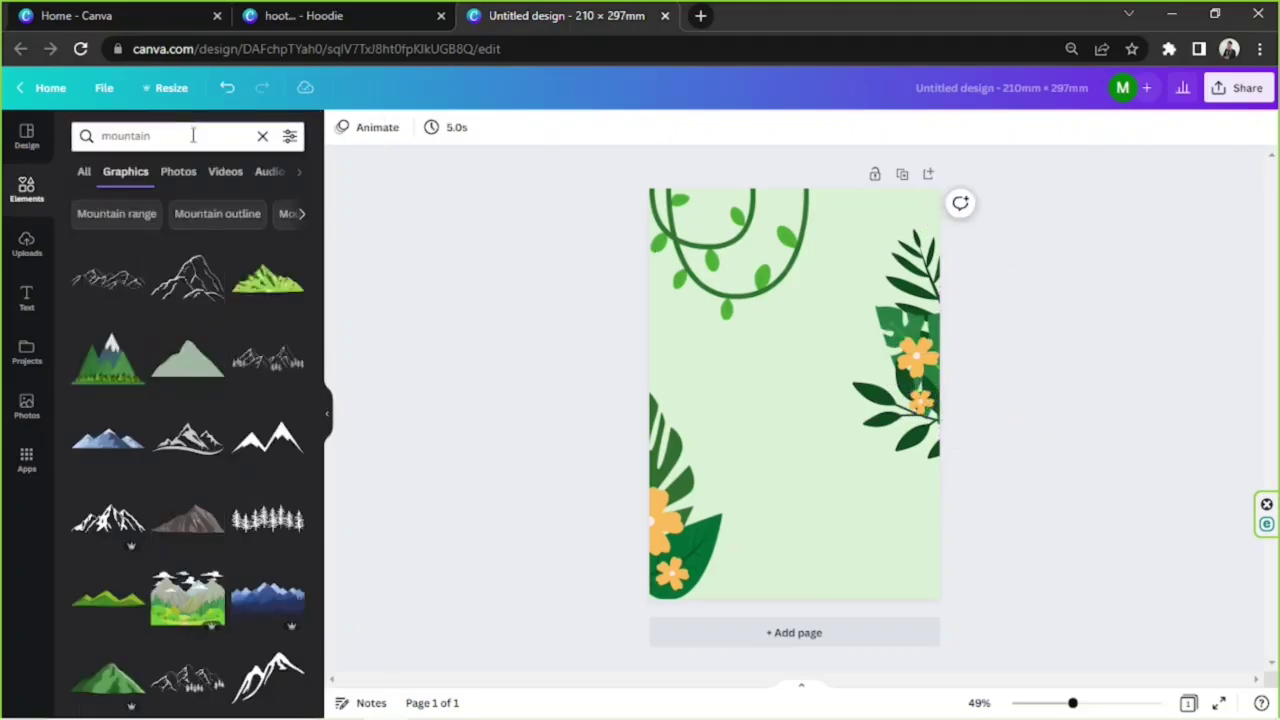
scroll(157, 333, "down", 2)
scroll(157, 333, "down", 10)
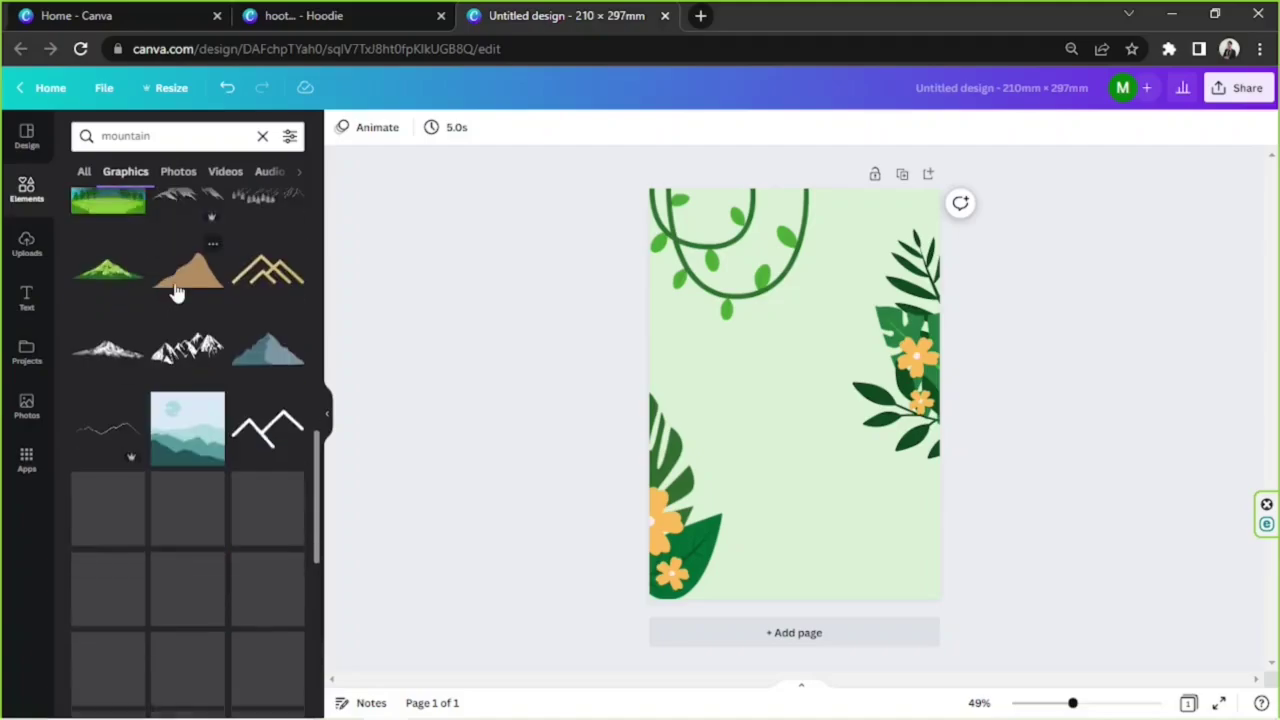
scroll(177, 283, "down", 10)
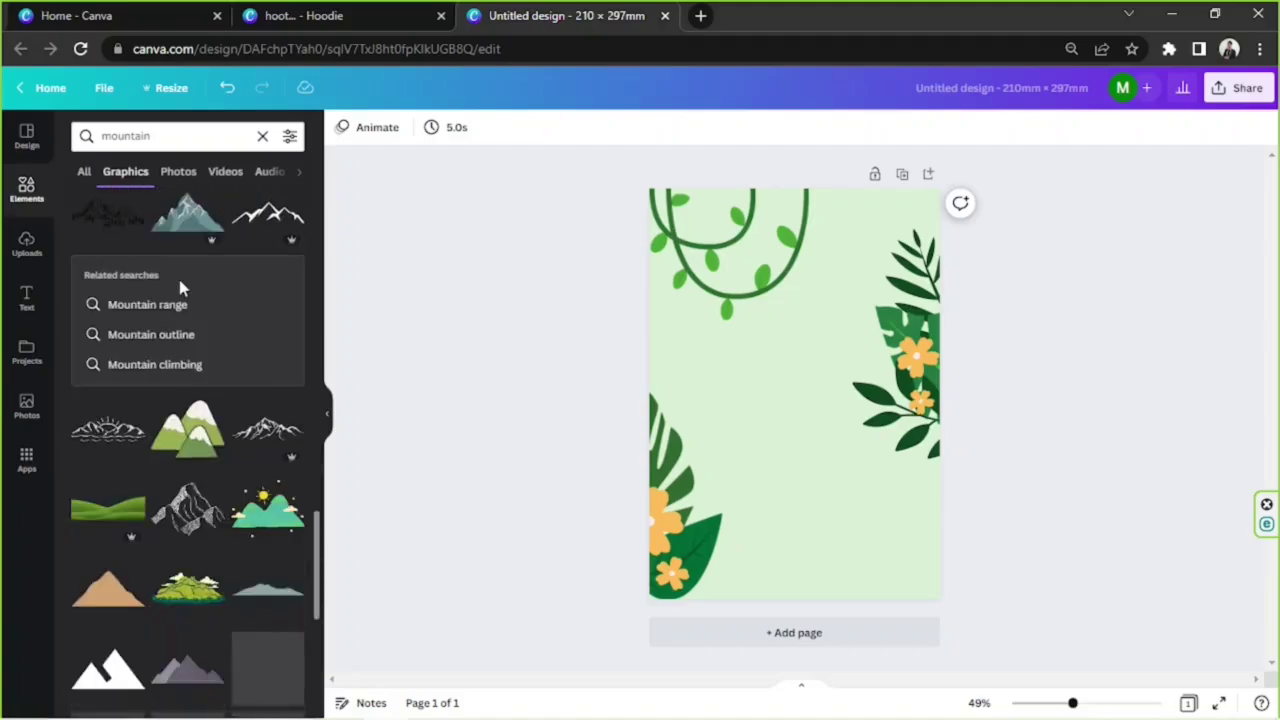
scroll(179, 288, "down", 5)
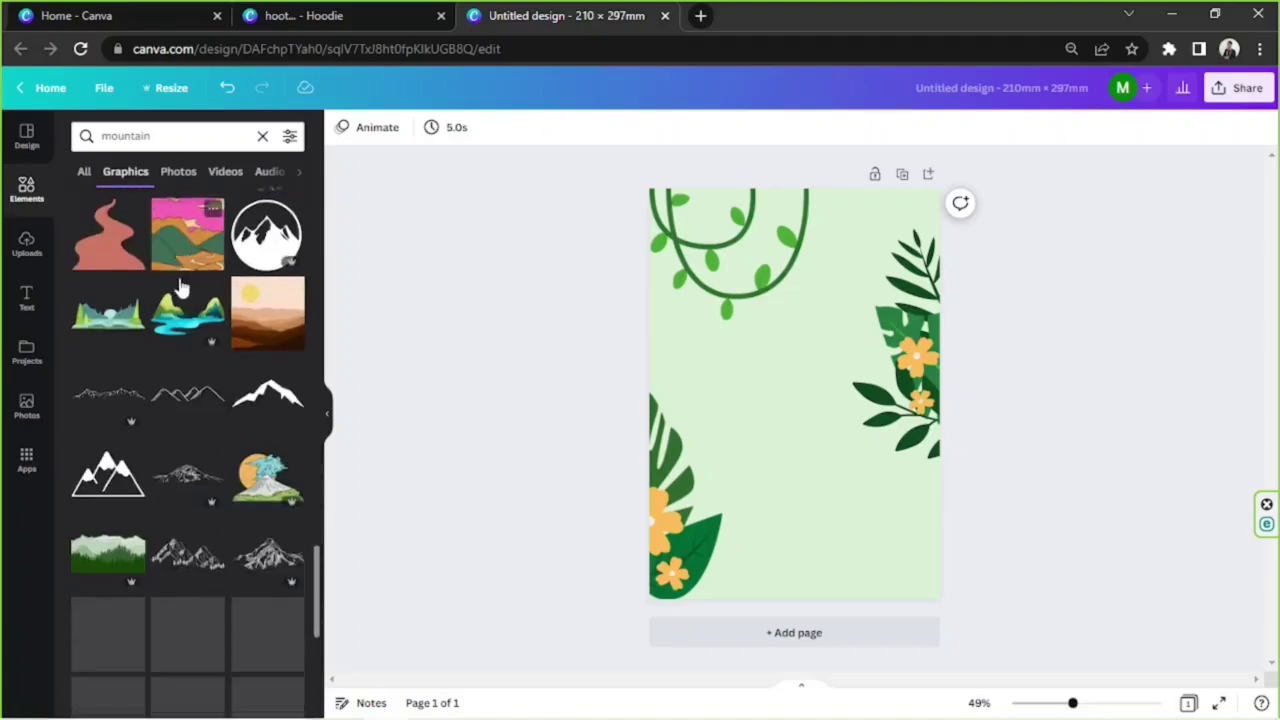
scroll(181, 276, "down", 10)
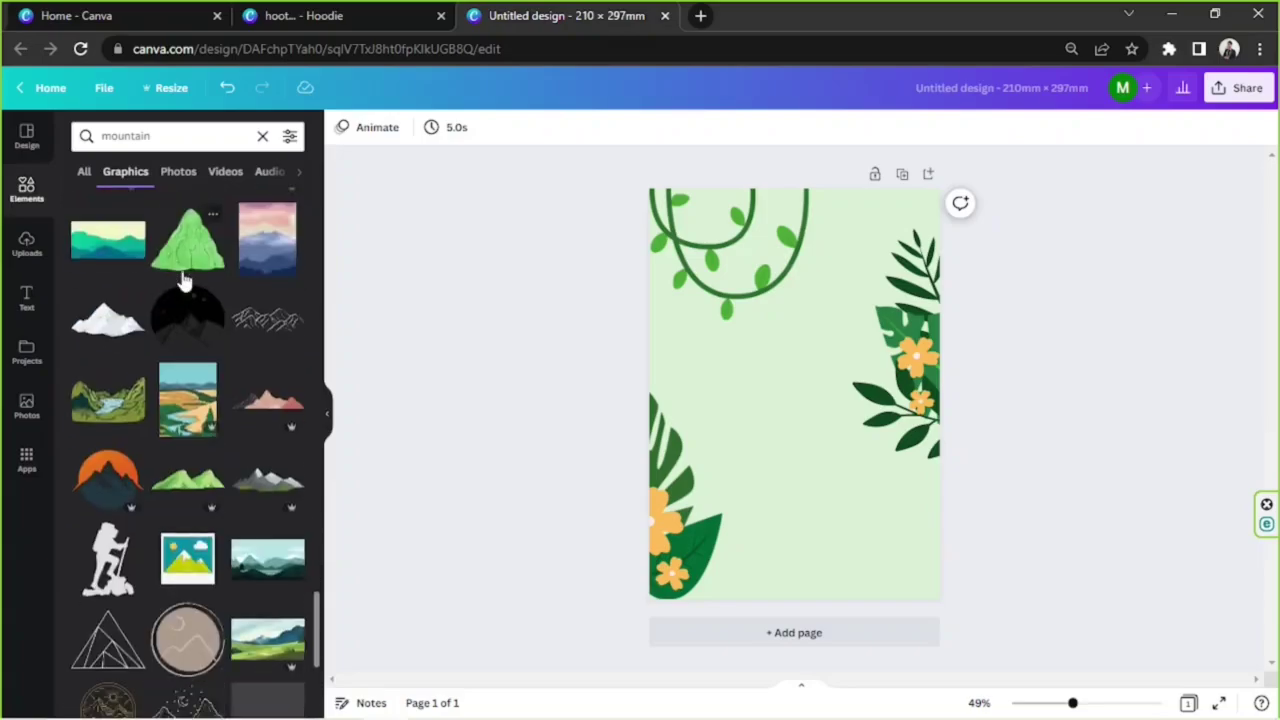
scroll(182, 278, "down", 3)
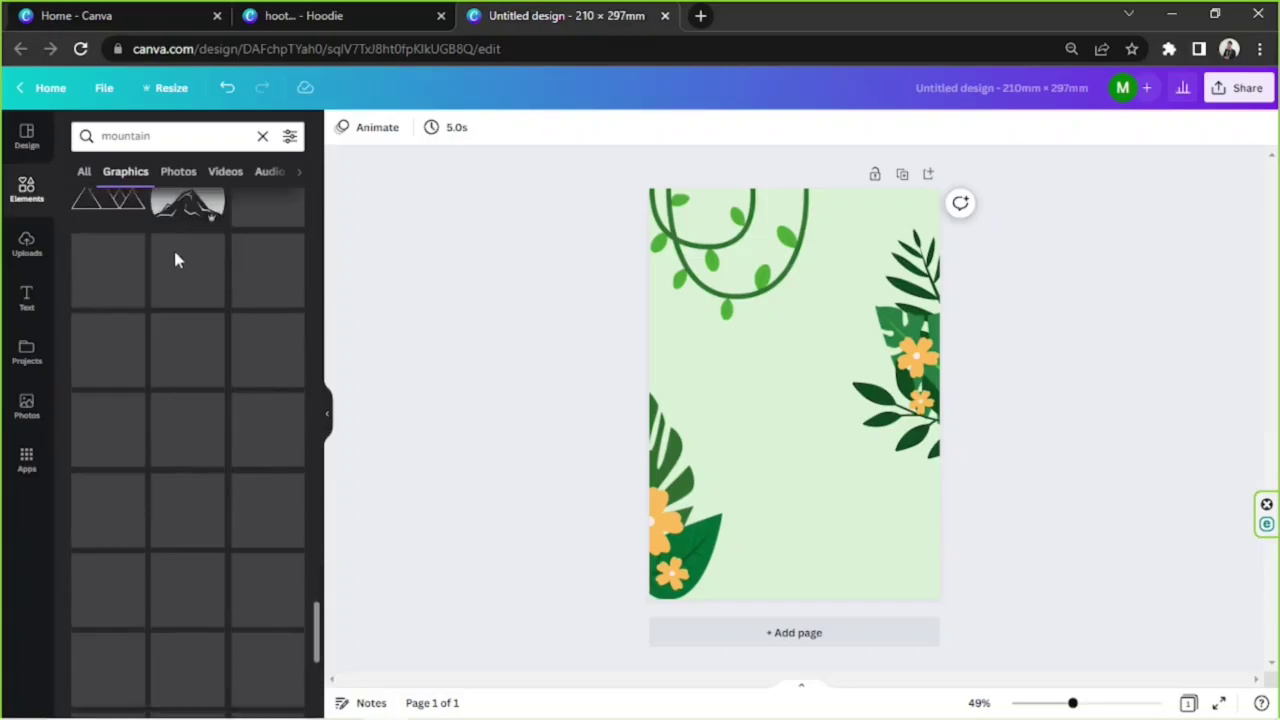
Find a rounded peach blob graphic by searching for "blob", add it and enlarge it to cover the lower two-thirds of the page
left_click(110, 136)
type("blob")
key("Return")
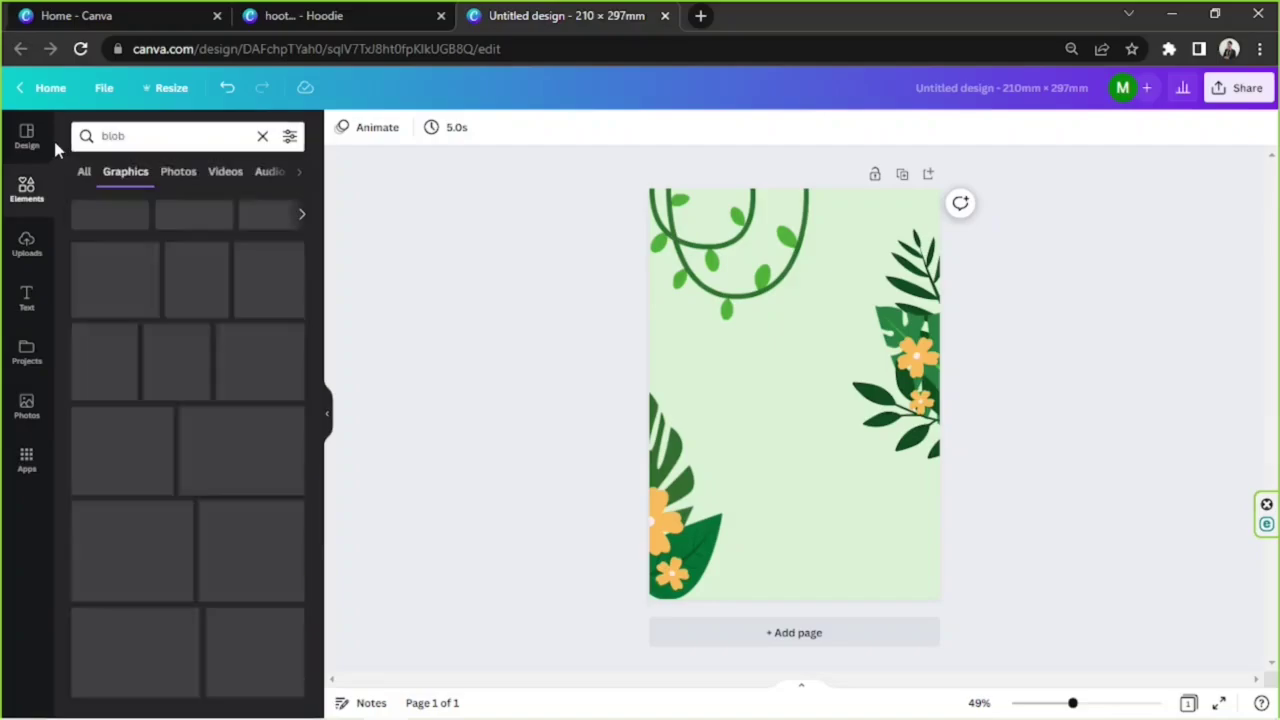
scroll(216, 336, "down", 4)
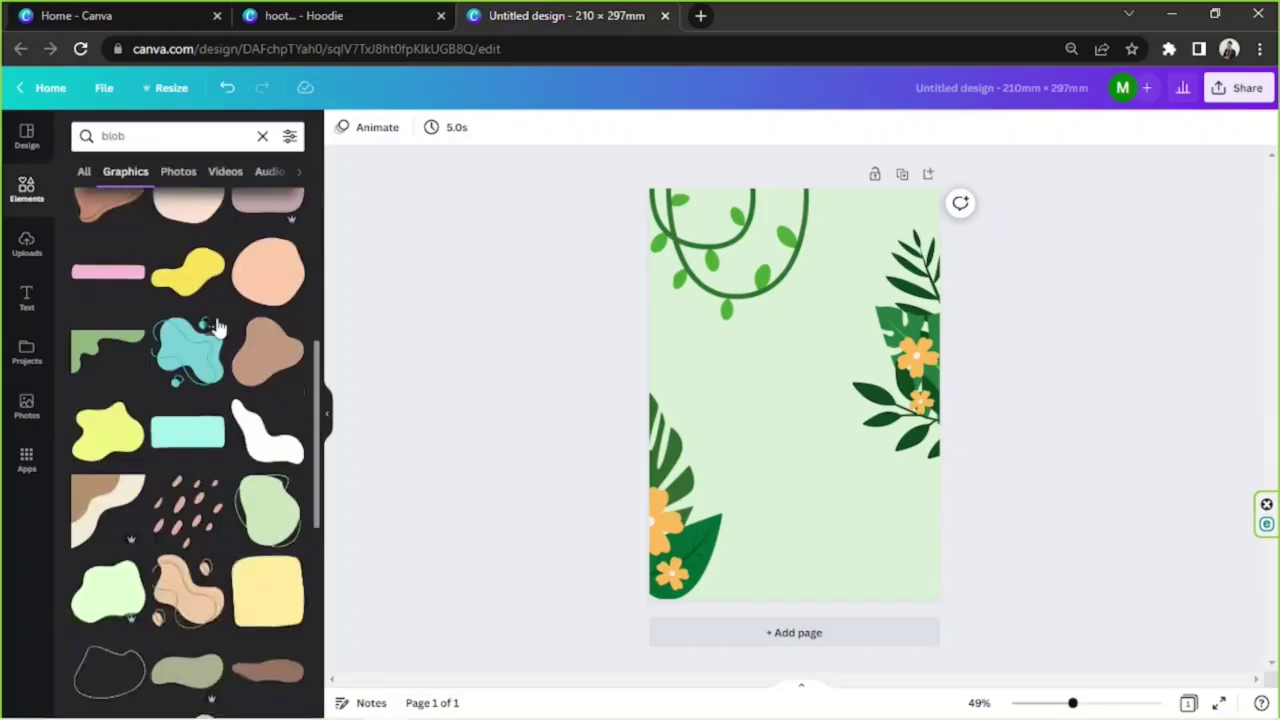
scroll(260, 330, "up", 1)
left_click(271, 329)
left_click_drag(851, 449, 1042, 625)
left_click_drag(980, 558, 875, 549)
left_click_drag(940, 625, 1028, 704)
left_click_drag(857, 546, 780, 510)
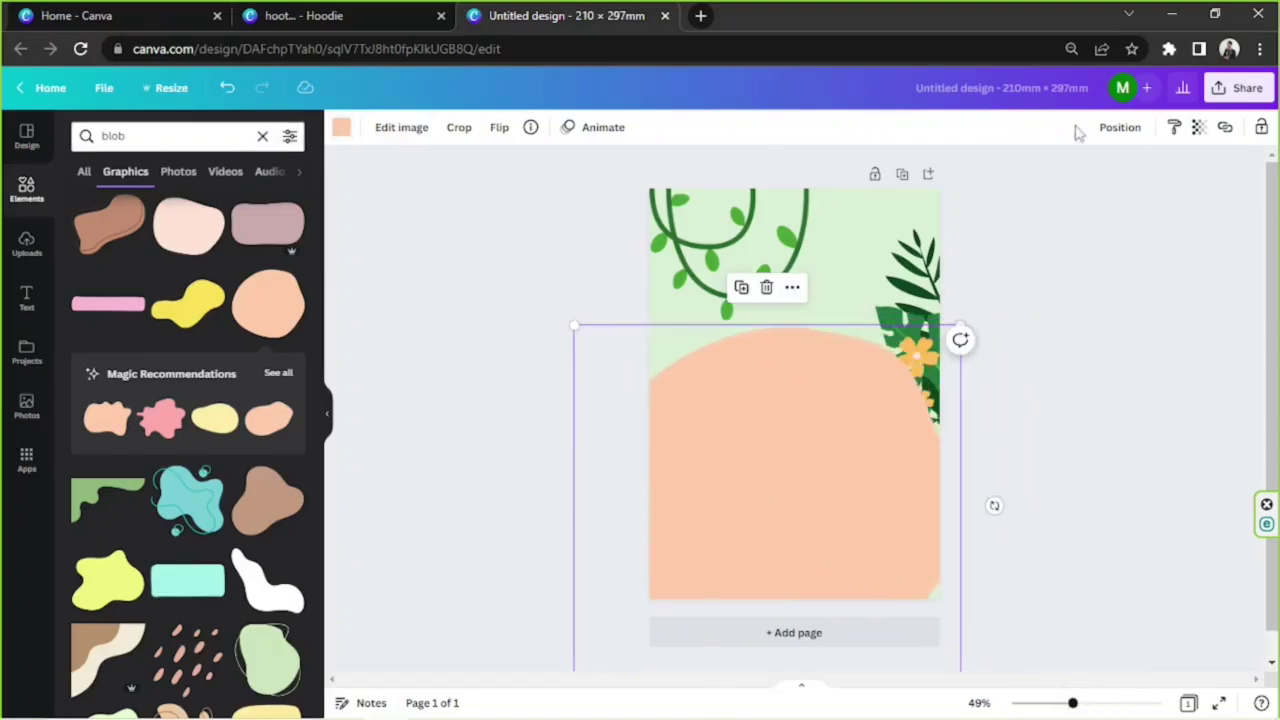
Send the blob behind the leaves and flowers and recolor it a pale green, #AED89B
left_click(1108, 127)
left_click(1097, 199)
left_click(341, 127)
left_click(161, 256)
left_click(124, 258)
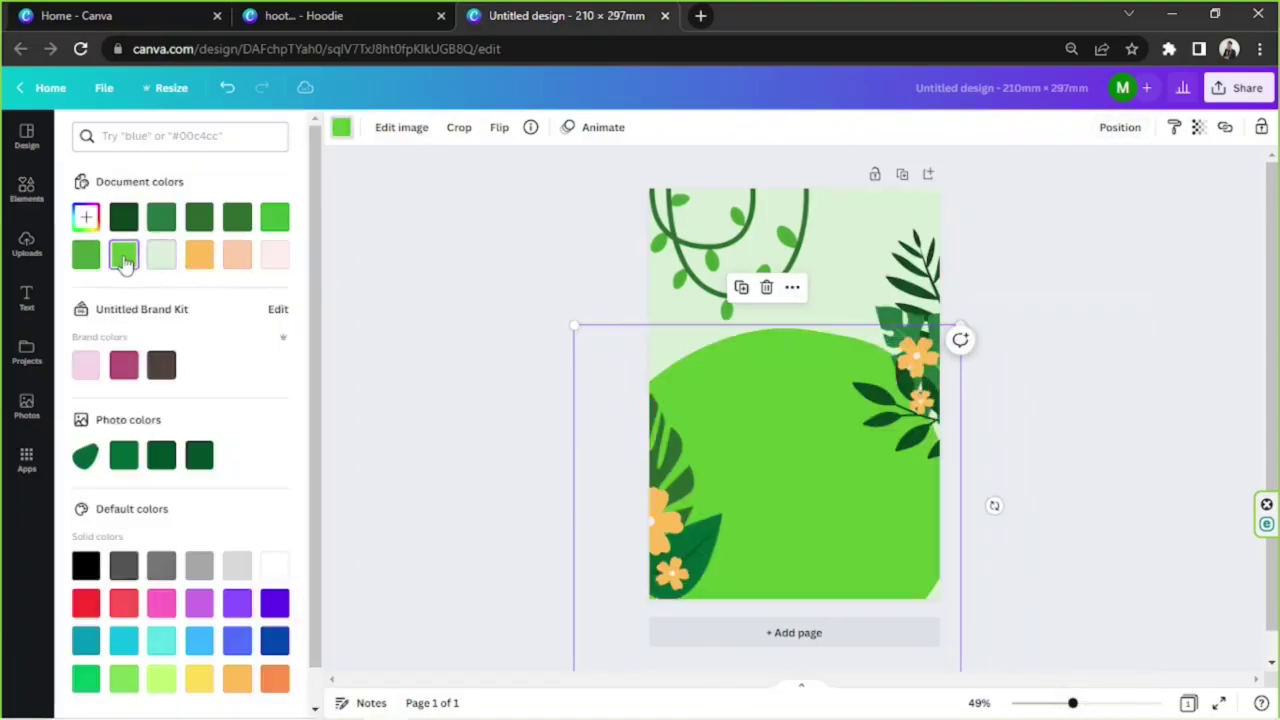
left_click(86, 217)
left_click(137, 268)
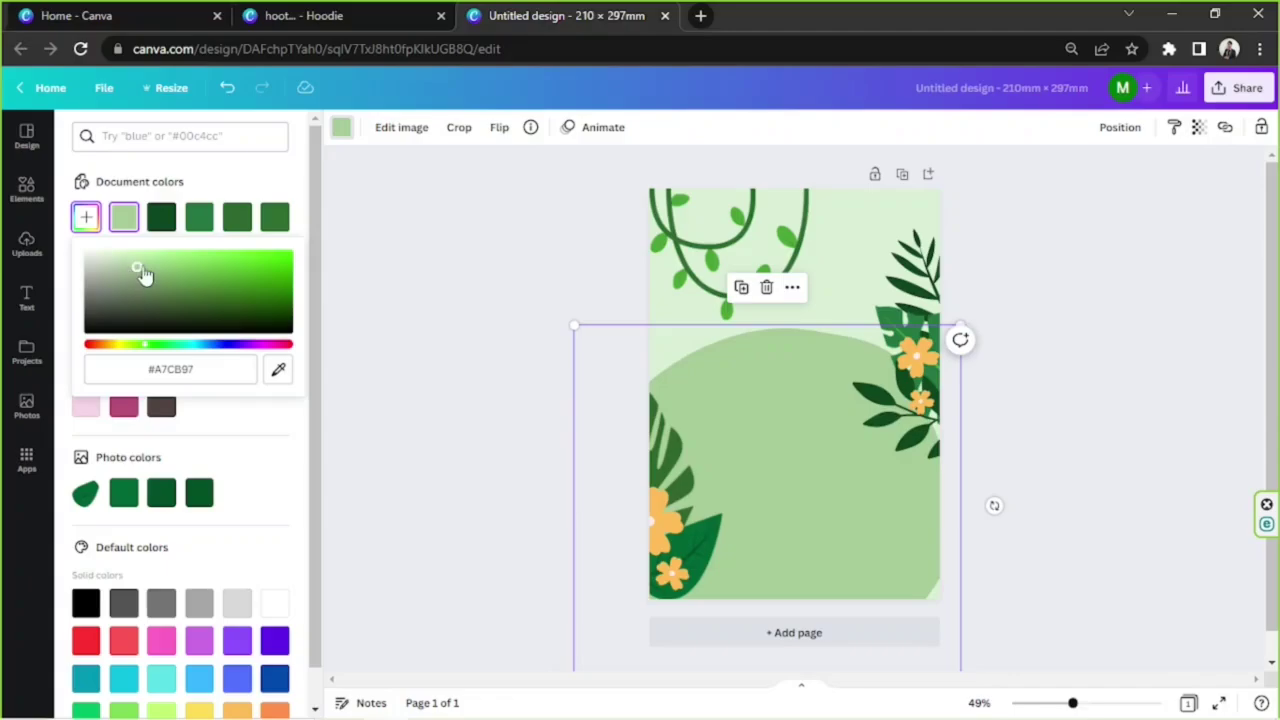
left_click_drag(142, 268, 144, 264)
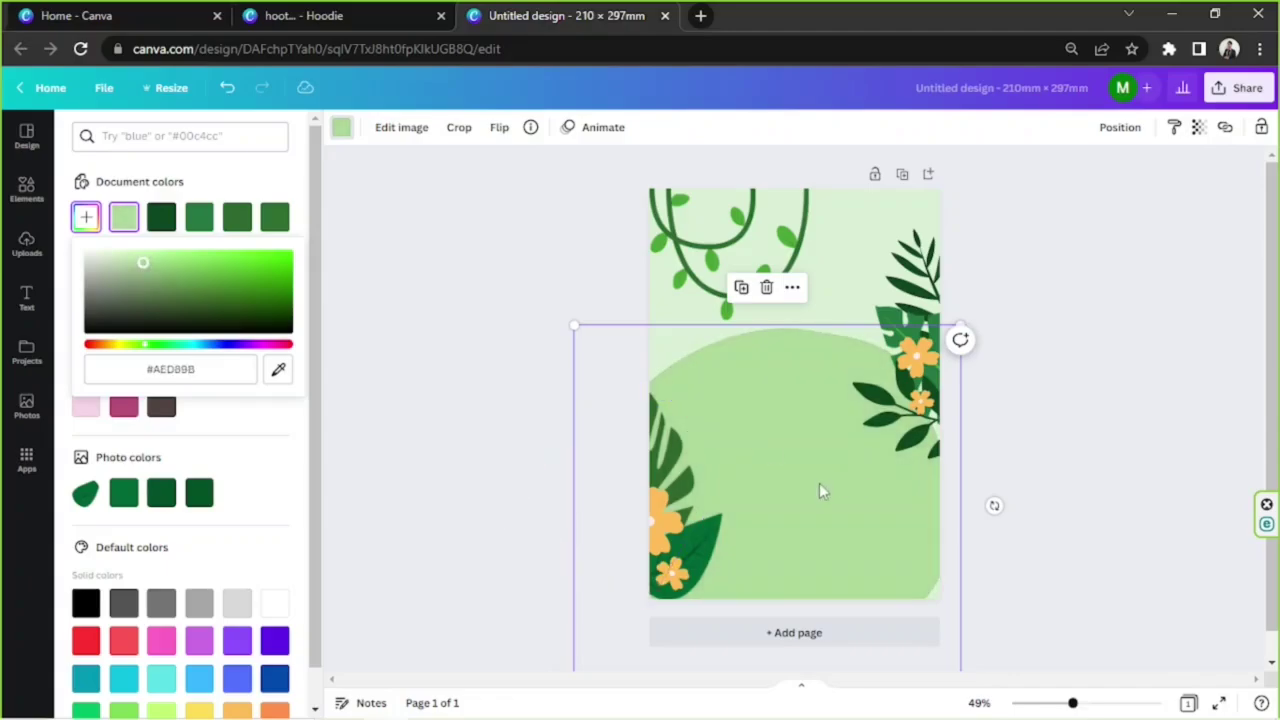
Place a copy of the blob lower on the page as a second hill behind the leaves, and recolor it medium green
left_click_drag(819, 490, 828, 536)
left_click(1120, 127)
left_click(1090, 178)
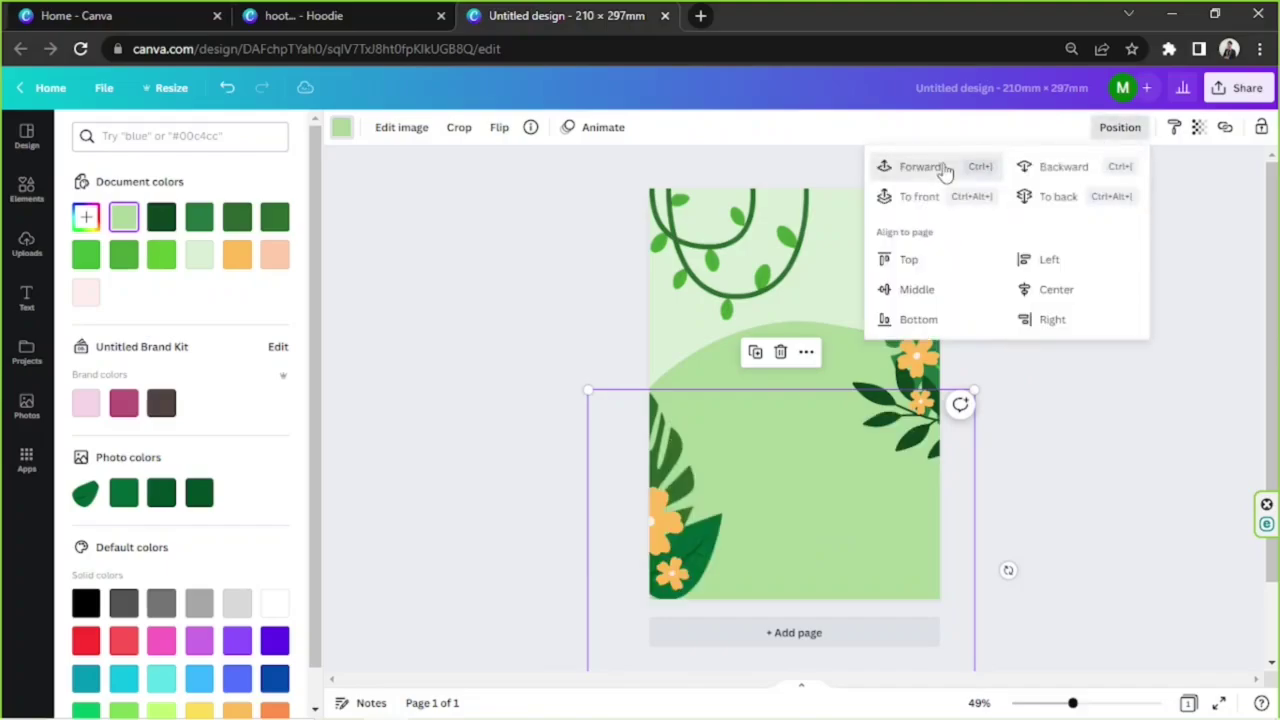
left_click(134, 262)
left_click(85, 217)
left_click_drag(166, 280, 182, 280)
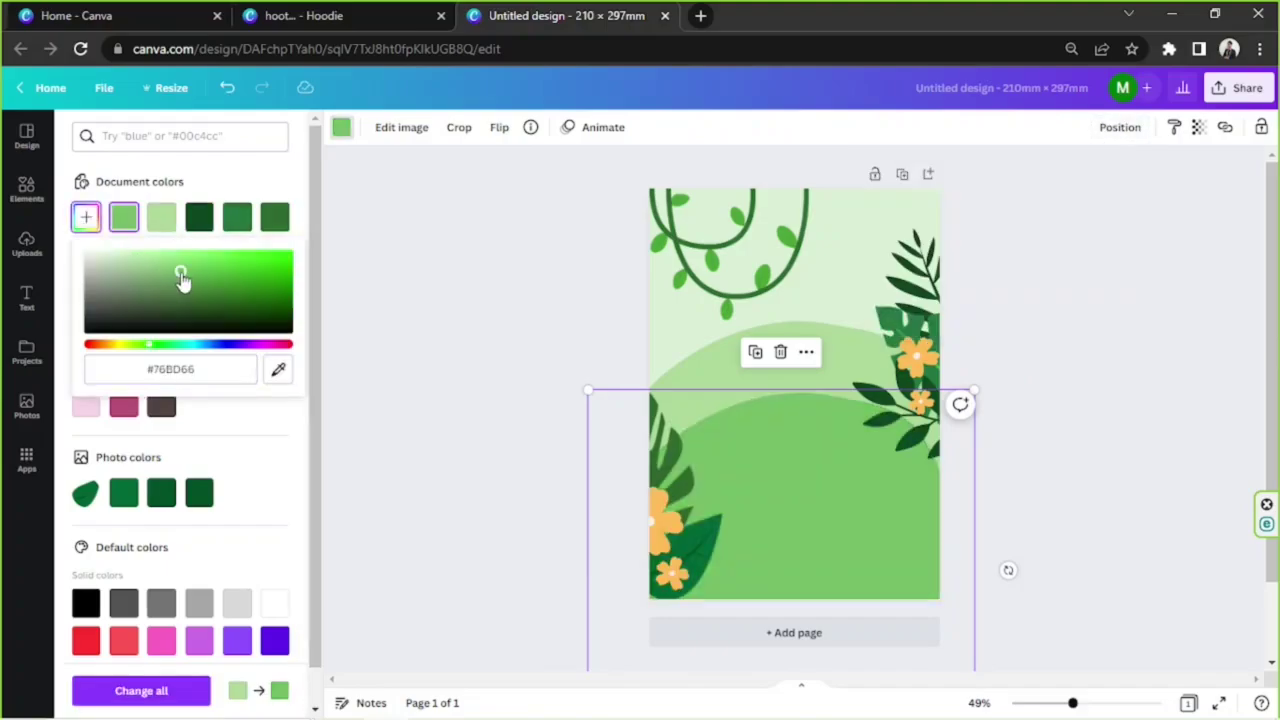
left_click(1144, 477)
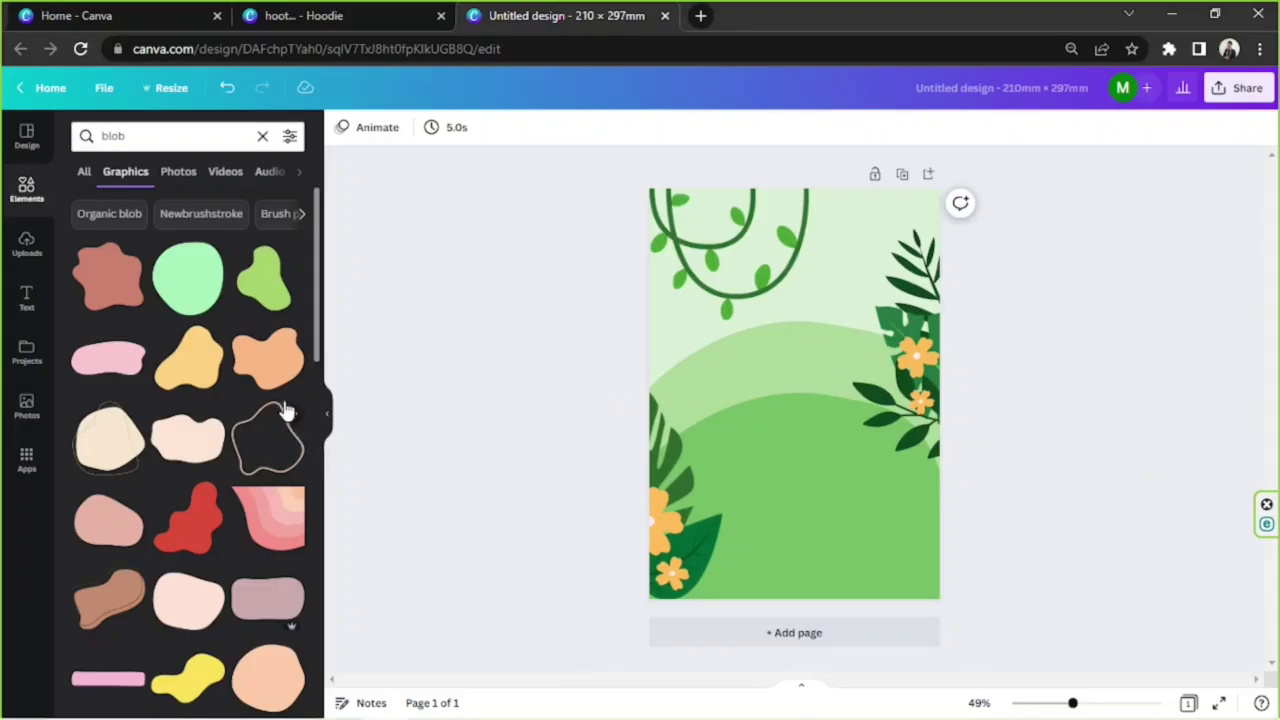
Search the graphics for "animals" and look through the results for a suitable graphic
scroll(260, 222, "down", 5)
left_click(96, 137)
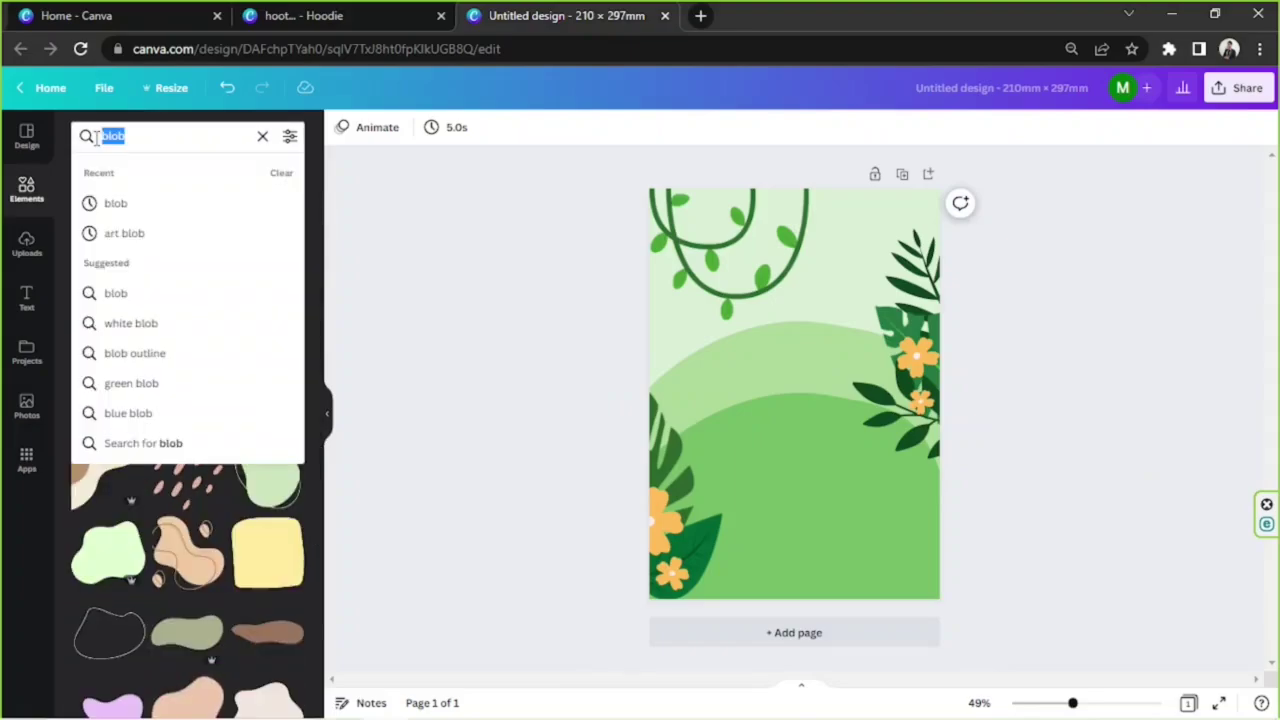
type("animals")
key("Return")
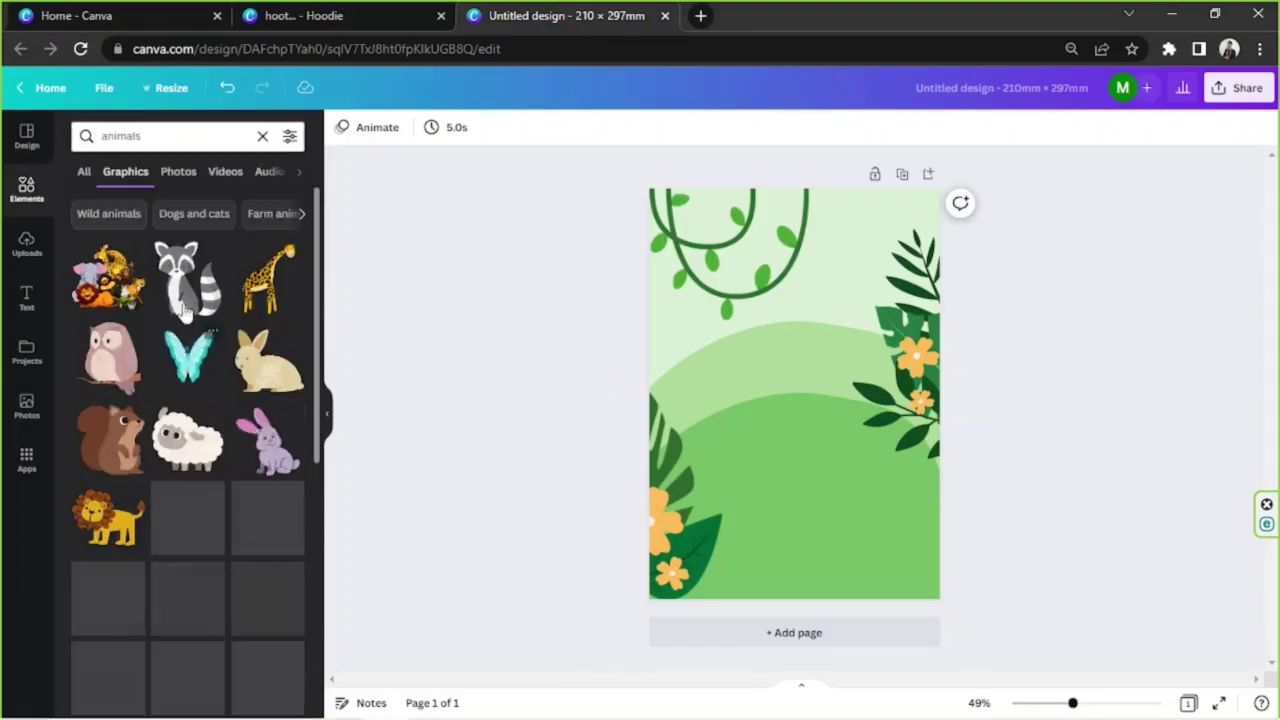
scroll(200, 277, "down", 4)
scroll(255, 333, "up", 1)
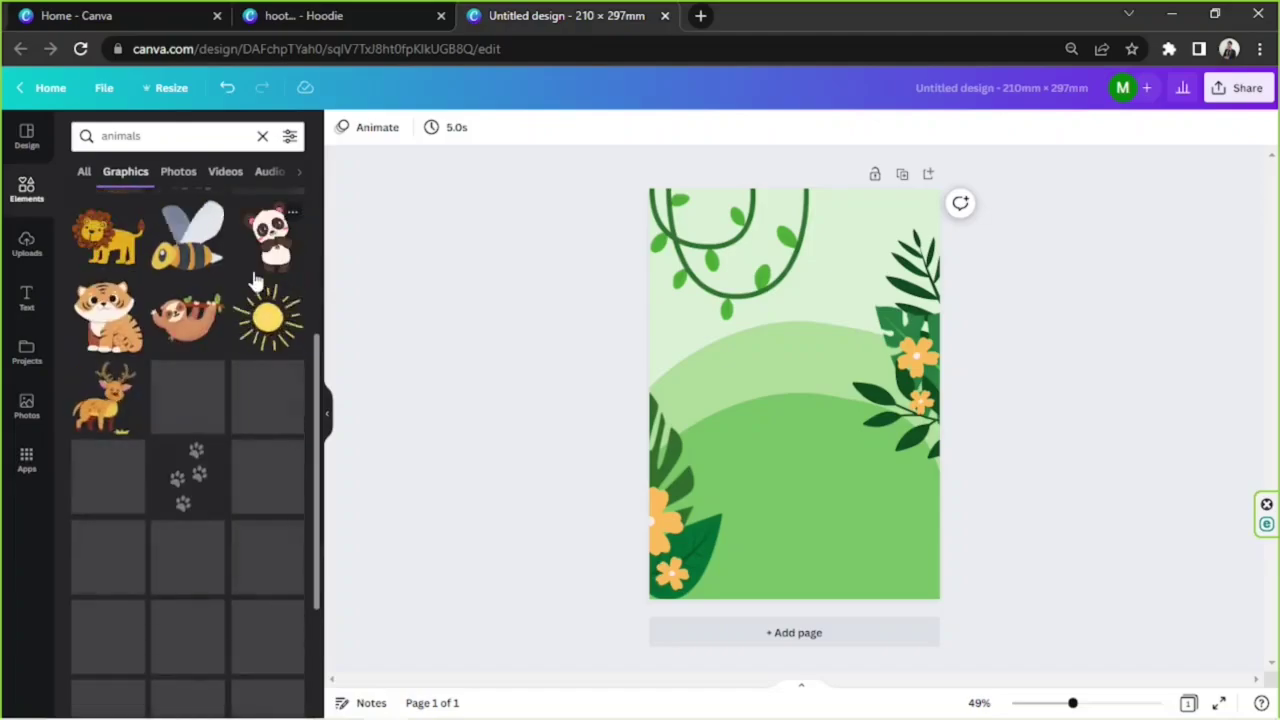
scroll(258, 275, "down", 2)
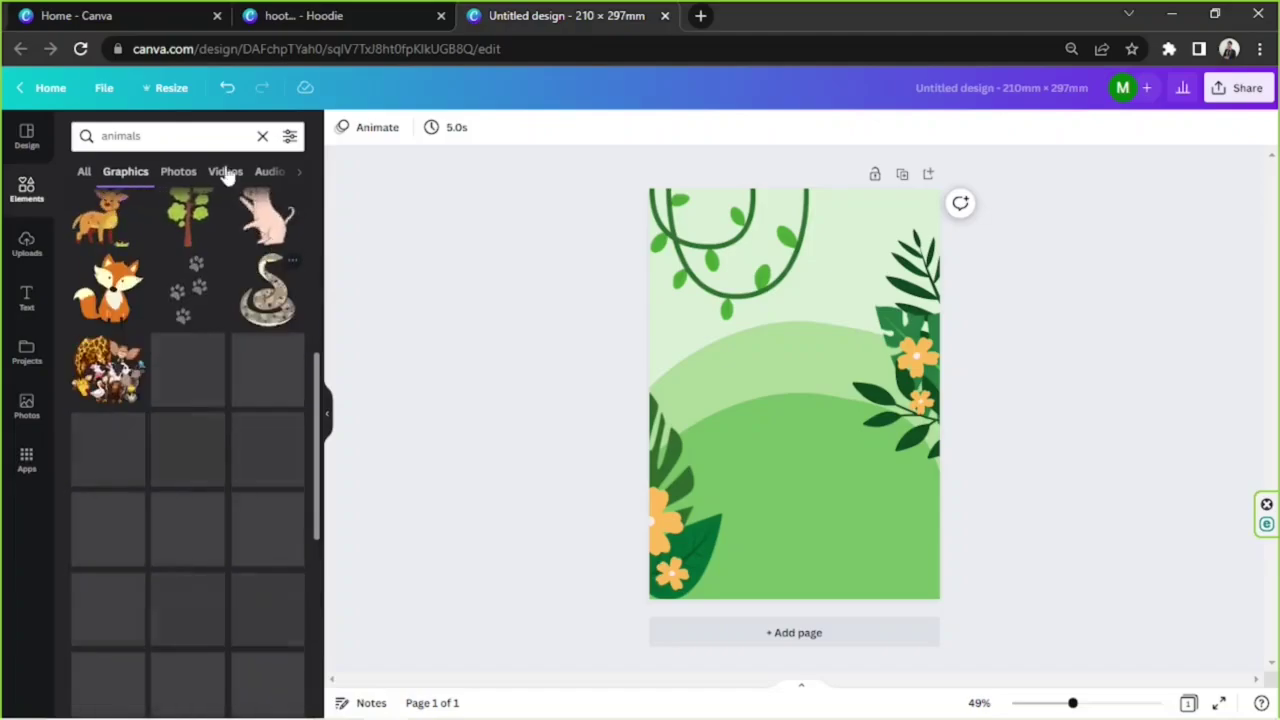
Search the graphics for "tree branch"
left_click(201, 136)
type("t")
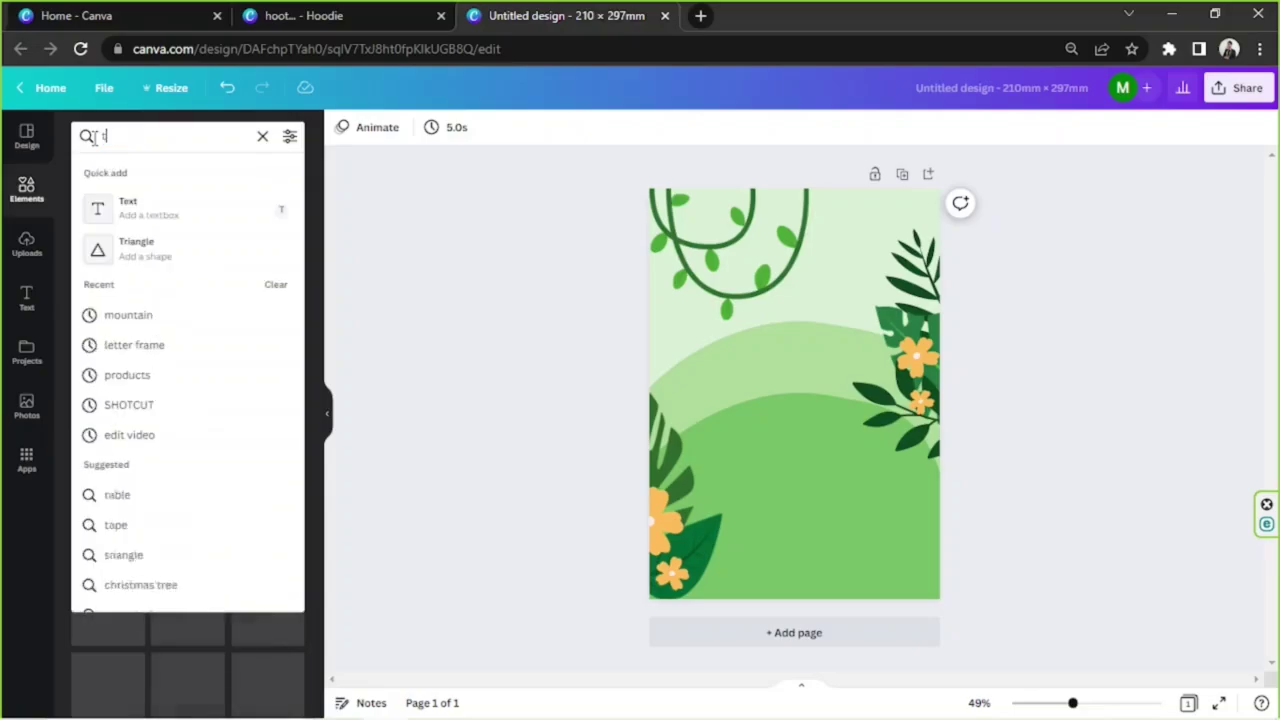
type("ree branch")
key("Return")
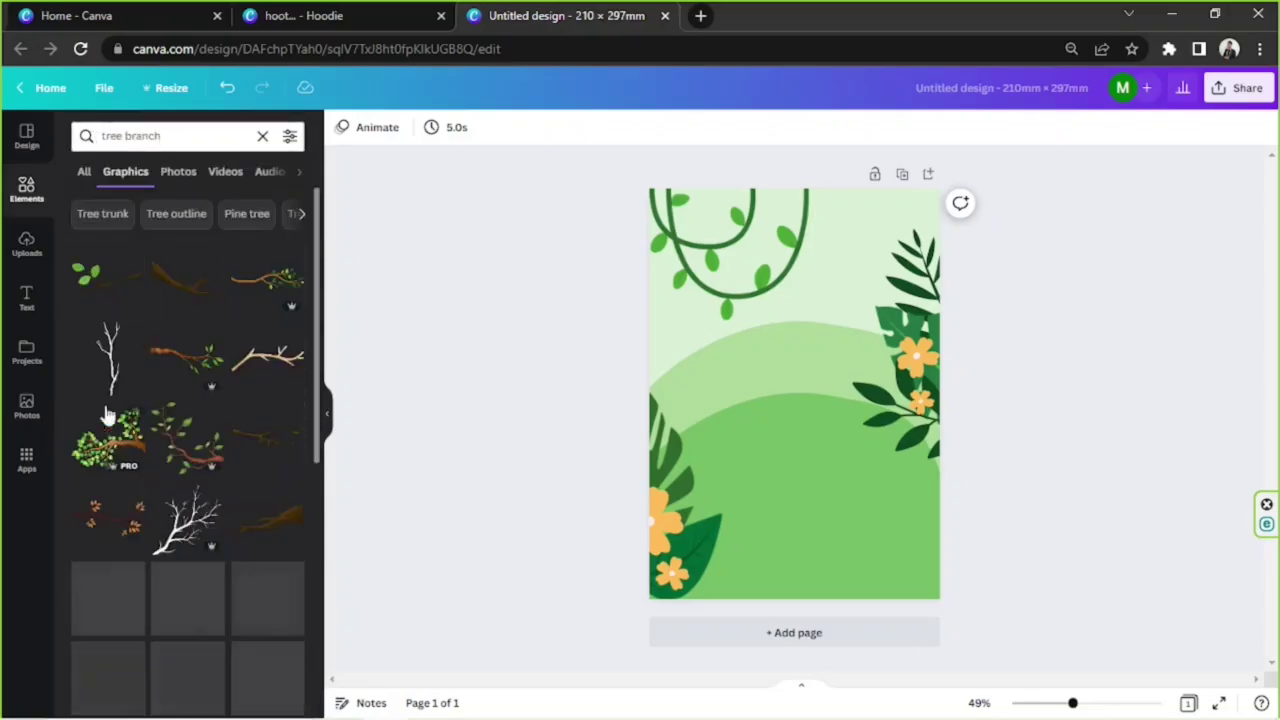
left_click(160, 298)
key("Delete")
scroll(224, 352, "down", 2)
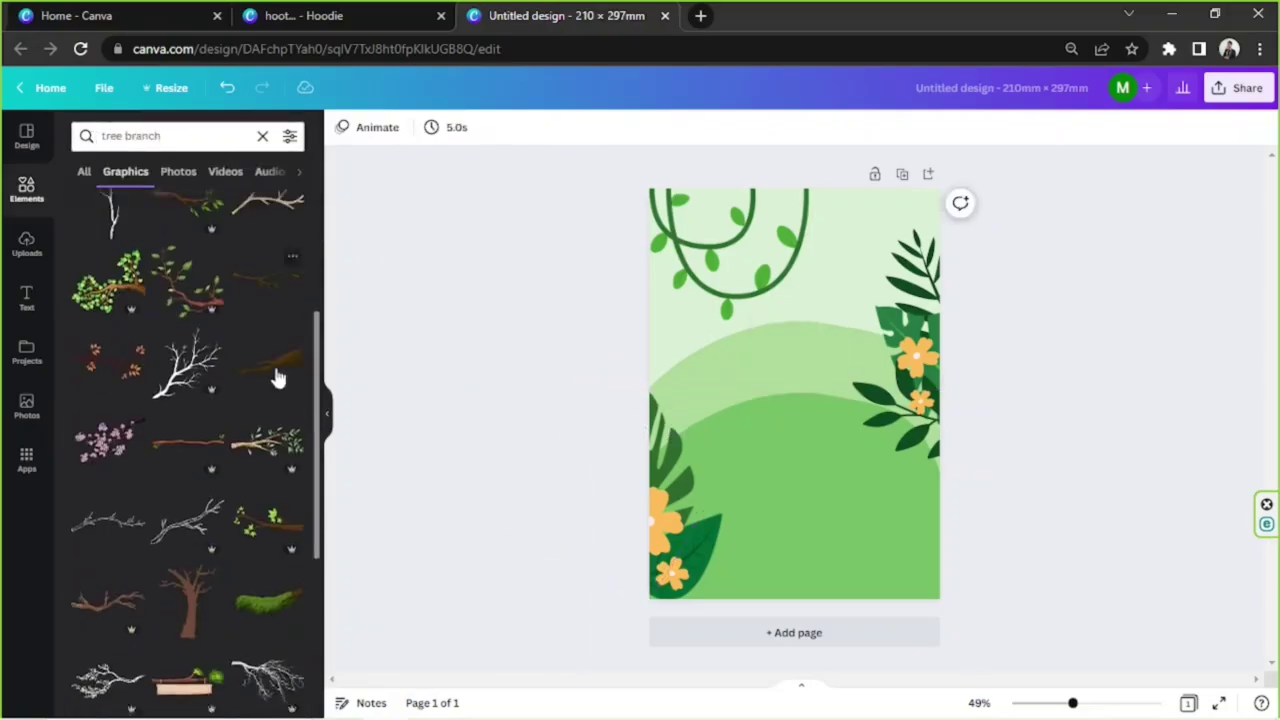
scroll(222, 340, "down", 5)
left_click(263, 256)
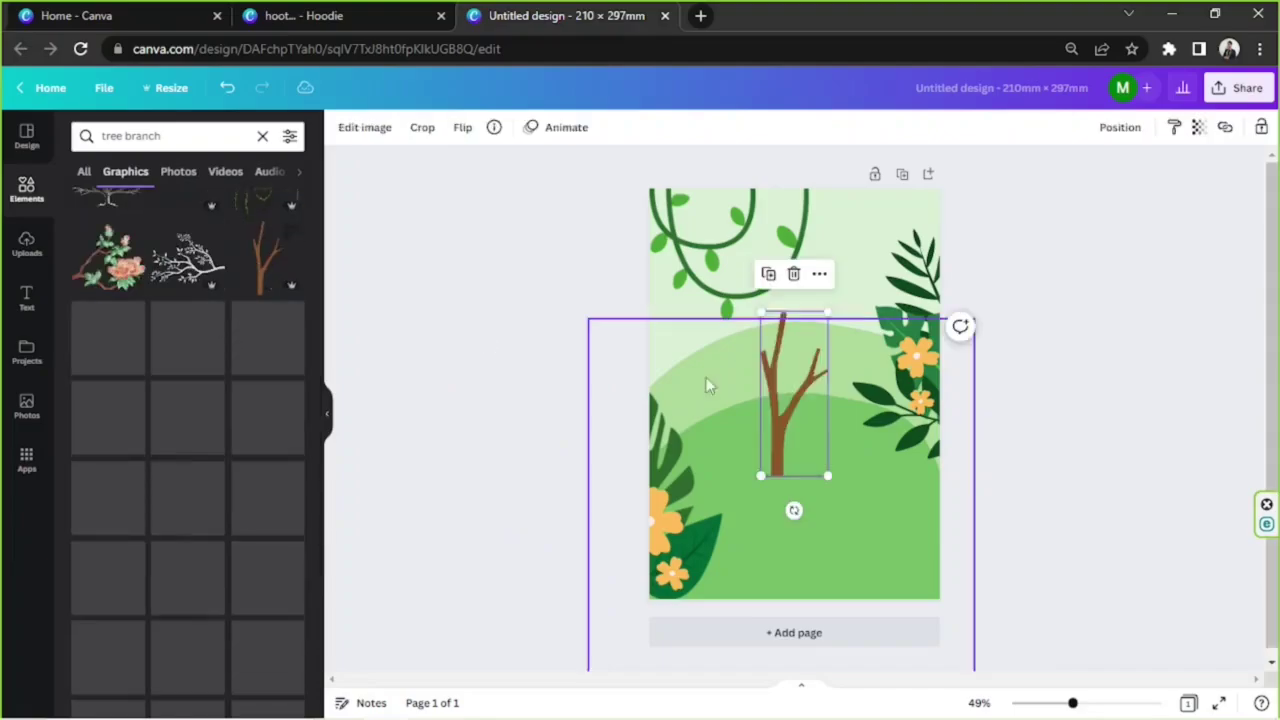
key("Delete")
scroll(286, 386, "down", 2)
scroll(200, 363, "down", 1)
left_click(190, 365)
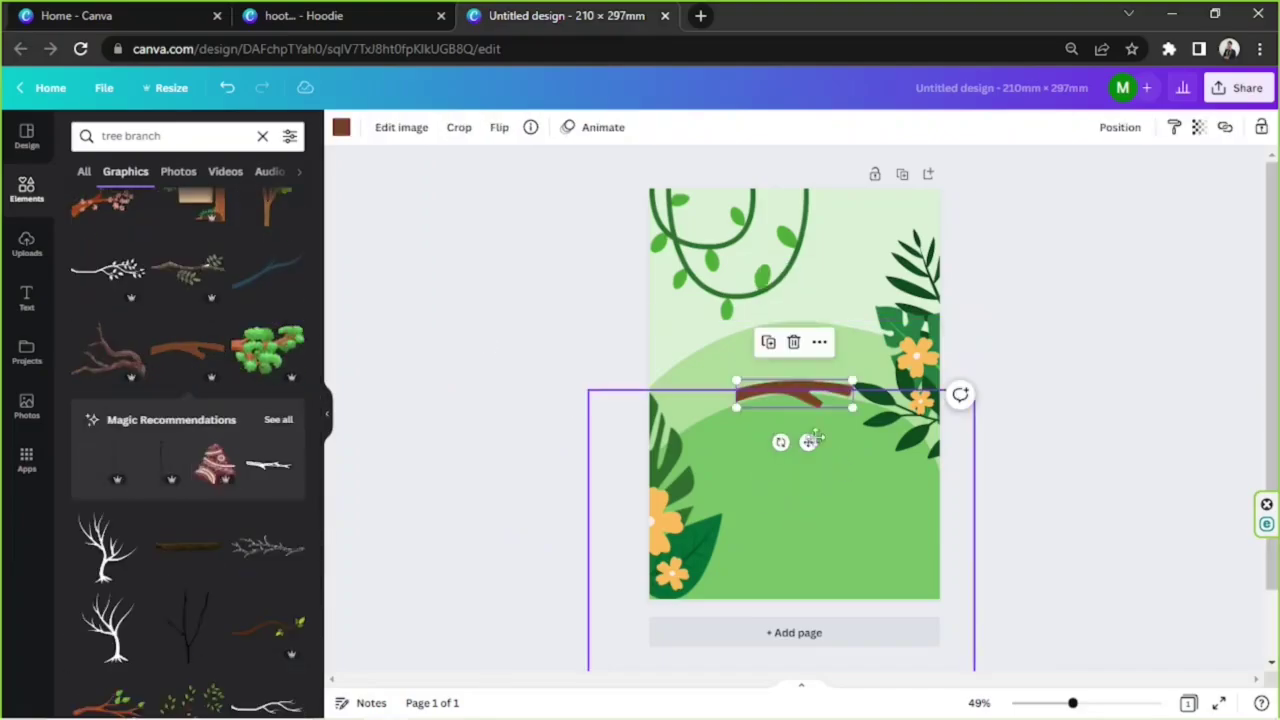
key("Delete")
scroll(212, 437, "down", 2)
scroll(210, 436, "down", 3)
left_click(78, 127)
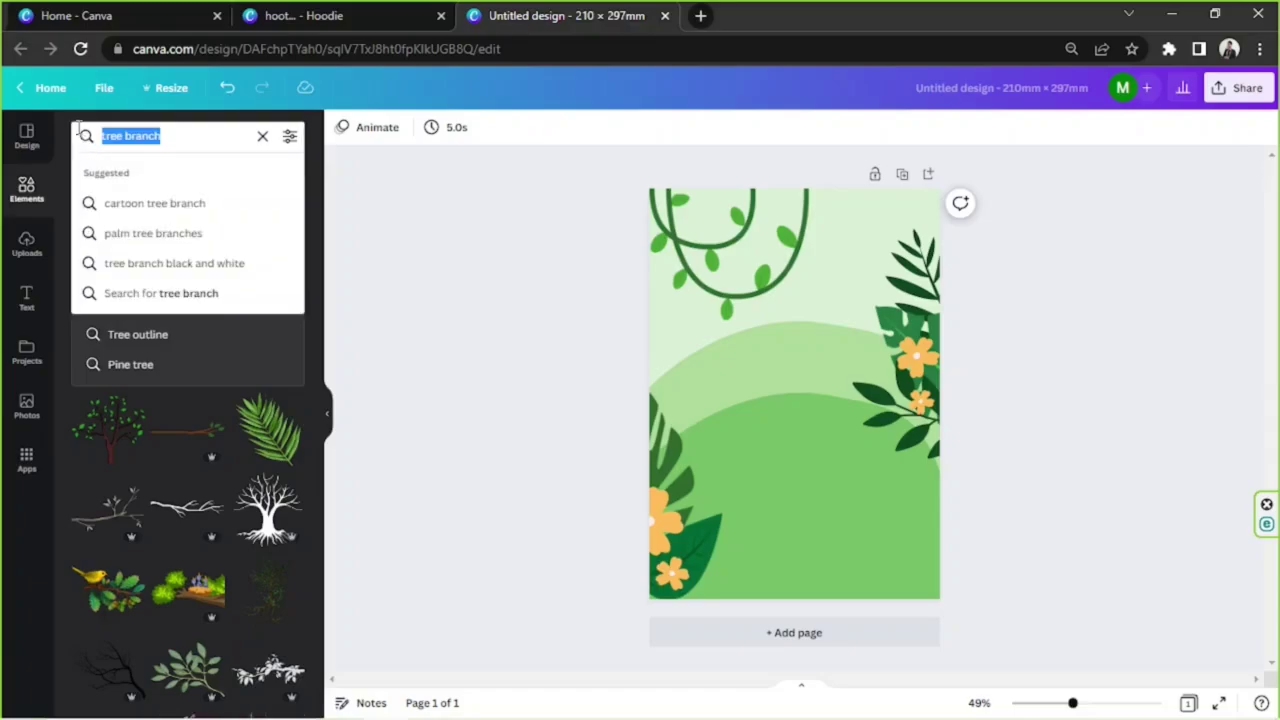
type("g")
left_click(402, 224)
scroll(183, 466, "down", 4)
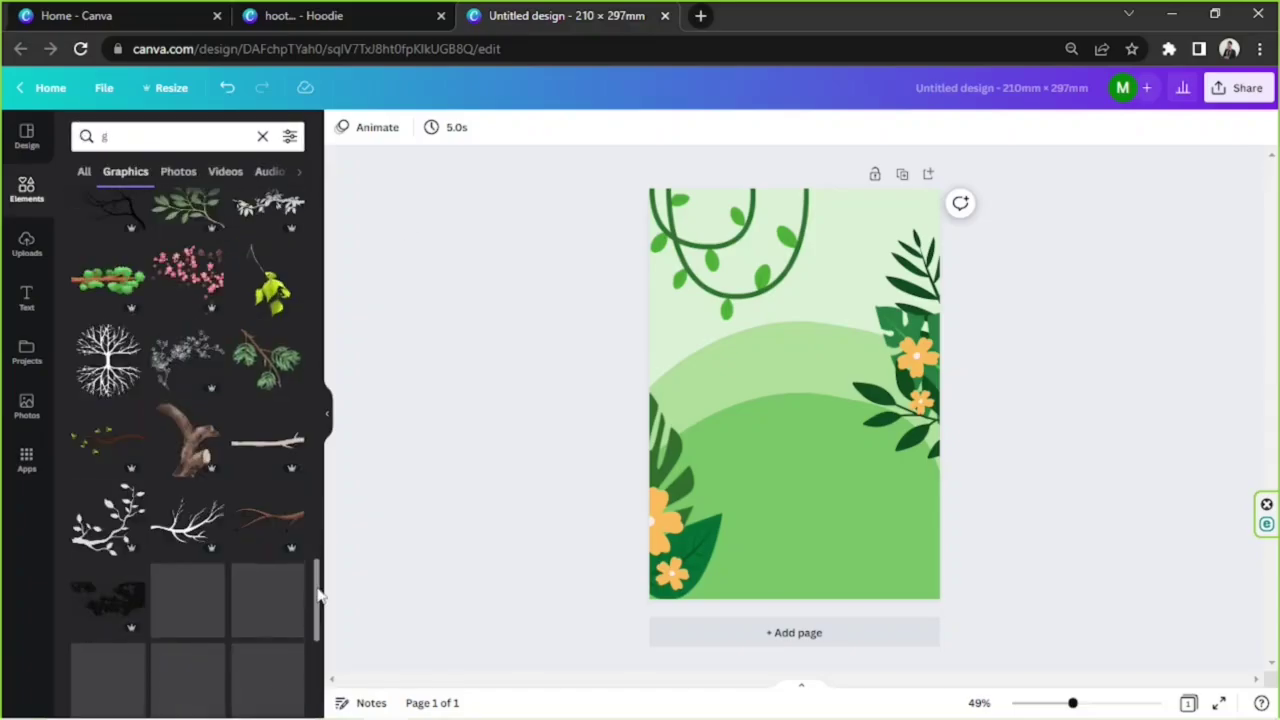
left_click(270, 516)
key("Delete")
Add the brown branch with green leaves, enlarge it, flip it to point left and rotate it about 19° over the lower hill
scroll(313, 510, "down", 3)
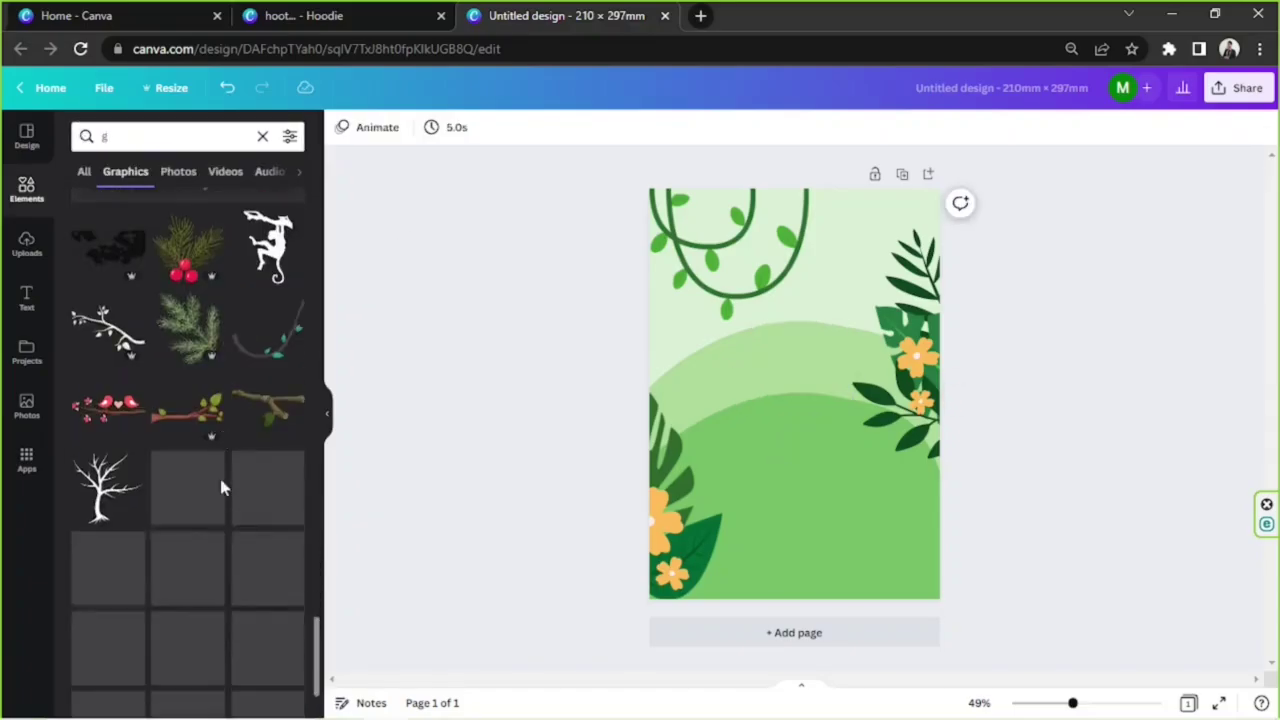
left_click(178, 412)
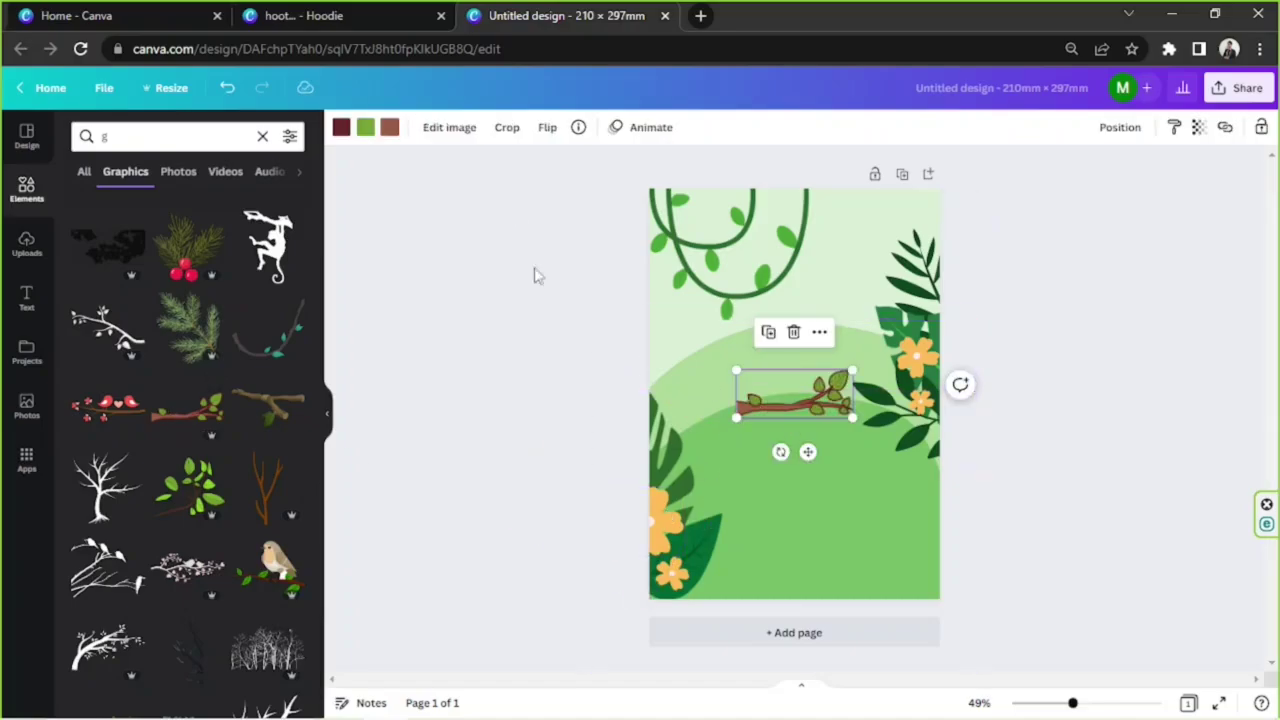
left_click_drag(737, 417, 832, 511)
left_click_drag(827, 598, 796, 605)
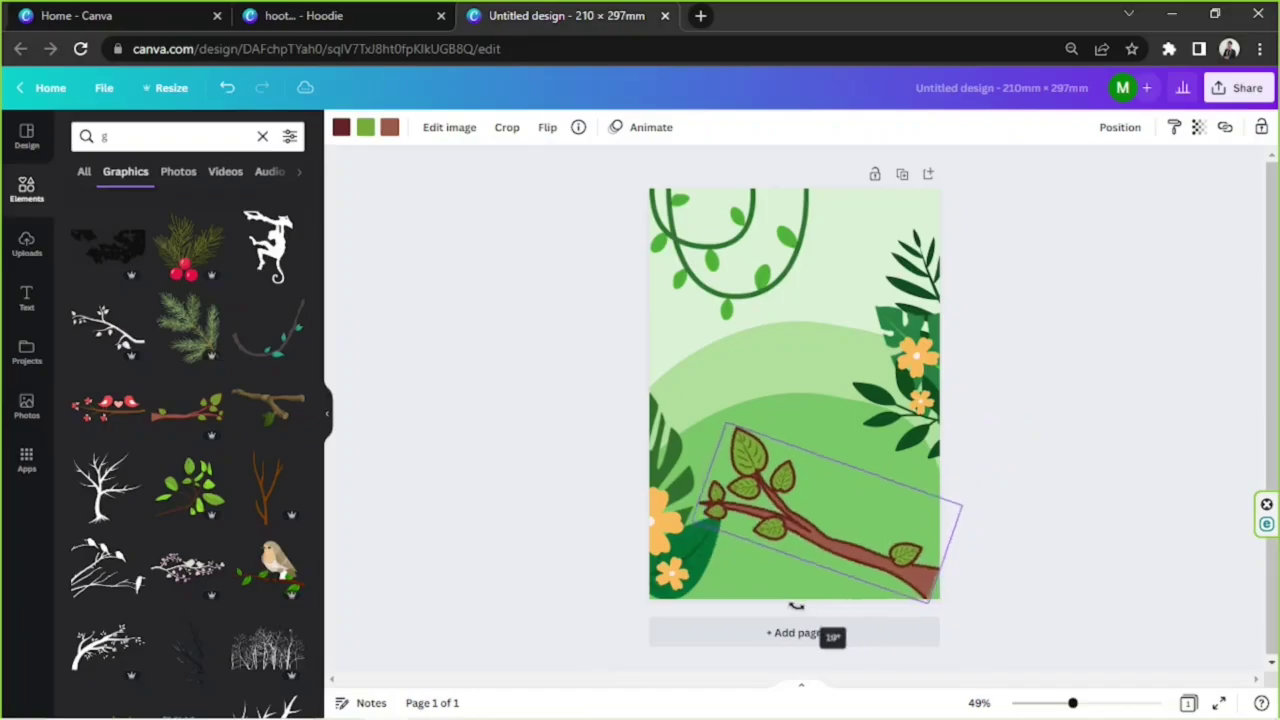
Recolor the branch with medium green outlines, dark green leaves and dark red-brown wood, then enlarge it and rotate it level
left_click(341, 127)
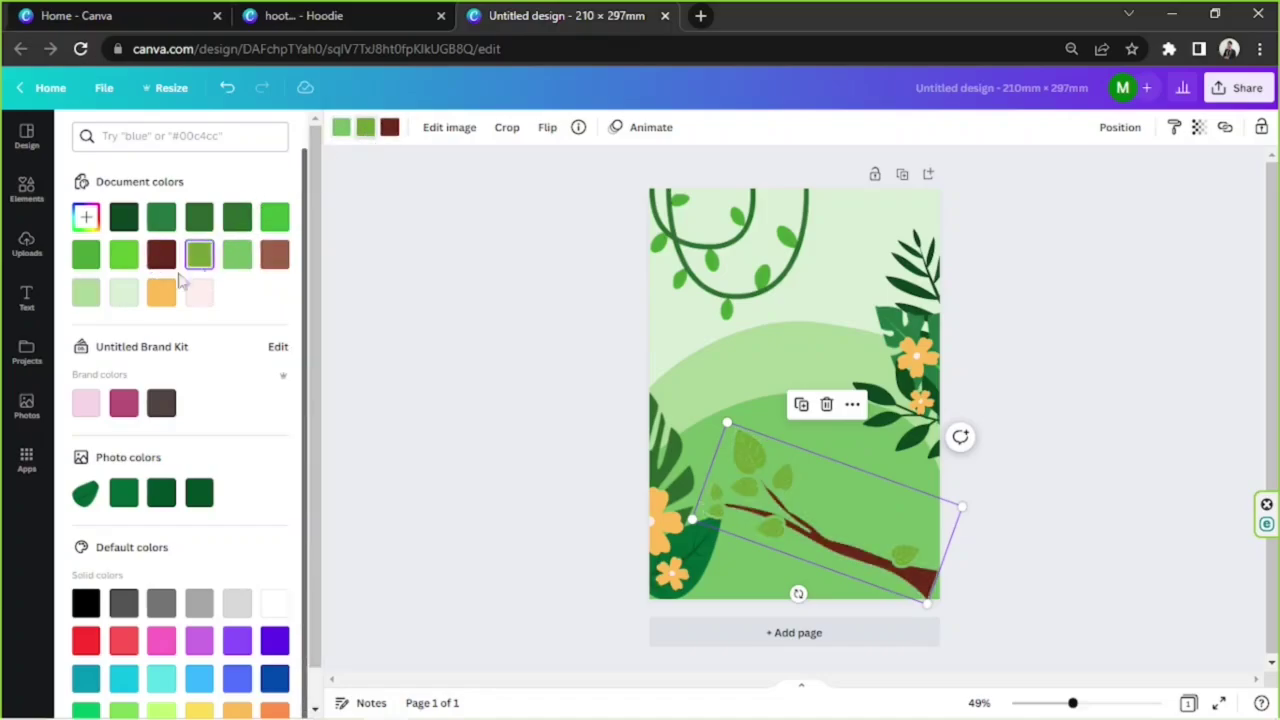
left_click_drag(831, 515, 899, 551)
left_click_drag(795, 458, 742, 410)
left_click_drag(836, 619, 871, 622)
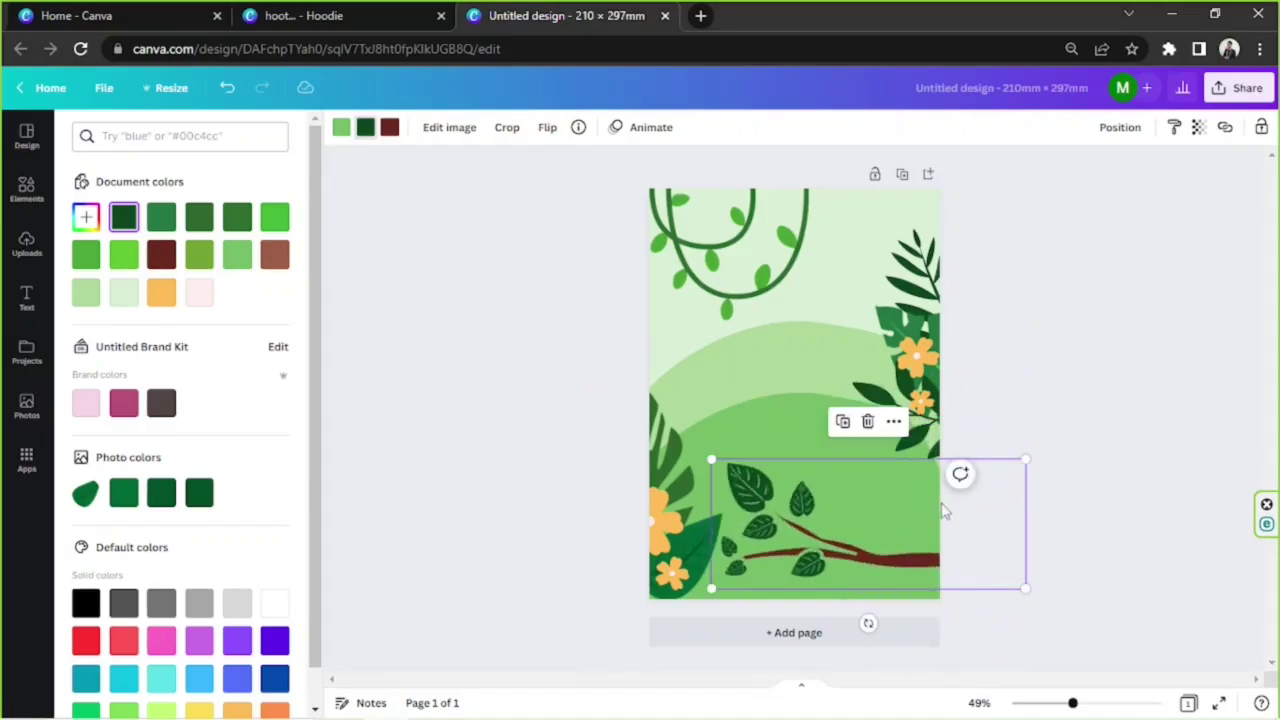
Tilt the branch and position it so its thick end runs off the page's right edge below the leaf cluster
left_click_drag(944, 512, 946, 461)
left_click_drag(872, 581, 845, 583)
left_click_drag(975, 520, 994, 551)
left_click(1044, 345)
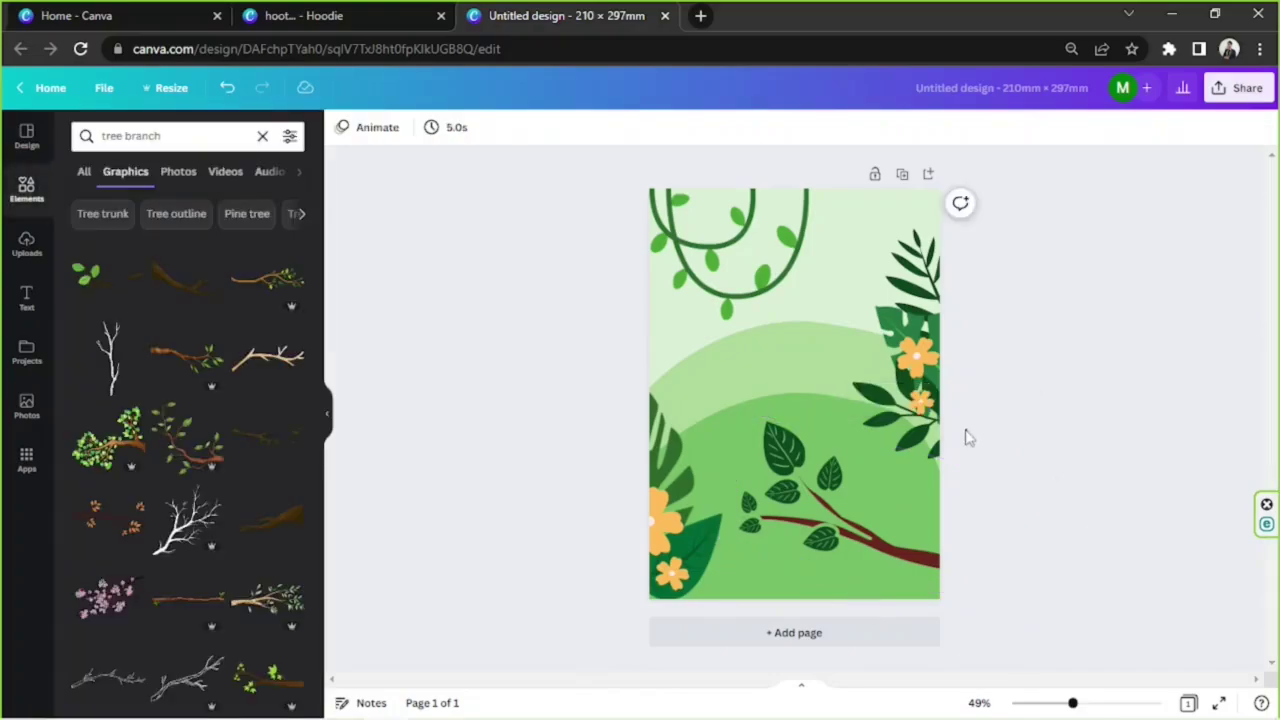
left_click_drag(930, 450, 902, 550)
left_click(1000, 358)
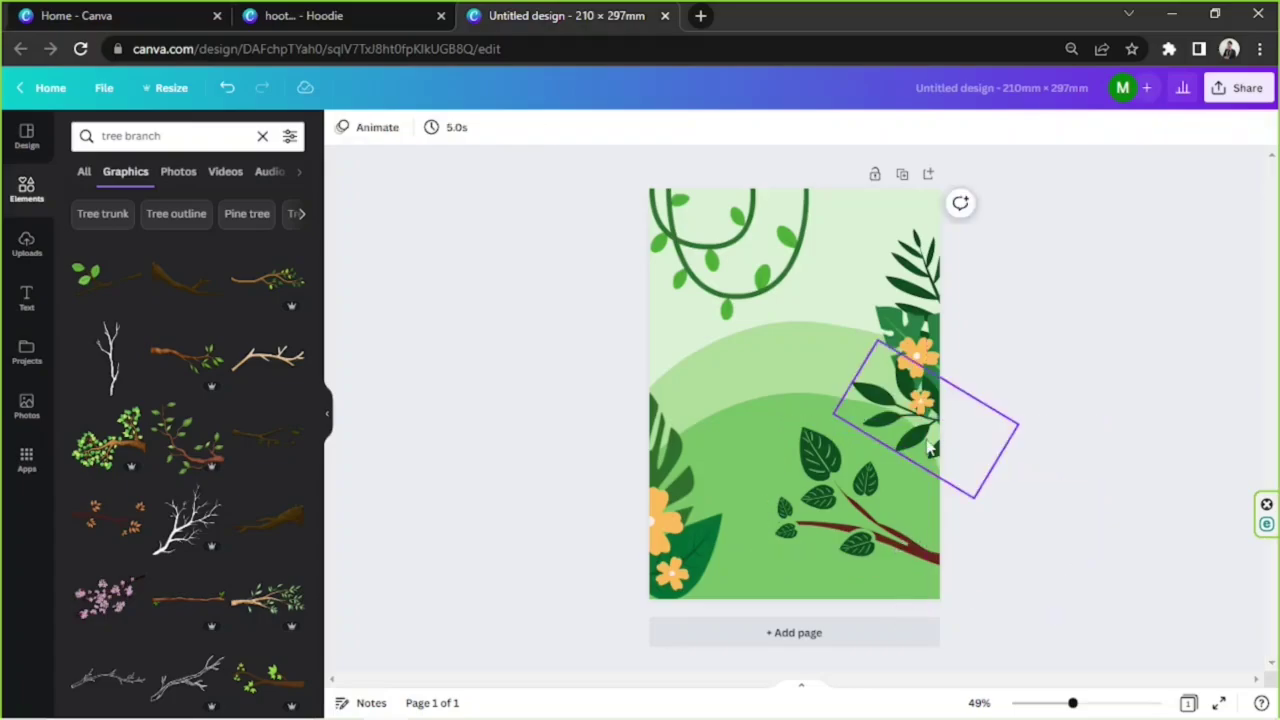
Move the dark leafy sprig to the page's lower-right corner and the tree branch to the upper-right corner
left_click_drag(928, 446, 892, 586)
left_click_drag(906, 534, 893, 537)
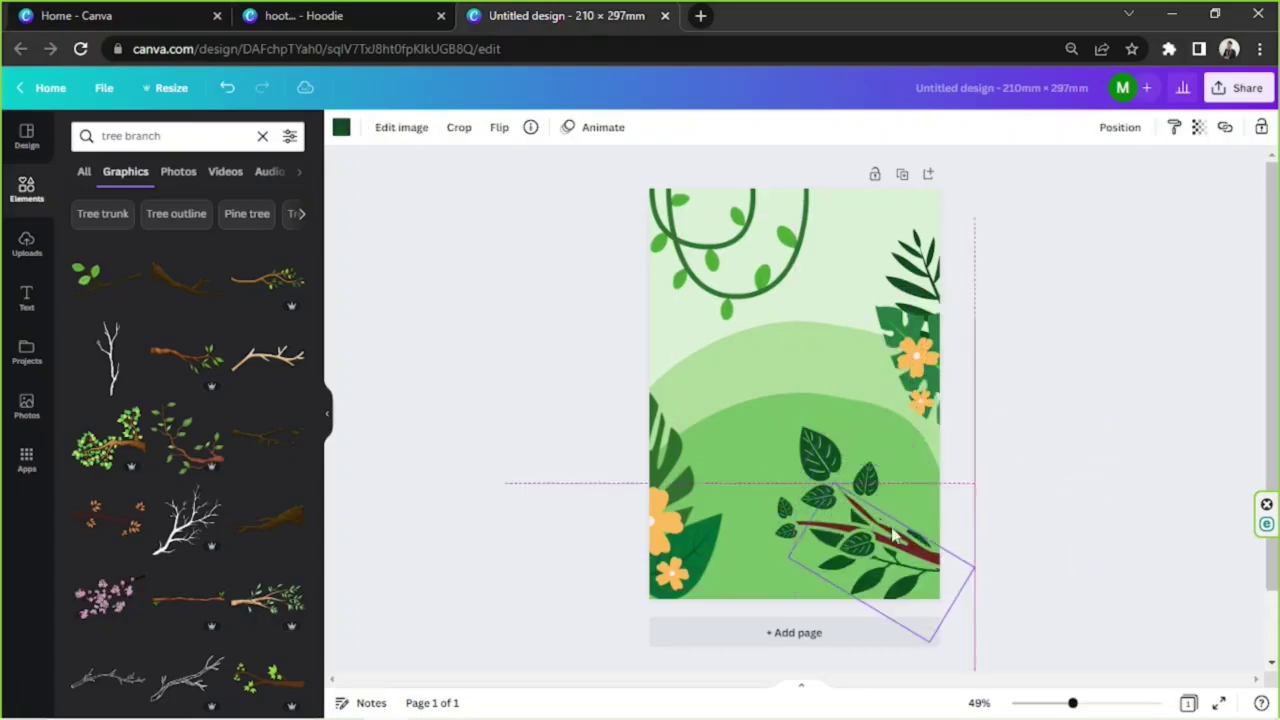
left_click_drag(828, 467, 813, 210)
Set the two right-edge flowers aside near the page's middle, and move the monstera leaf to the lower-right area, rotated to about -55°
left_click_drag(920, 400, 830, 406)
left_click_drag(917, 357, 833, 385)
left_click_drag(922, 386, 895, 520)
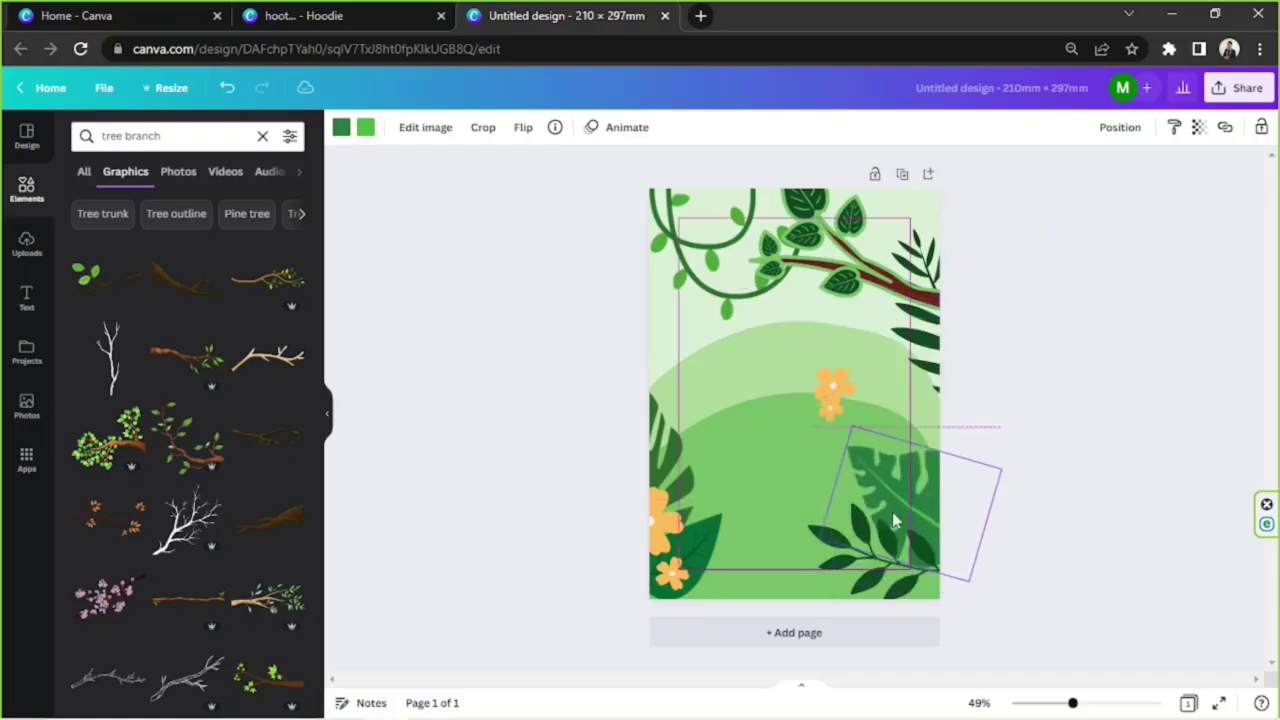
left_click_drag(1018, 534, 1003, 563)
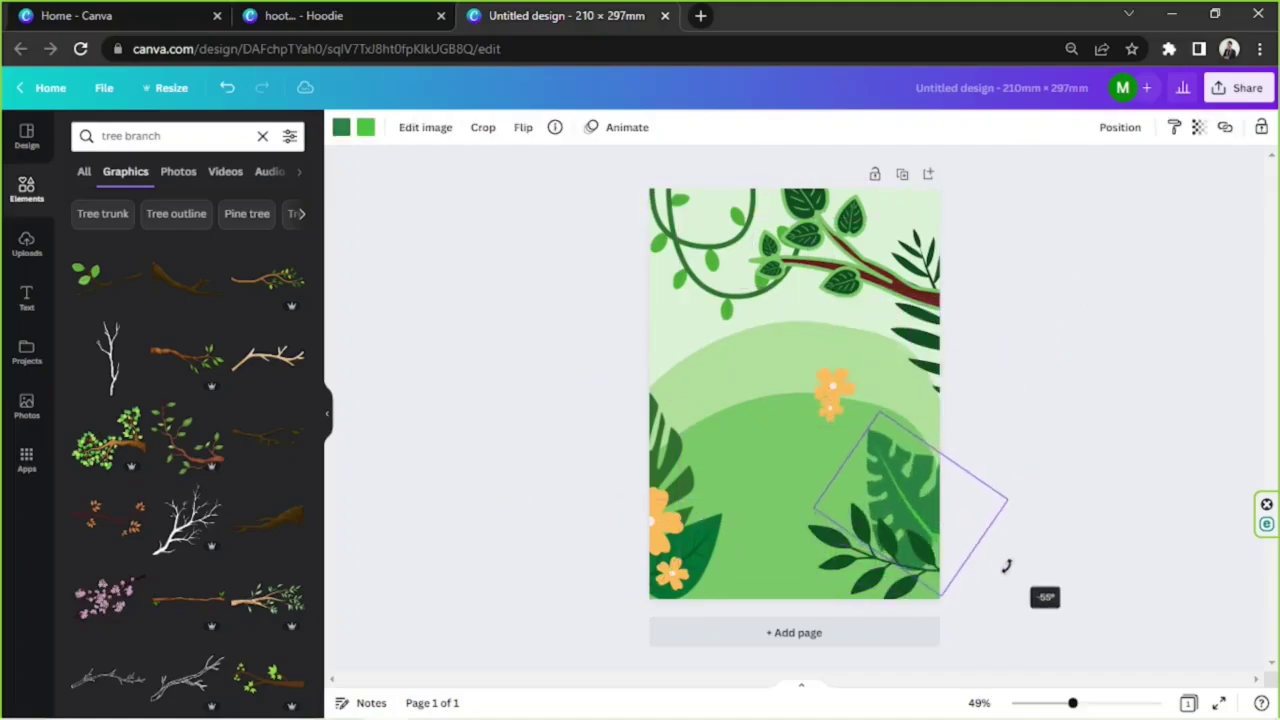
left_click_drag(951, 484, 939, 458)
Rotate the leafy sprig more upright over the monstera leaf in the lower-right corner, and move the fern-like leaf to the bottom edge beside them
left_click(917, 563)
left_click_drag(982, 616, 930, 666)
left_click_drag(895, 557, 919, 573)
left_click_drag(894, 477, 928, 549)
left_click_drag(915, 340, 805, 652)
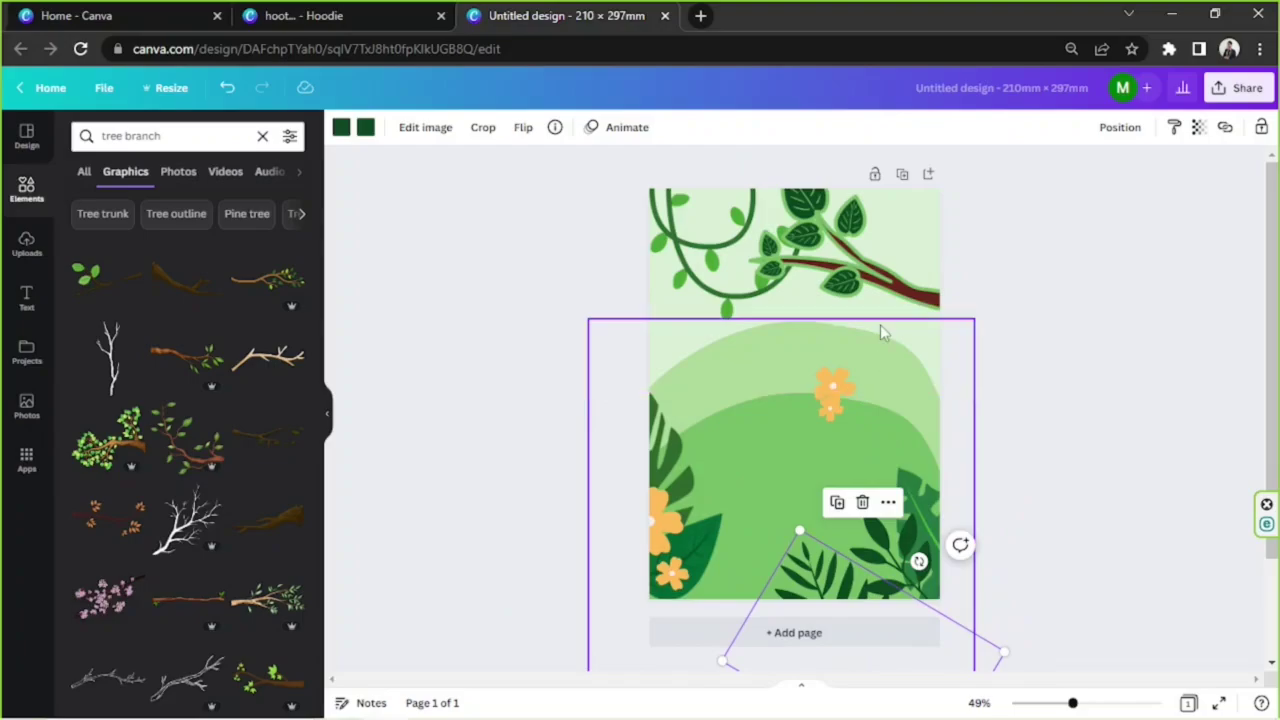
Arrange the two loose orange flowers over the lower-right leaves, and shift the tree branch slightly down and to the right
left_click_drag(884, 284, 912, 310)
left_click_drag(832, 412, 922, 582)
left_click_drag(834, 392, 887, 612)
left_click(963, 418)
Recolor the tree branch's outline the background's light green, and adjust its tilt and position in the page's upper-right corner
mouse_move(876, 293)
left_mouse_down()
mouse_move(899, 343)
mouse_move(898, 301)
left_mouse_up()
left_click(341, 127)
left_click(280, 256)
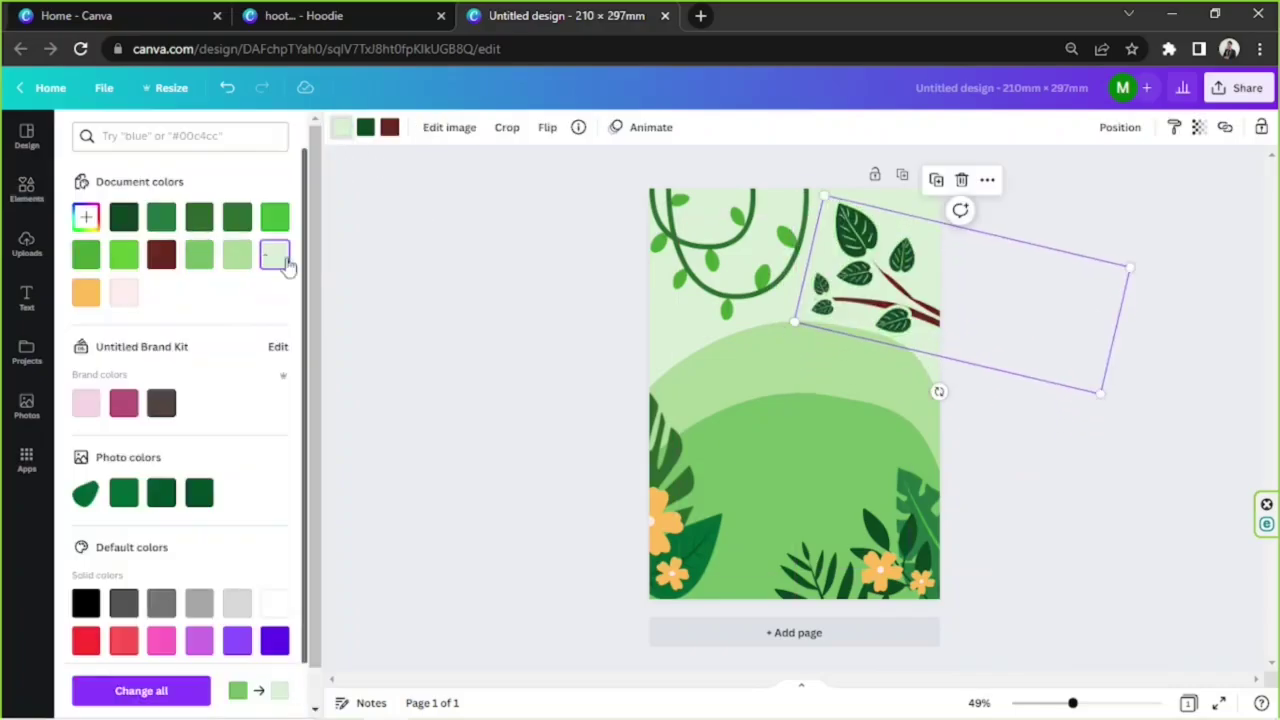
left_click(1017, 471)
left_click(932, 287)
mouse_move(938, 391)
left_mouse_down()
mouse_move(909, 391)
mouse_move(925, 388)
left_mouse_up()
left_click_drag(1006, 326, 997, 340)
left_click(1078, 238)
Search the graphics for "grass" and look through the results for a suitable graphic
triple_click(195, 136)
type("grass")
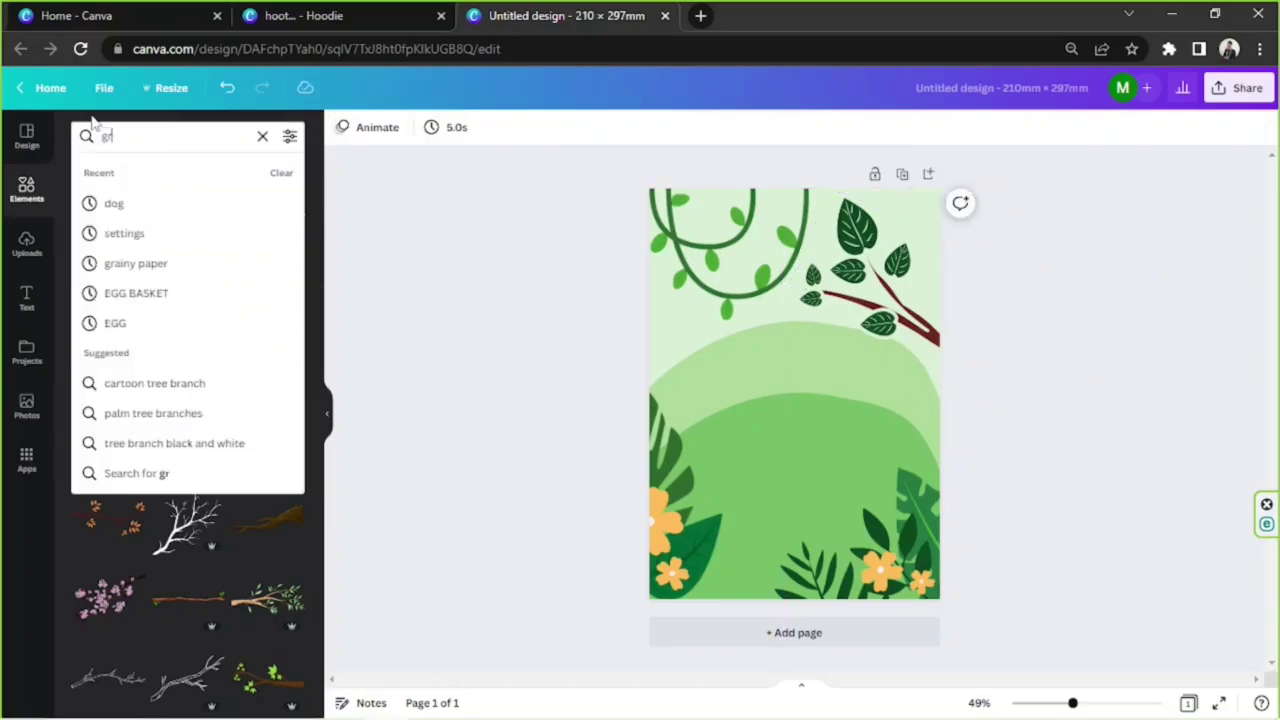
key("Return")
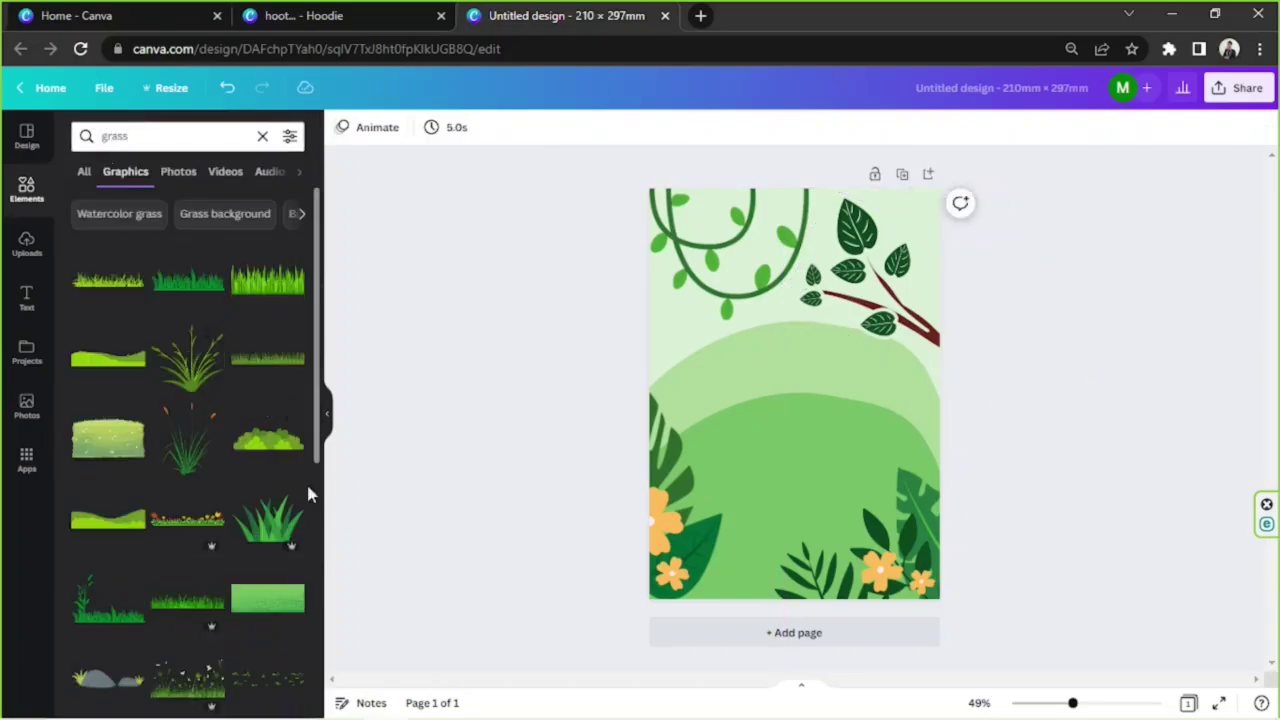
scroll(250, 405, "down", 10)
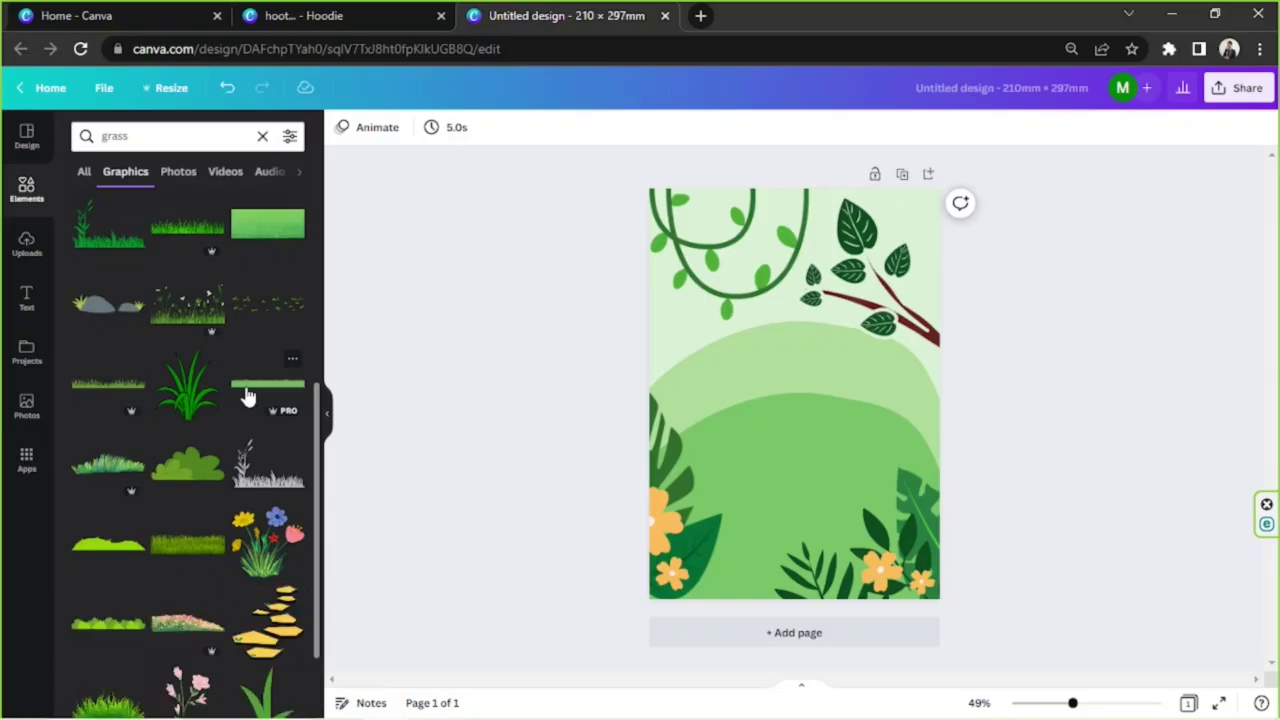
left_click_drag(733, 497, 936, 549)
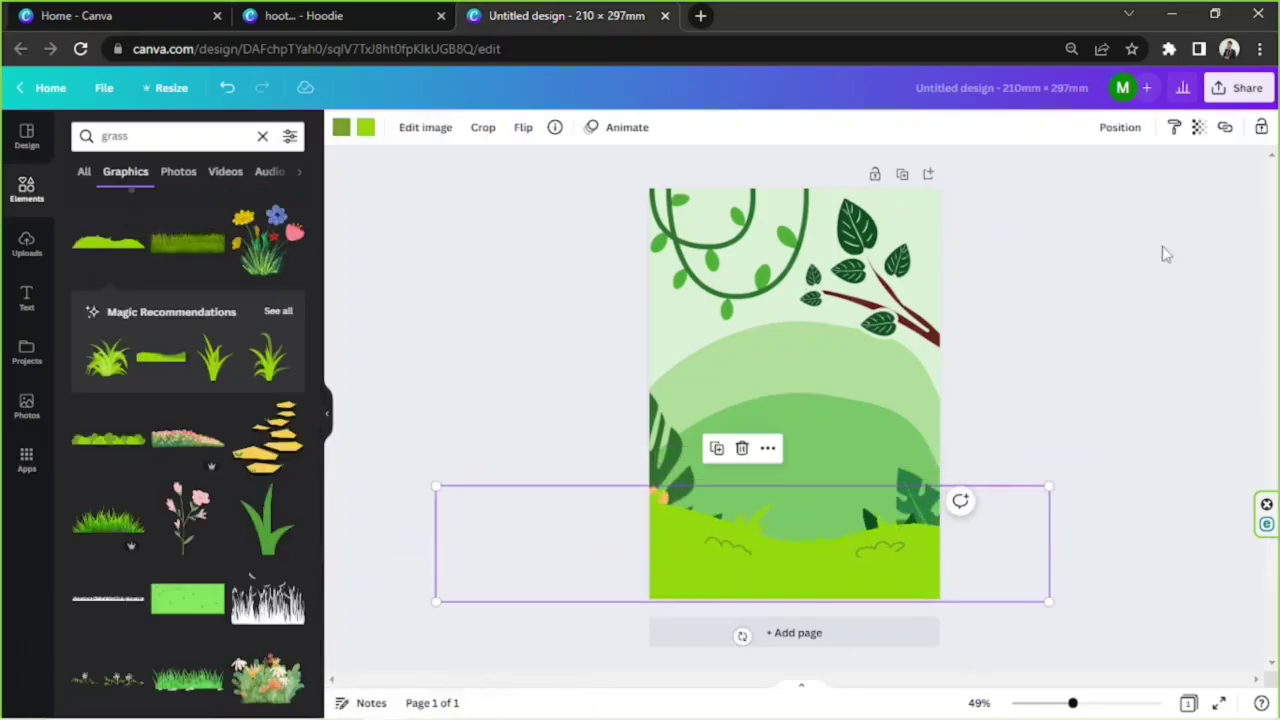
left_click(1120, 127)
left_click(1058, 196)
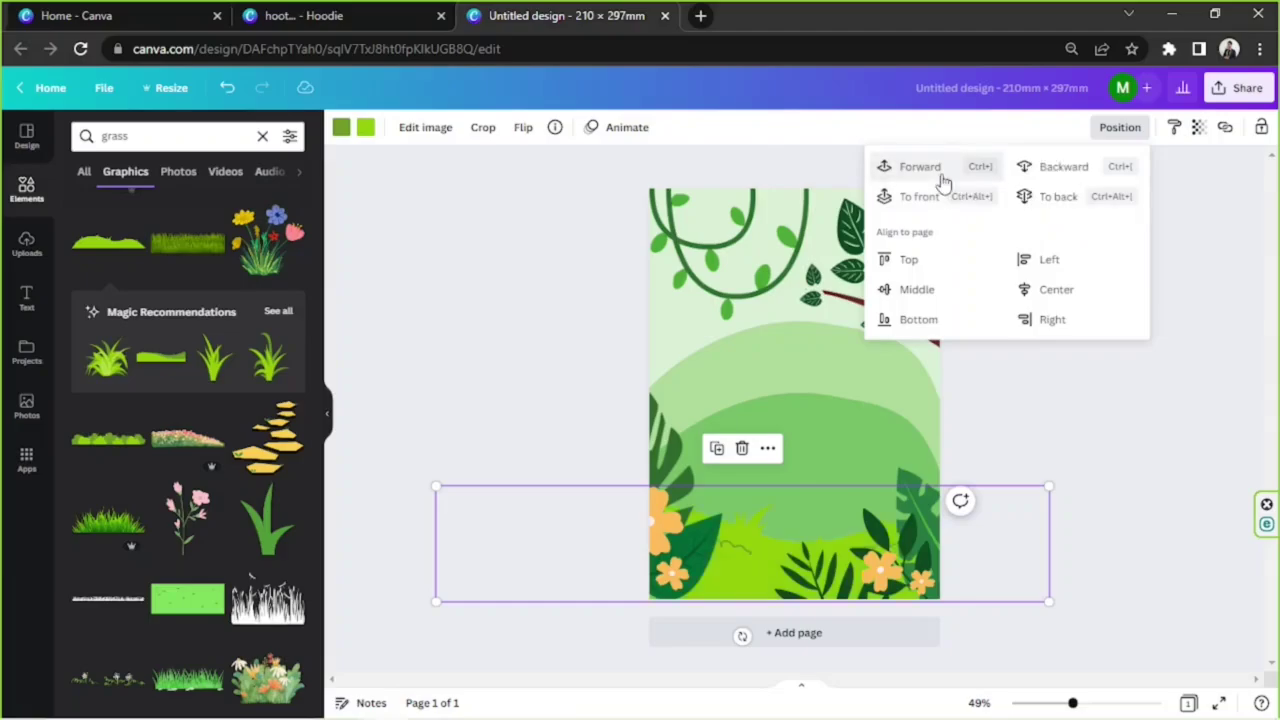
left_click(1217, 408)
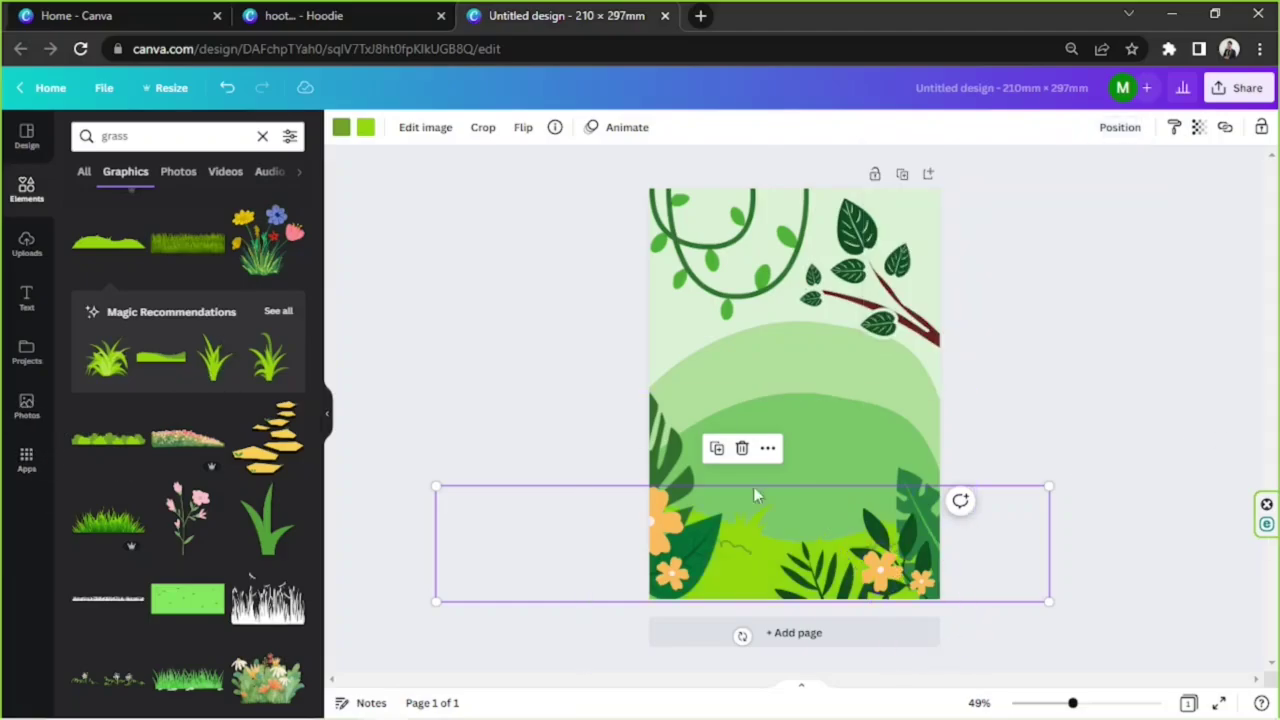
left_click(742, 448)
Add the rounded green bush graphic, enlarge it, and place two copies side by side along the page's bottom edge
scroll(200, 450, "up", 3)
left_click(187, 443)
left_click_drag(791, 395, 782, 607)
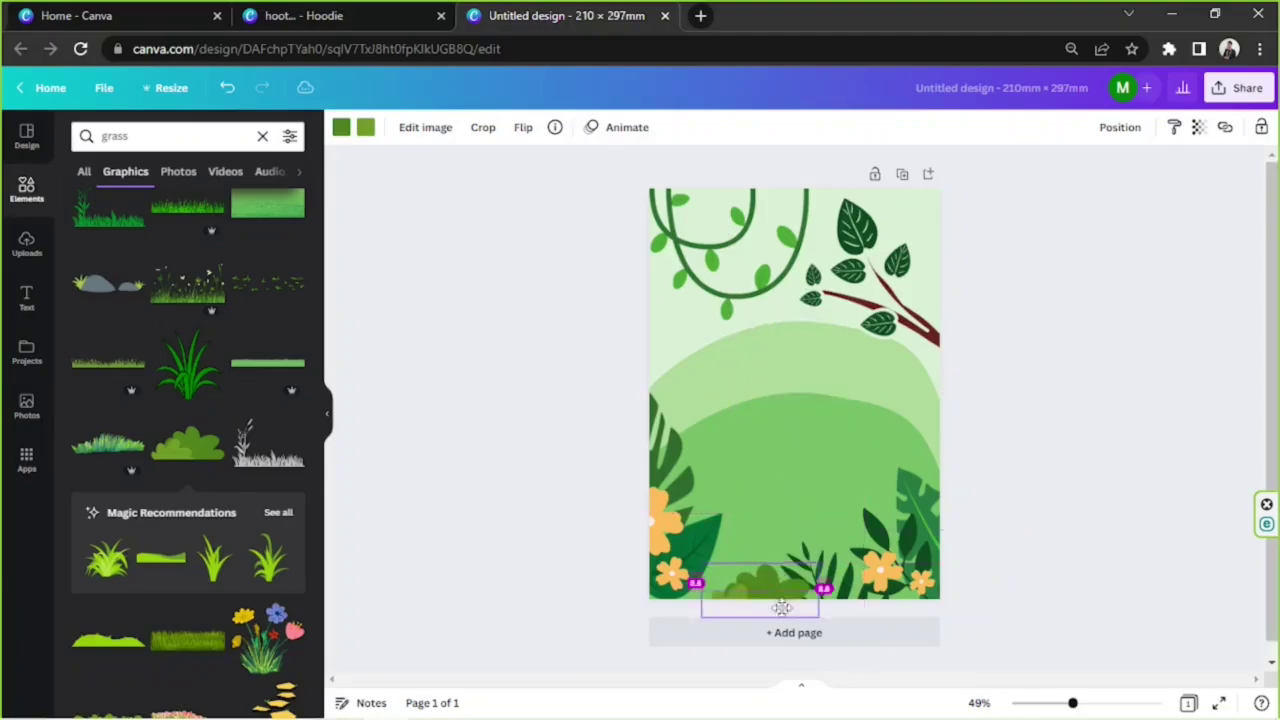
left_click_drag(779, 557, 840, 531)
mouse_move(745, 588)
left_mouse_down()
mouse_move(757, 526)
mouse_move(845, 590)
mouse_move(849, 578)
mouse_move(717, 580)
mouse_move(723, 564)
mouse_move(760, 568)
left_mouse_up()
key("ctrl+d")
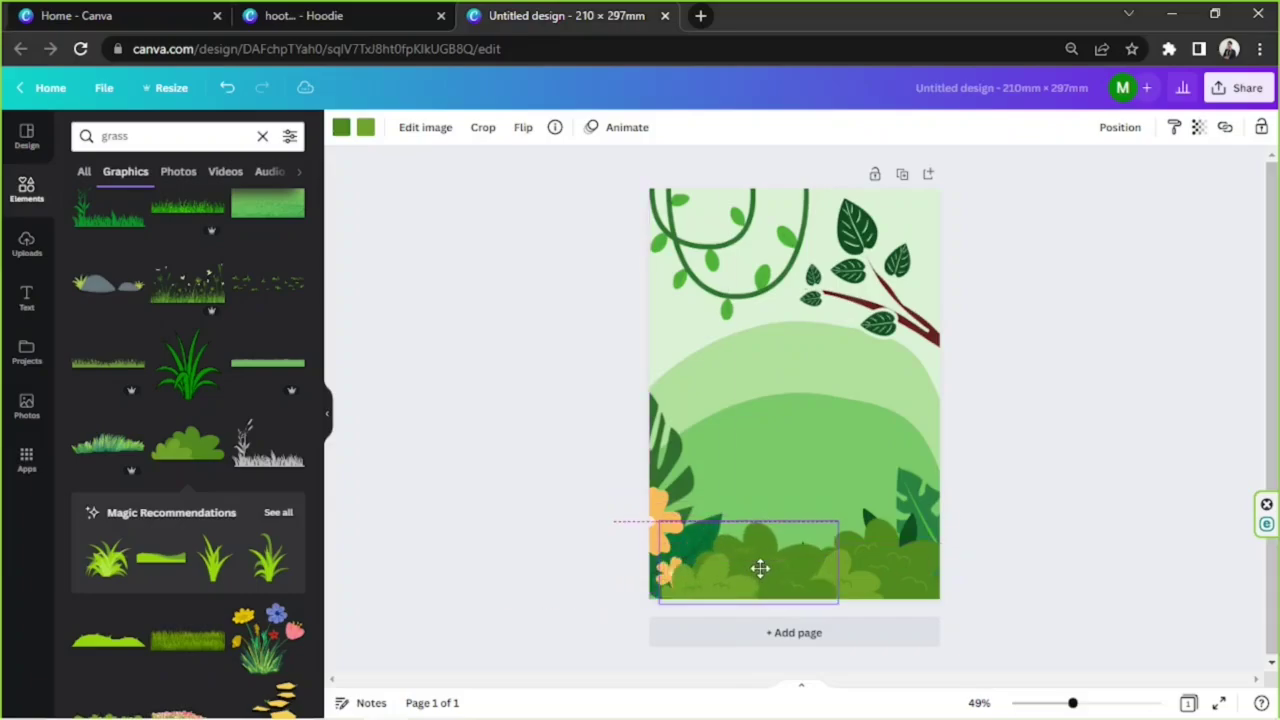
Send both bushes behind the leaves and orange flowers at the bottom of the page
left_click(1118, 128)
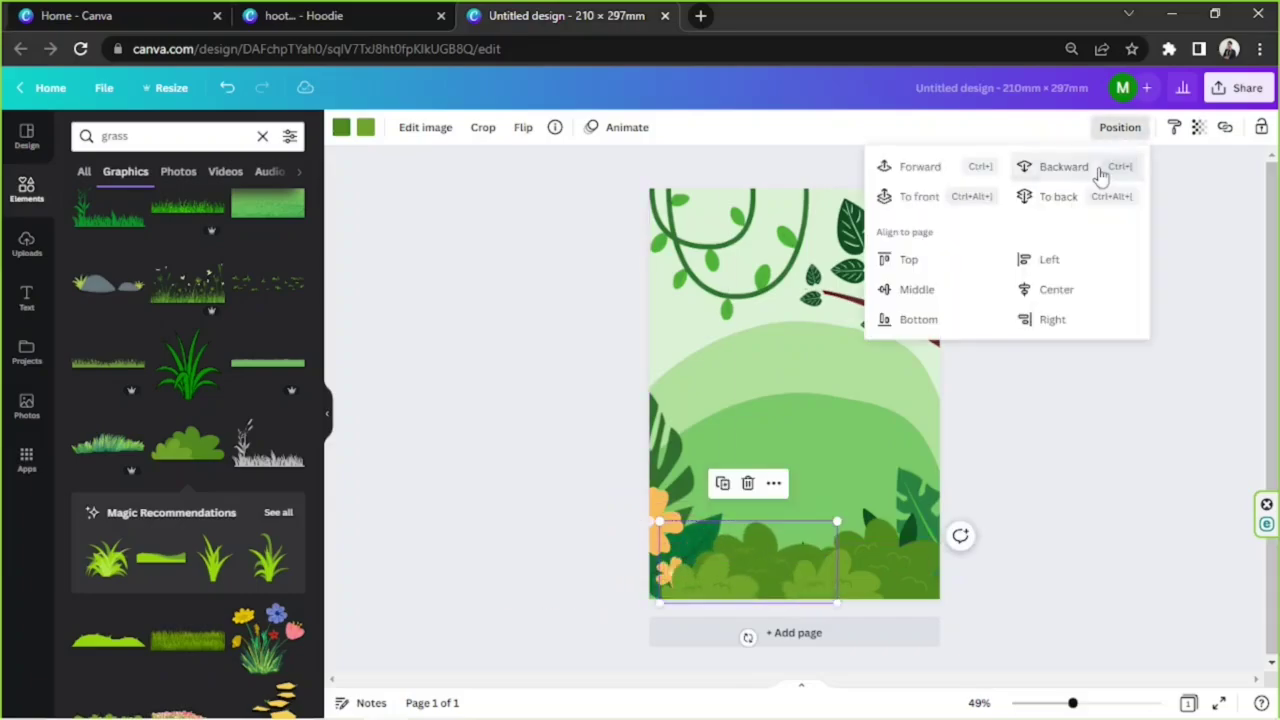
left_click(910, 546)
left_click(1118, 133)
left_click(1057, 196)
left_click(1137, 566)
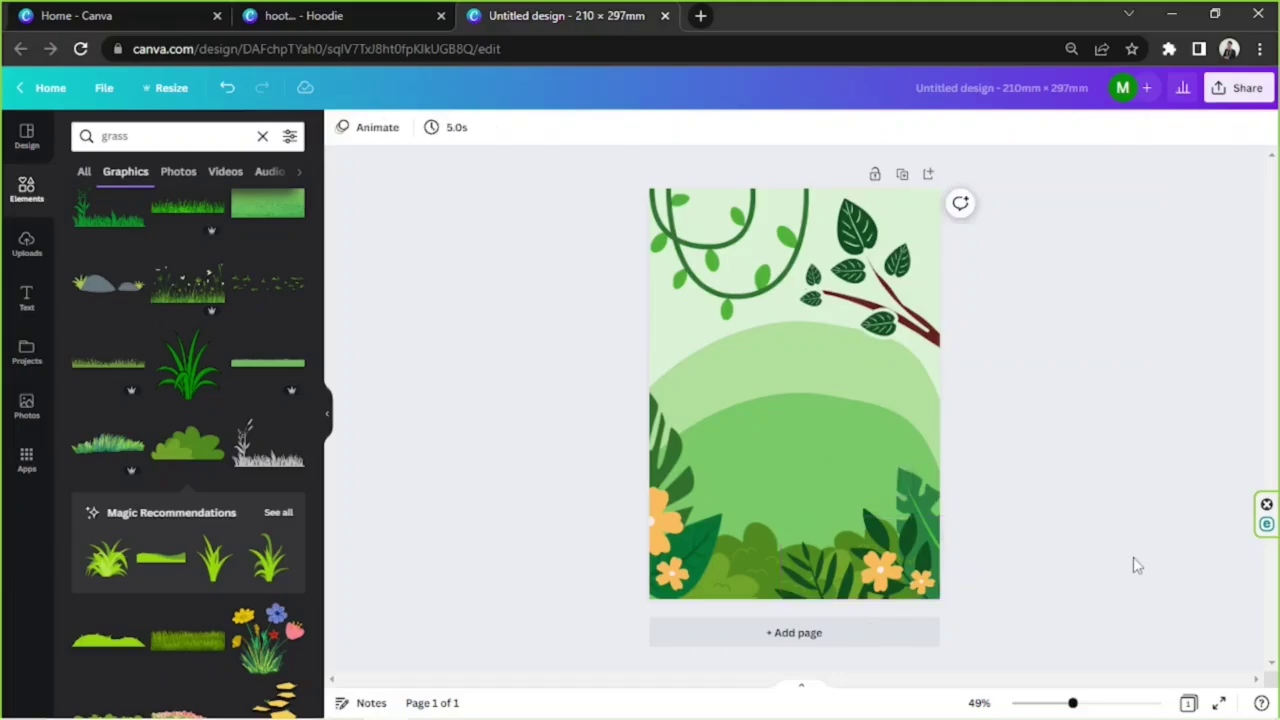
Search the graphics for "butterfly" and look through the results for one that suits the jungle scene
left_click(120, 136)
key("BackSpace")
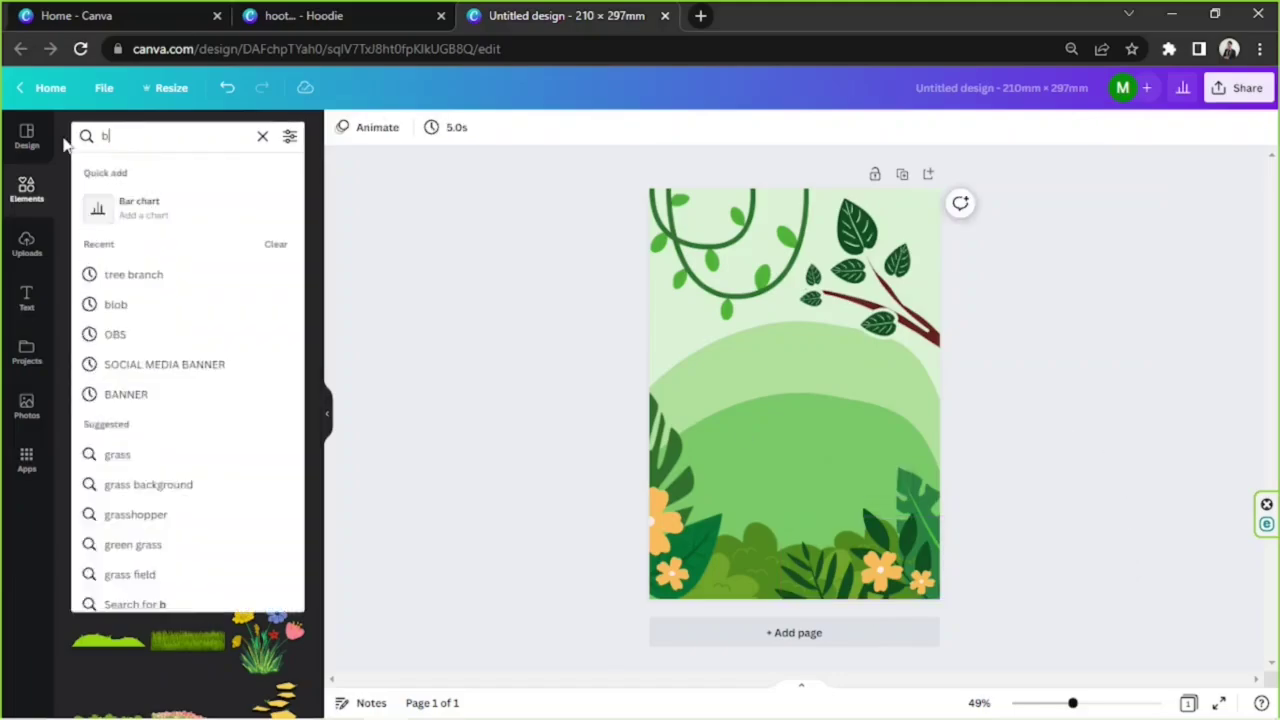
type("butterfly")
key("Return")
scroll(240, 325, "down", 5)
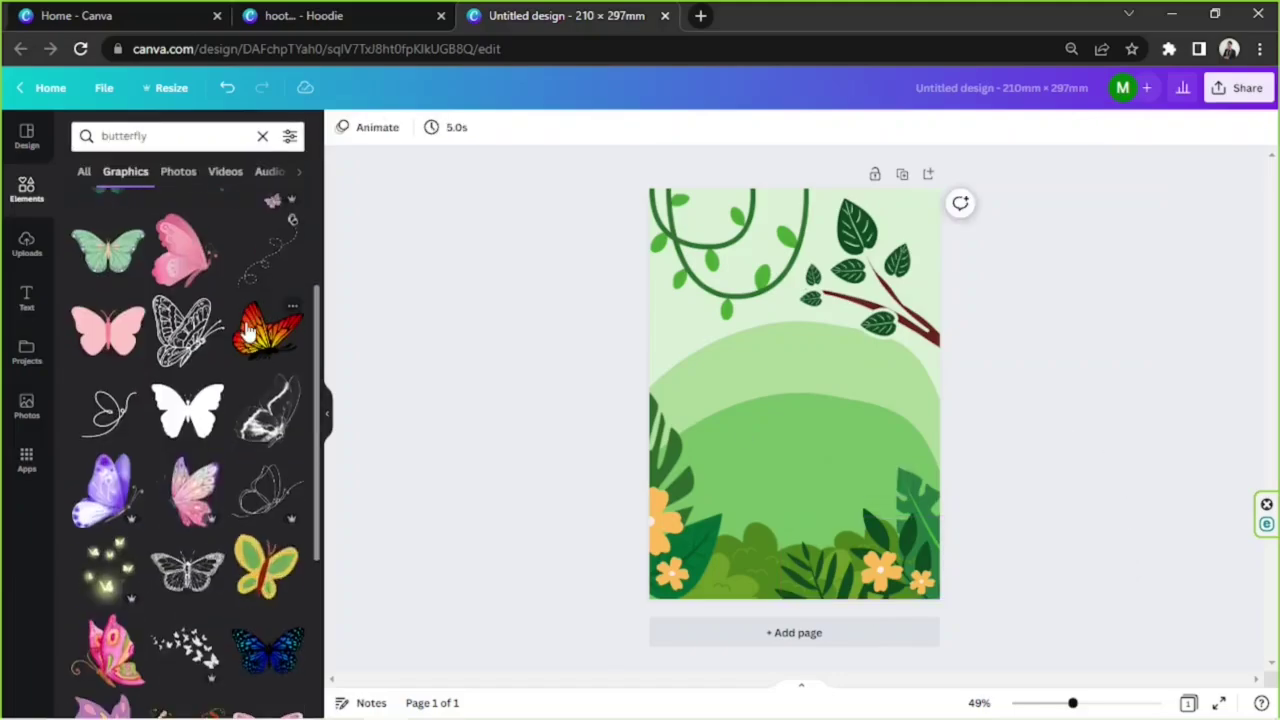
scroll(248, 330, "down", 10)
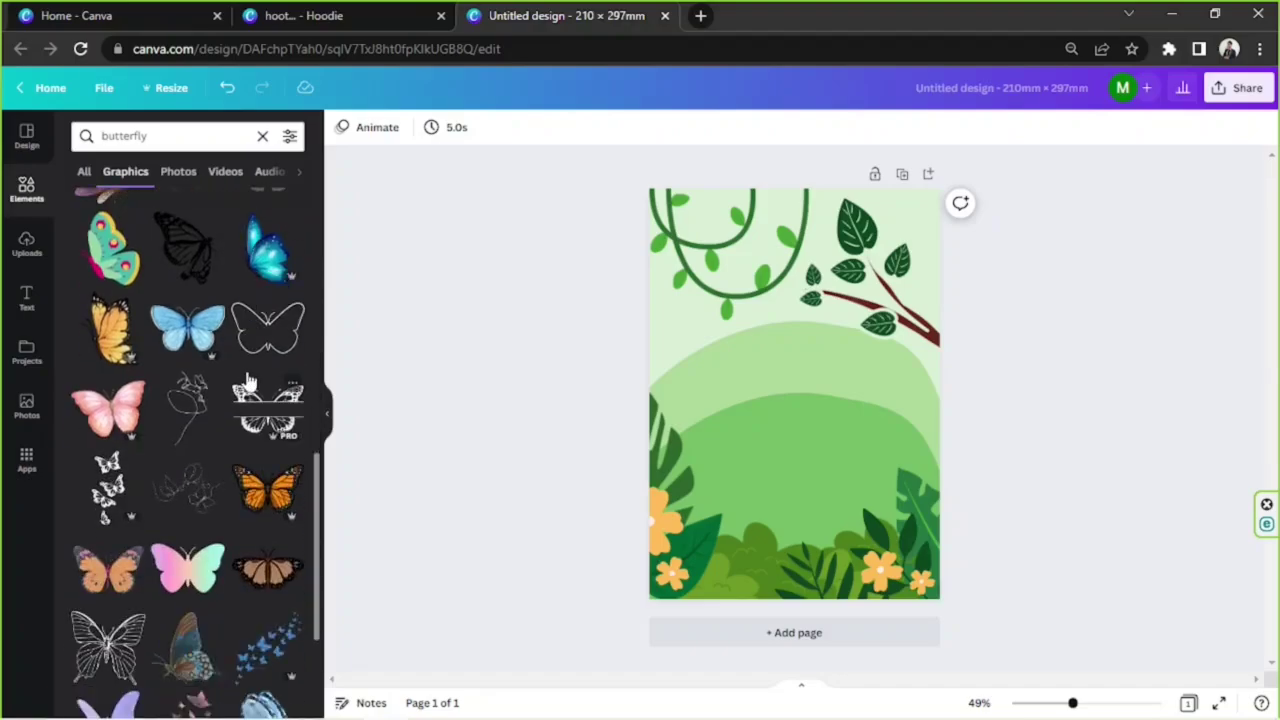
scroll(257, 372, "down", 8)
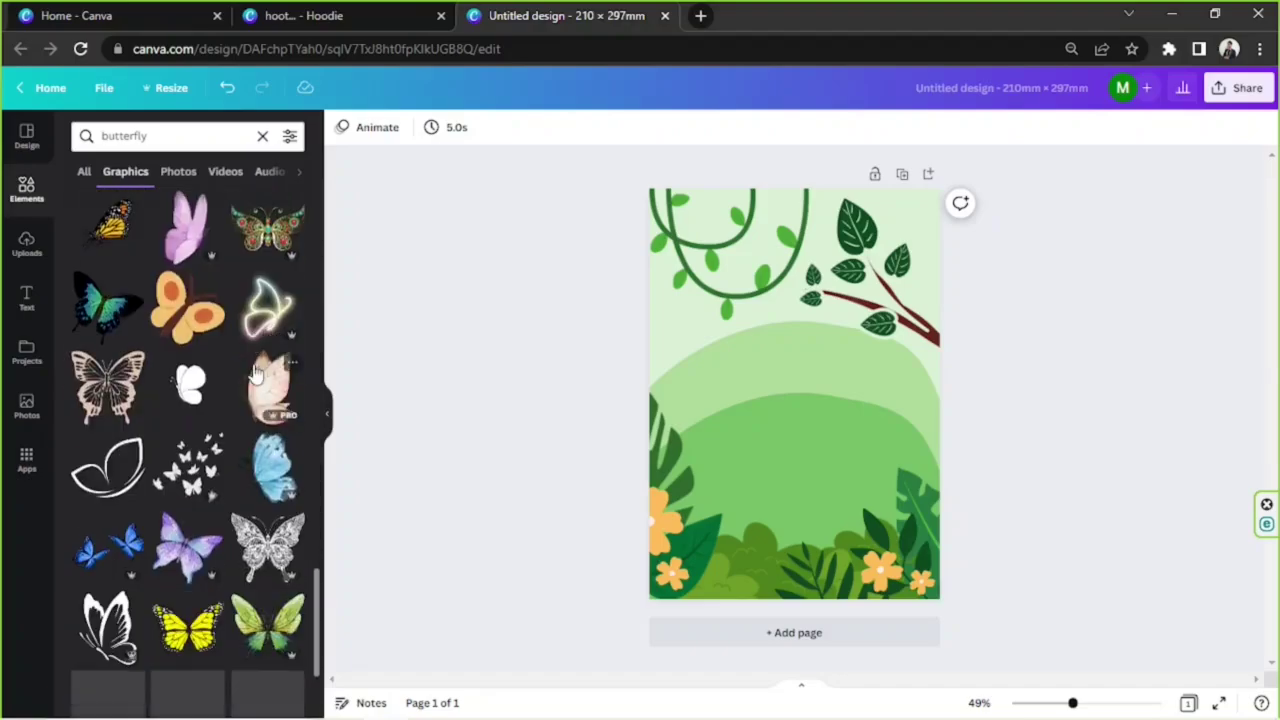
scroll(255, 375, "down", 12)
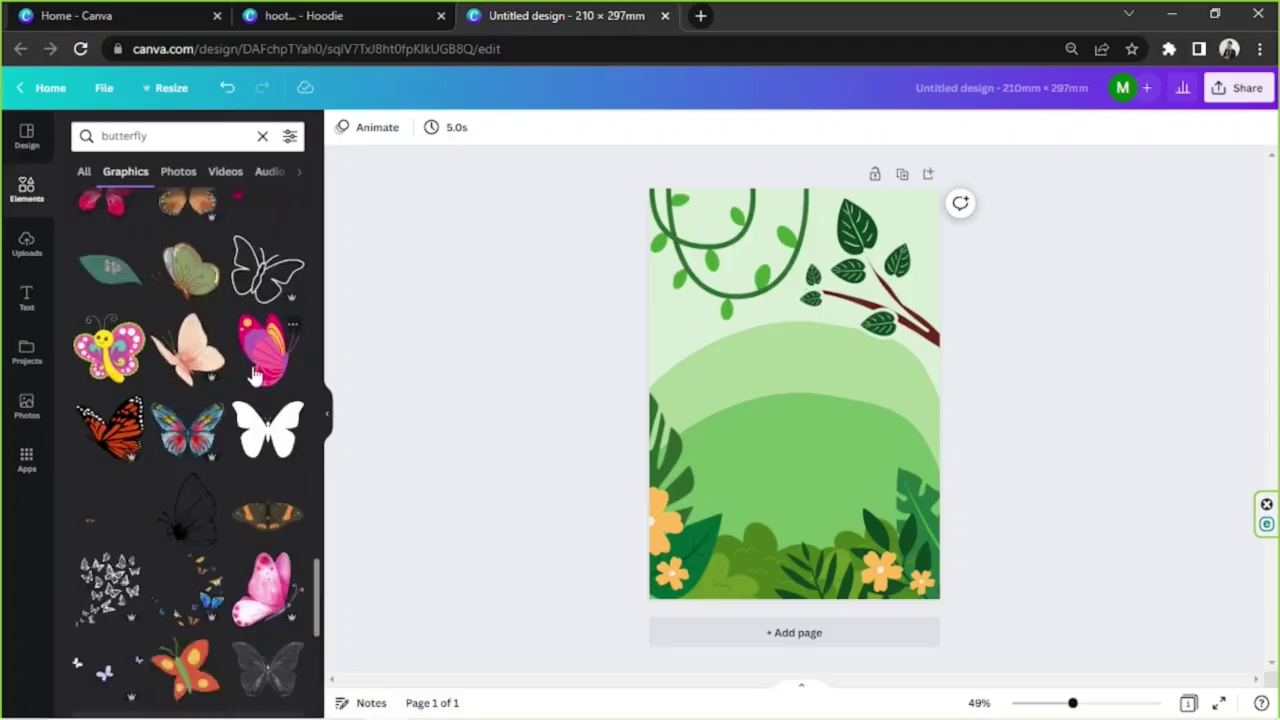
scroll(252, 362, "down", 10)
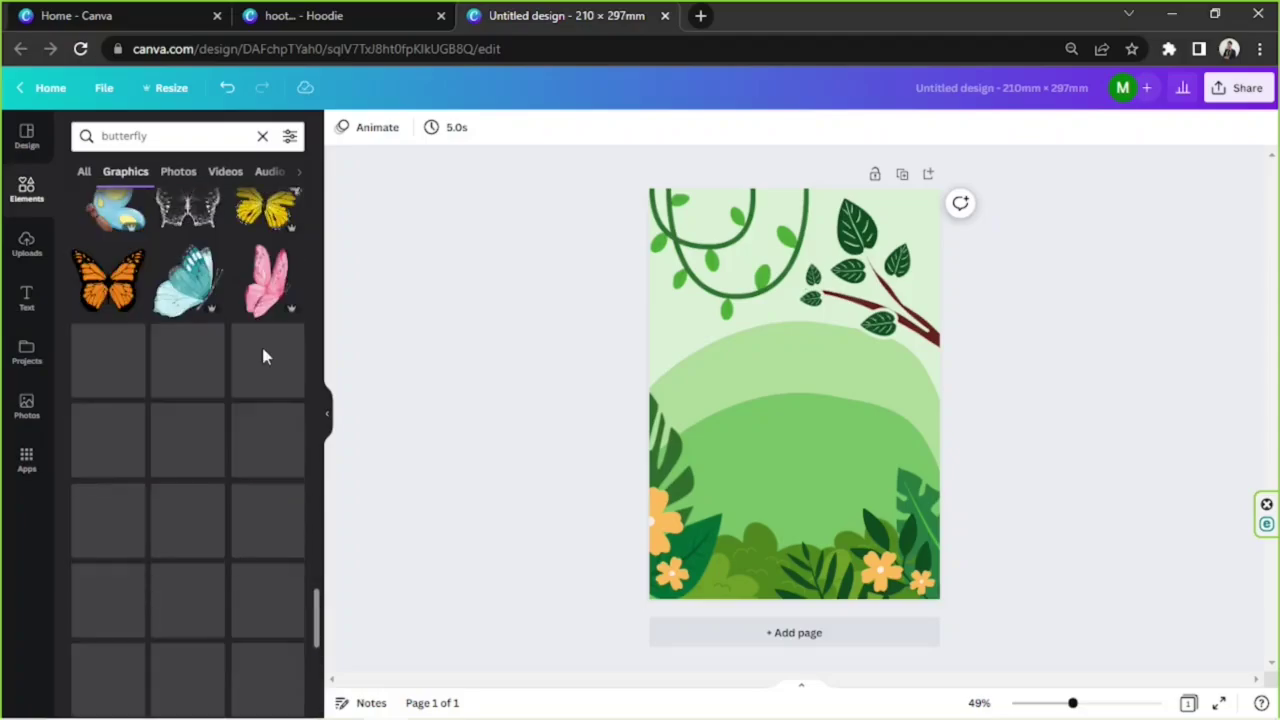
scroll(258, 355, "down", 10)
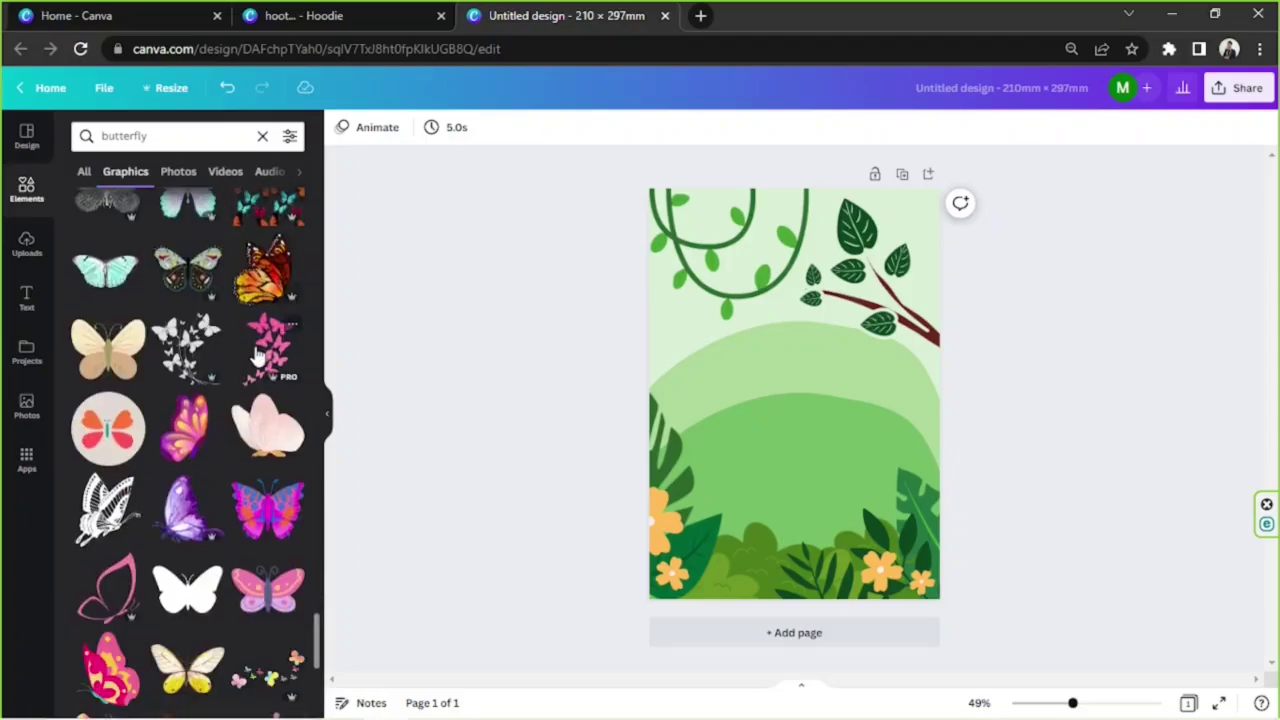
scroll(258, 352, "down", 10)
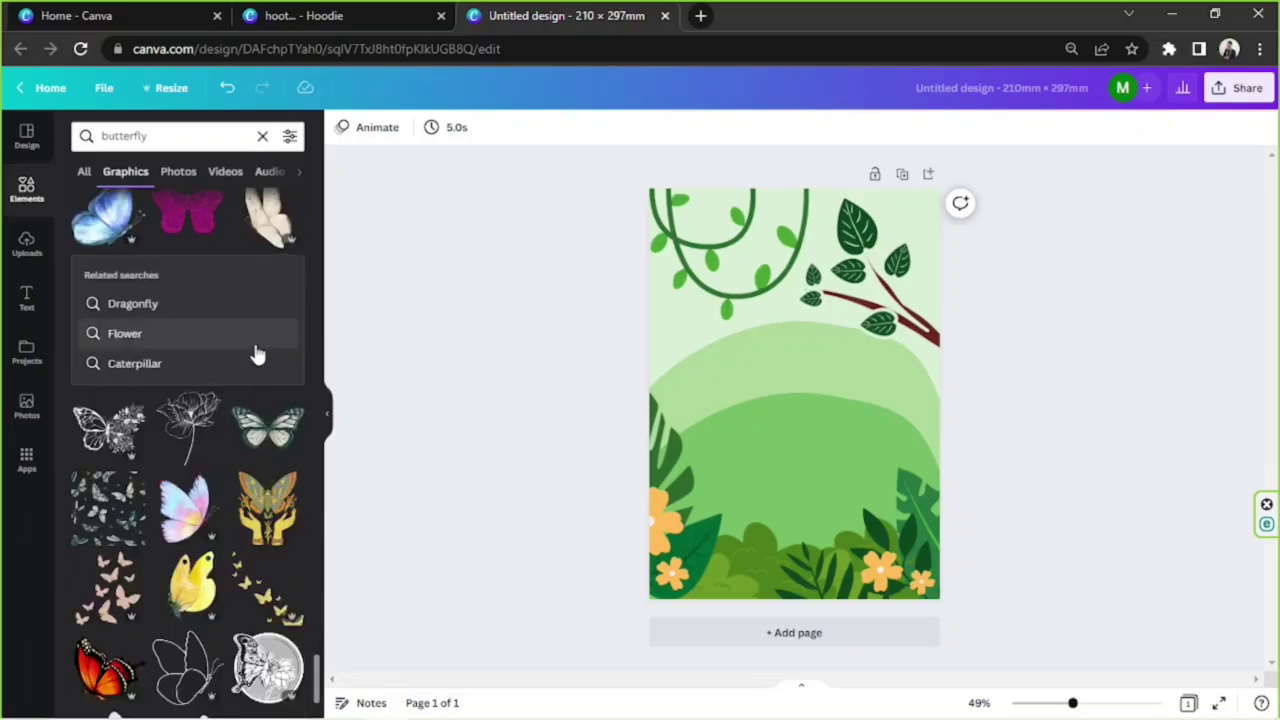
scroll(258, 352, "down", 10)
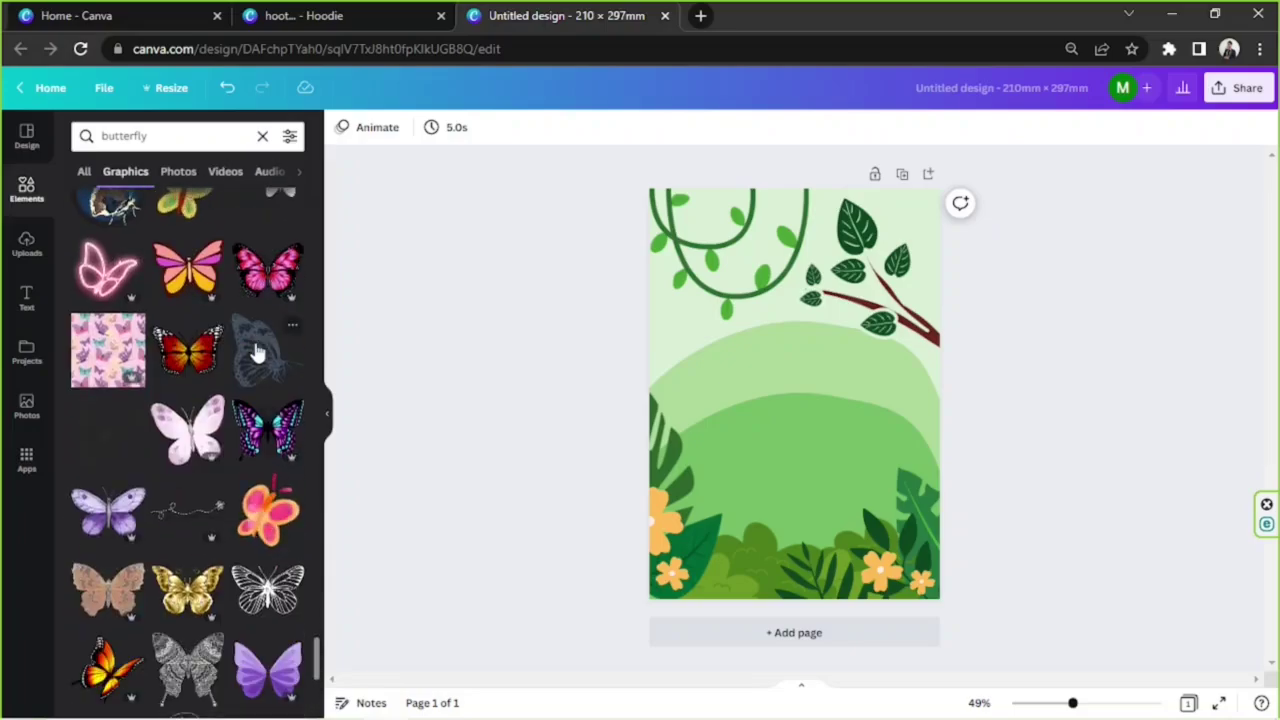
scroll(258, 352, "down", 10)
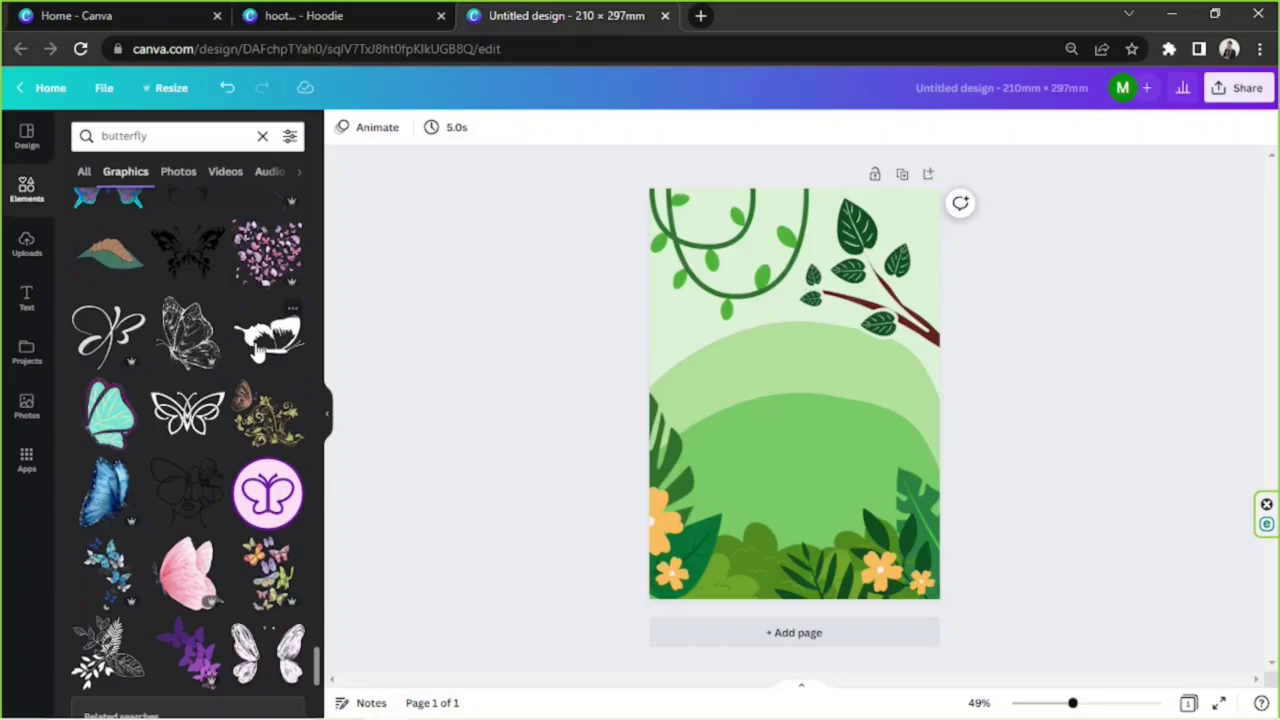
scroll(258, 352, "down", 3)
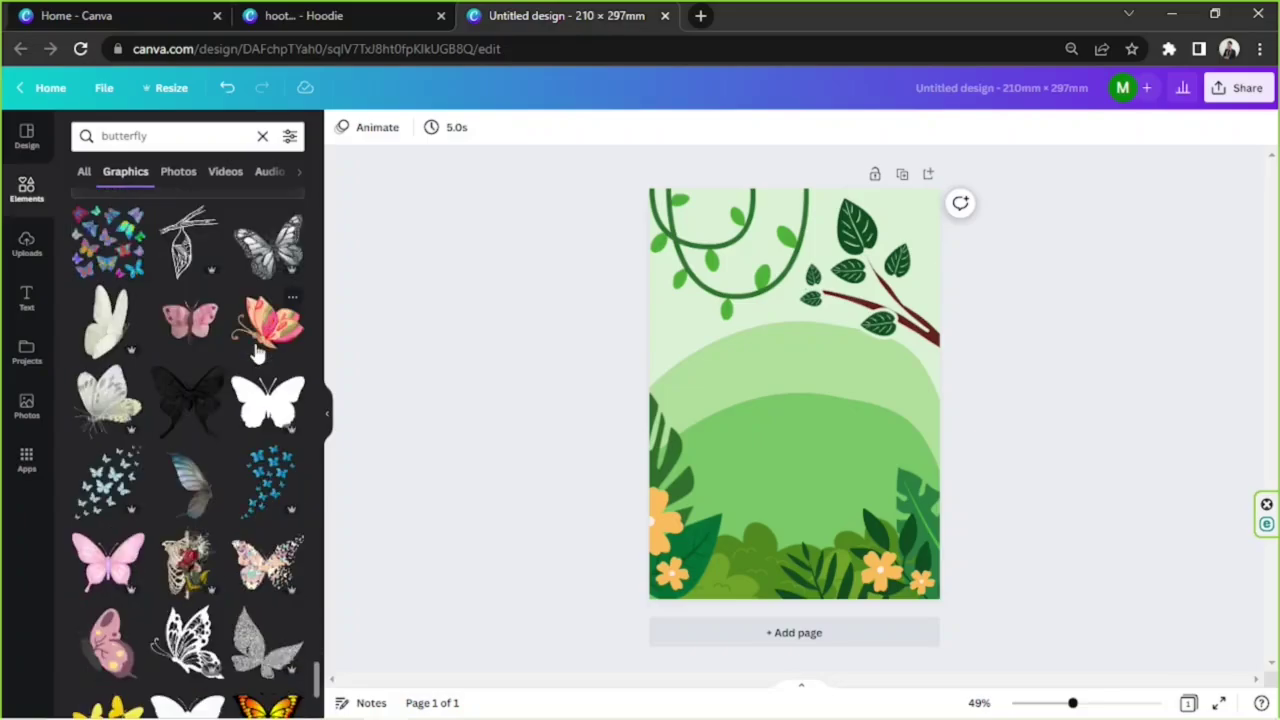
scroll(258, 352, "down", 15)
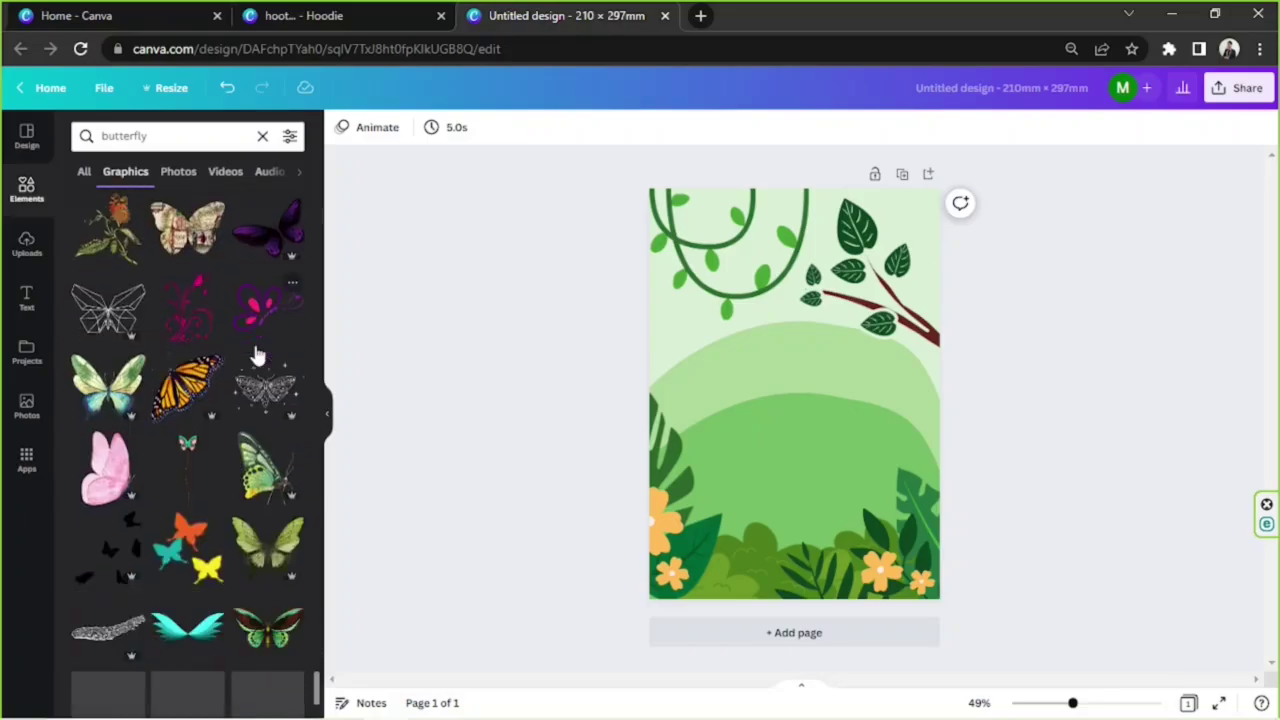
scroll(258, 352, "down", 10)
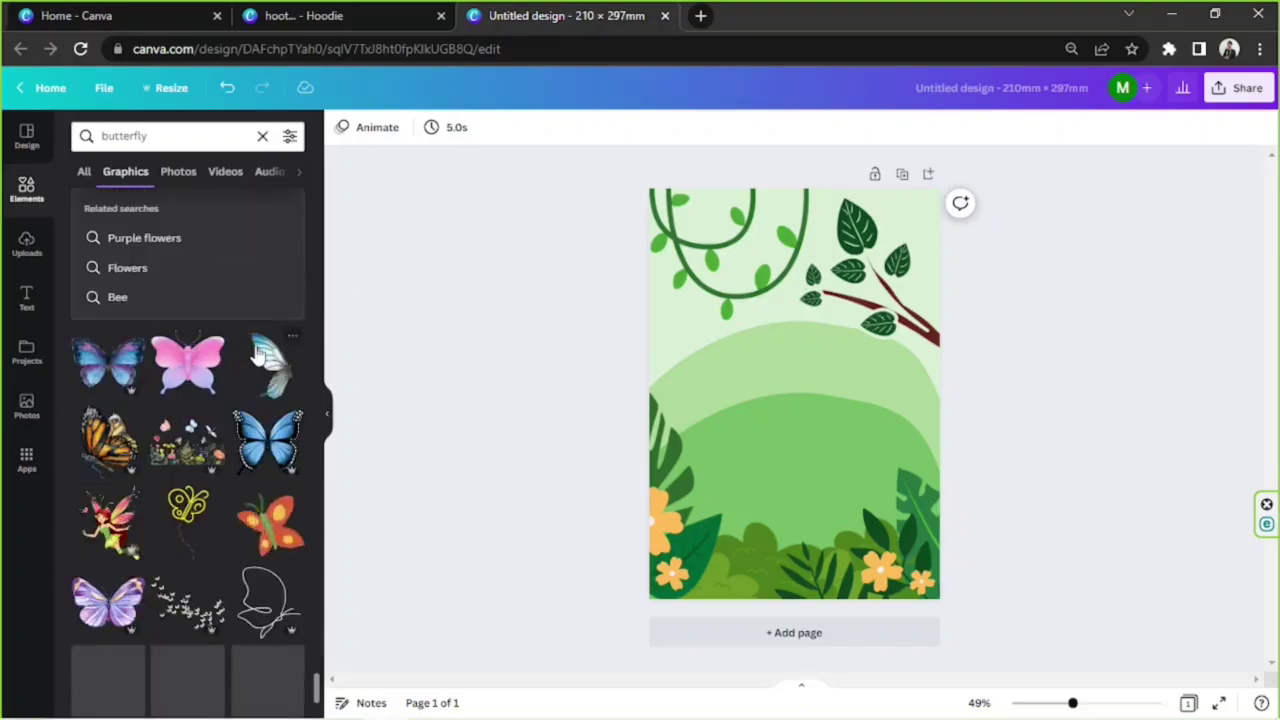
scroll(258, 352, "down", 15)
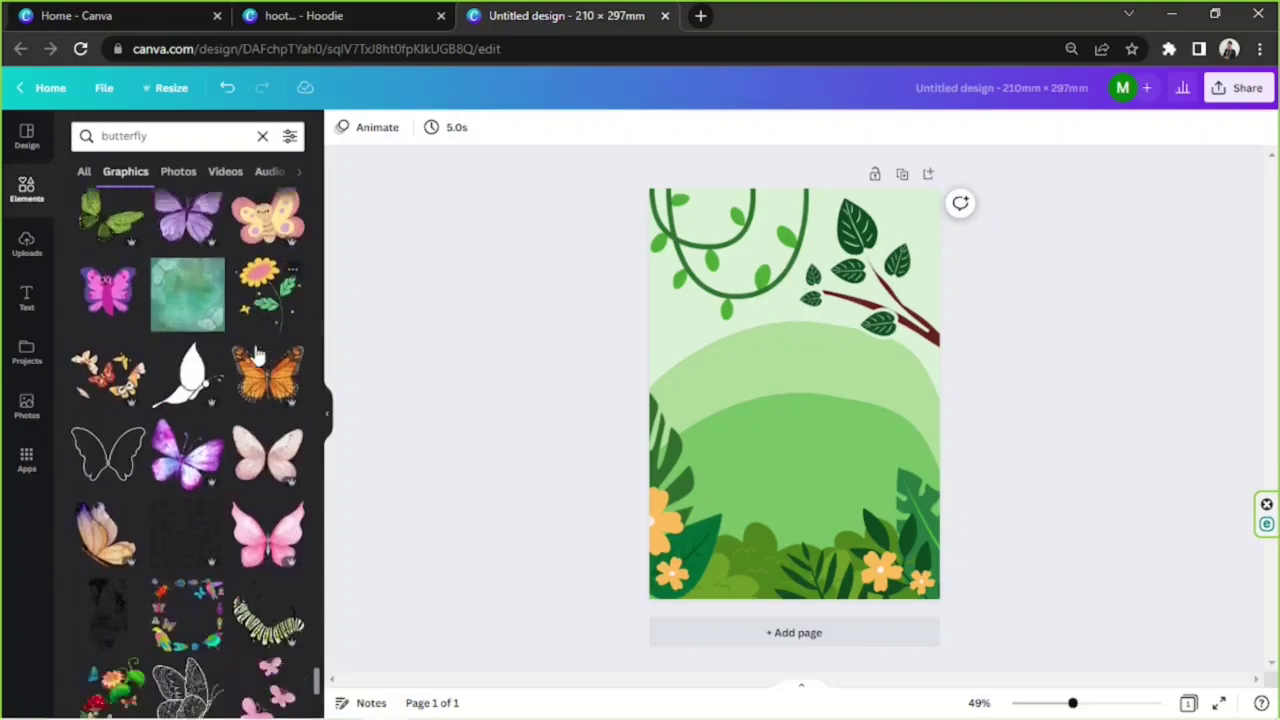
scroll(258, 352, "down", 3)
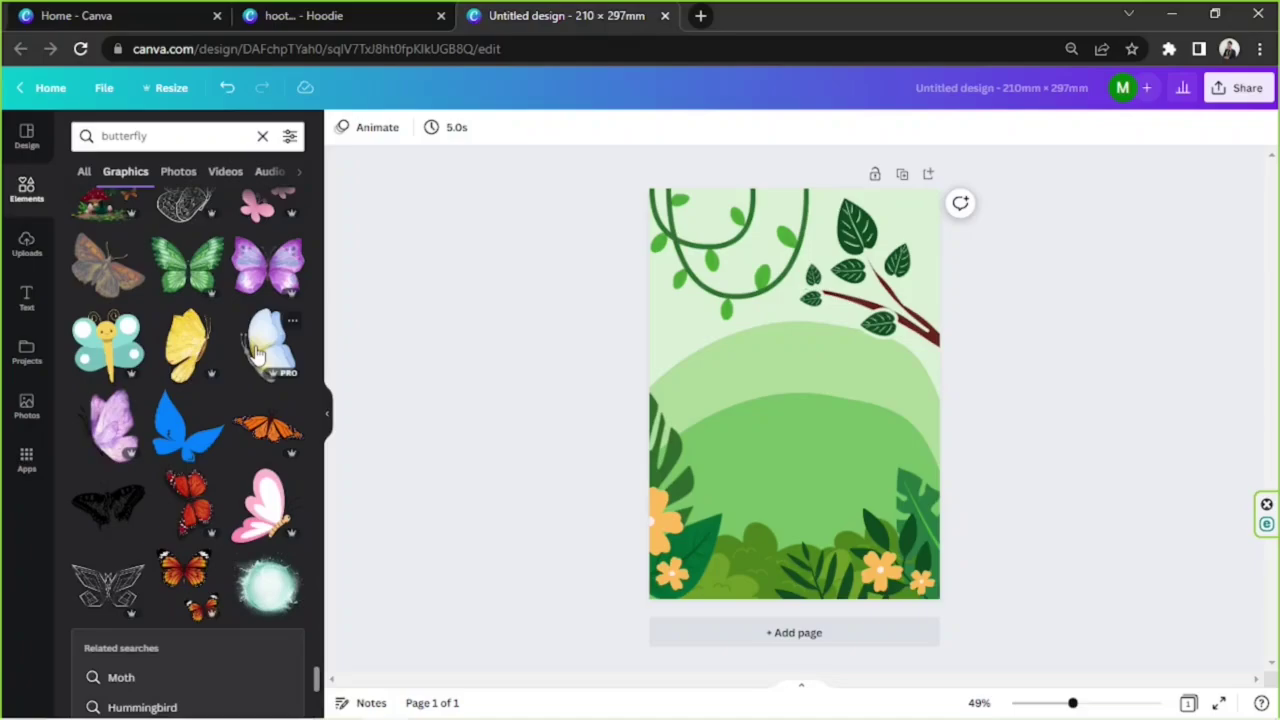
scroll(258, 352, "down", 15)
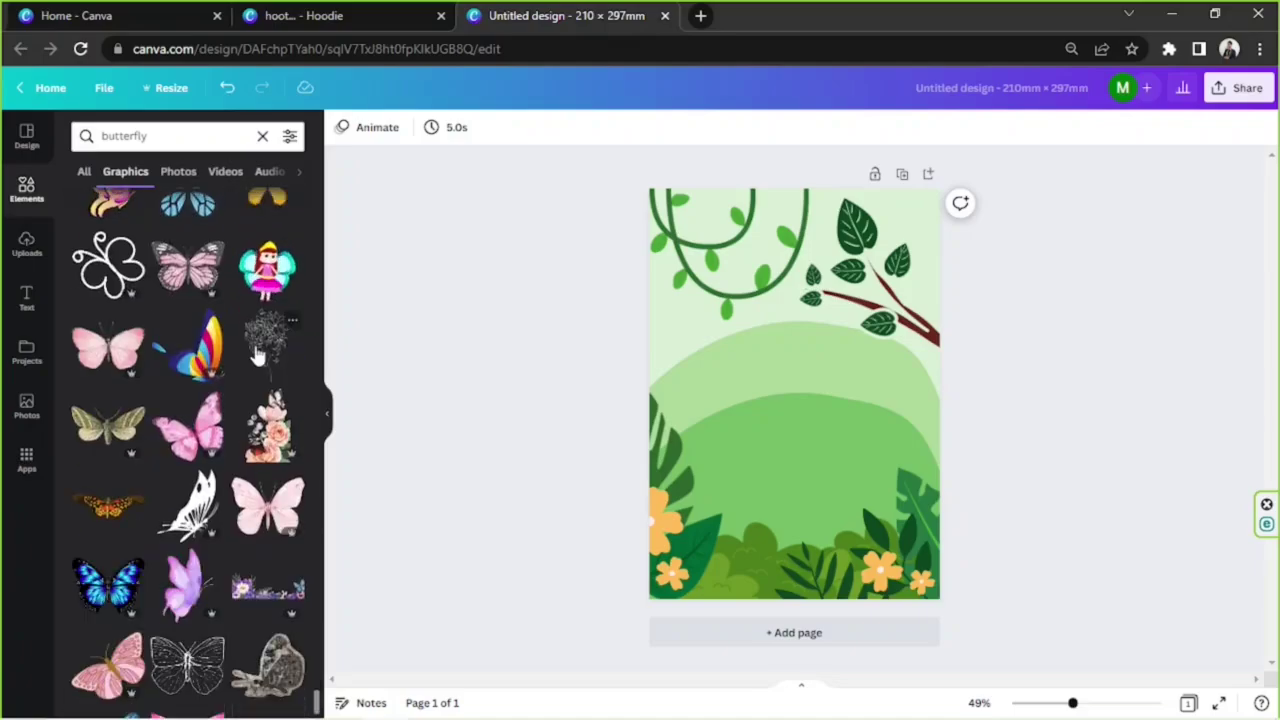
scroll(256, 352, "down", 15)
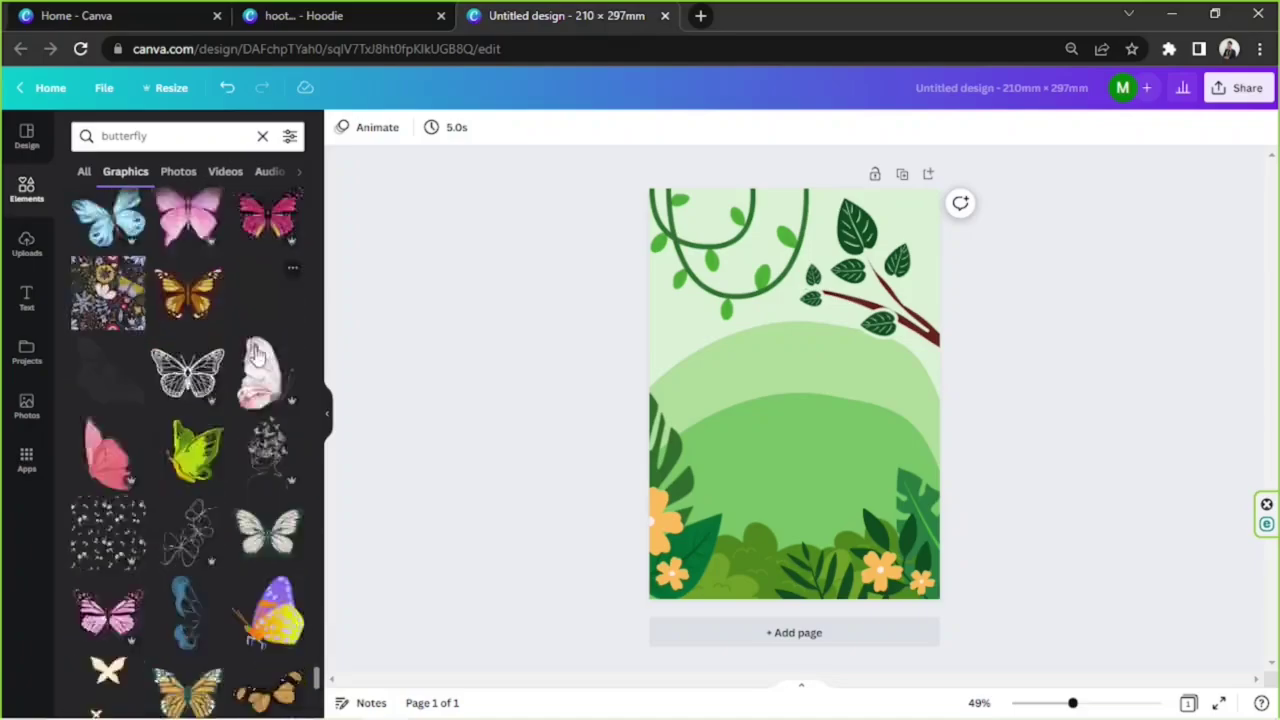
scroll(256, 352, "down", 15)
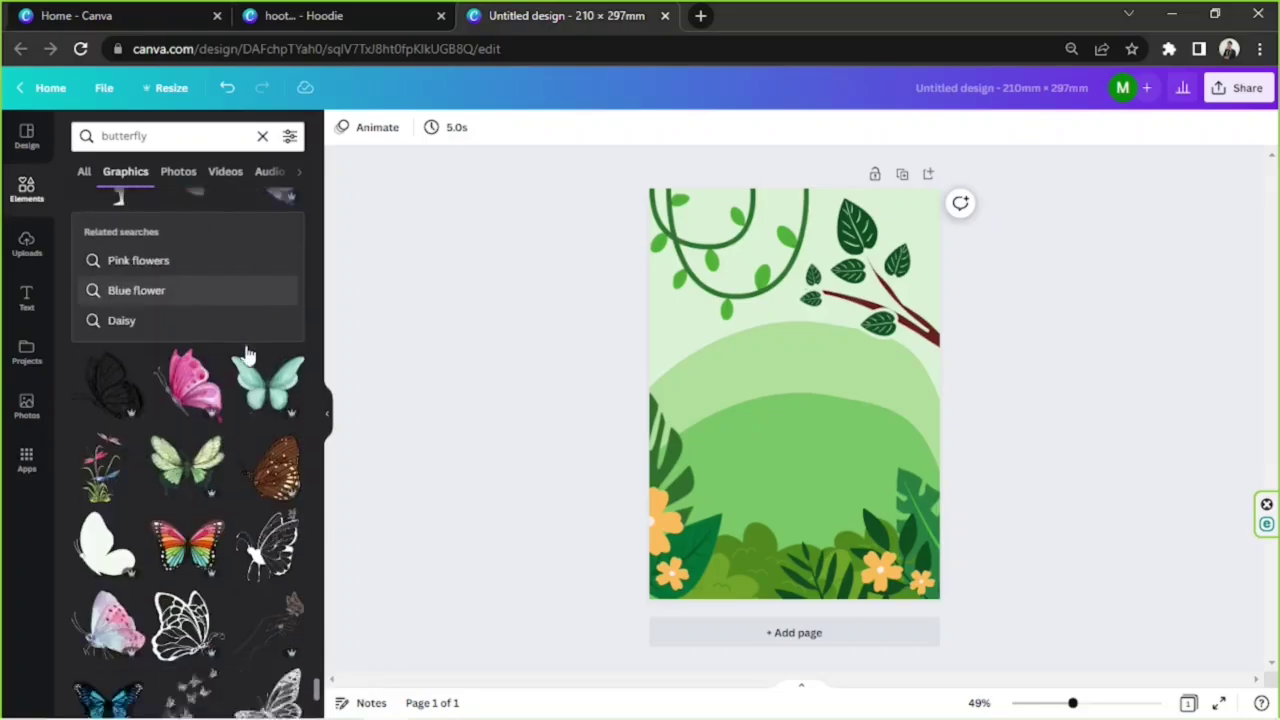
scroll(249, 355, "down", 15)
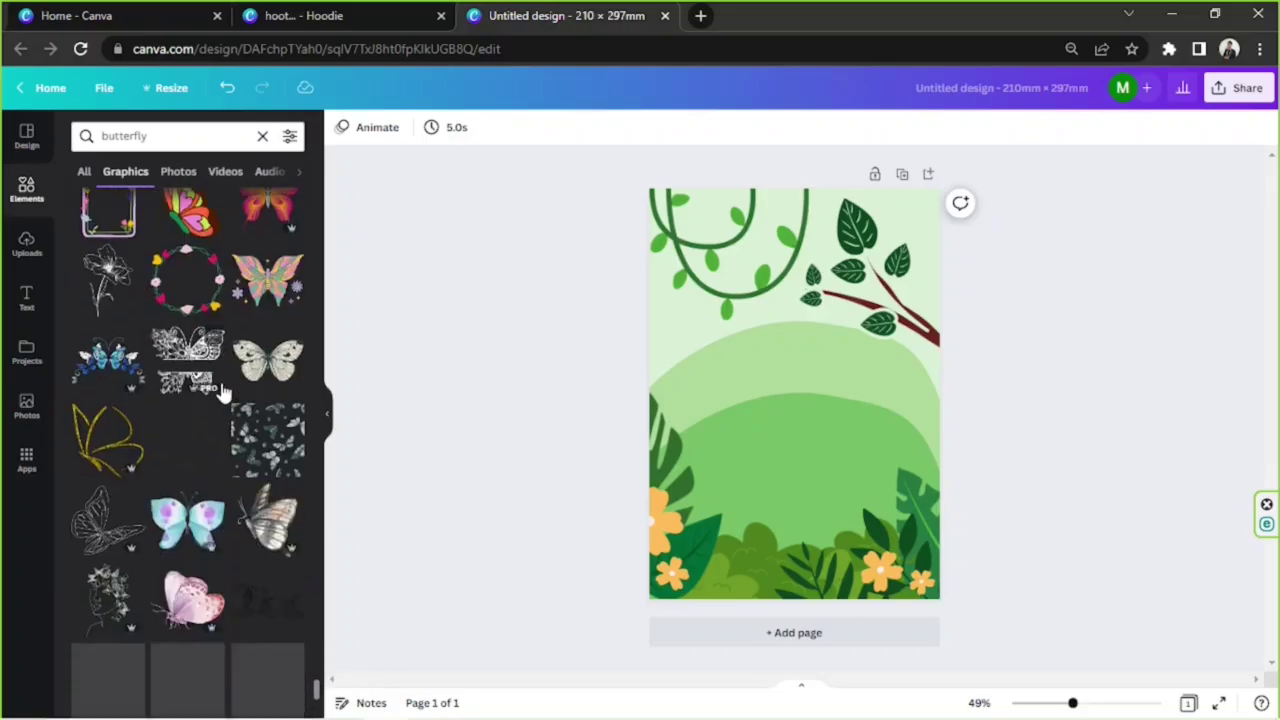
scroll(222, 392, "down", 15)
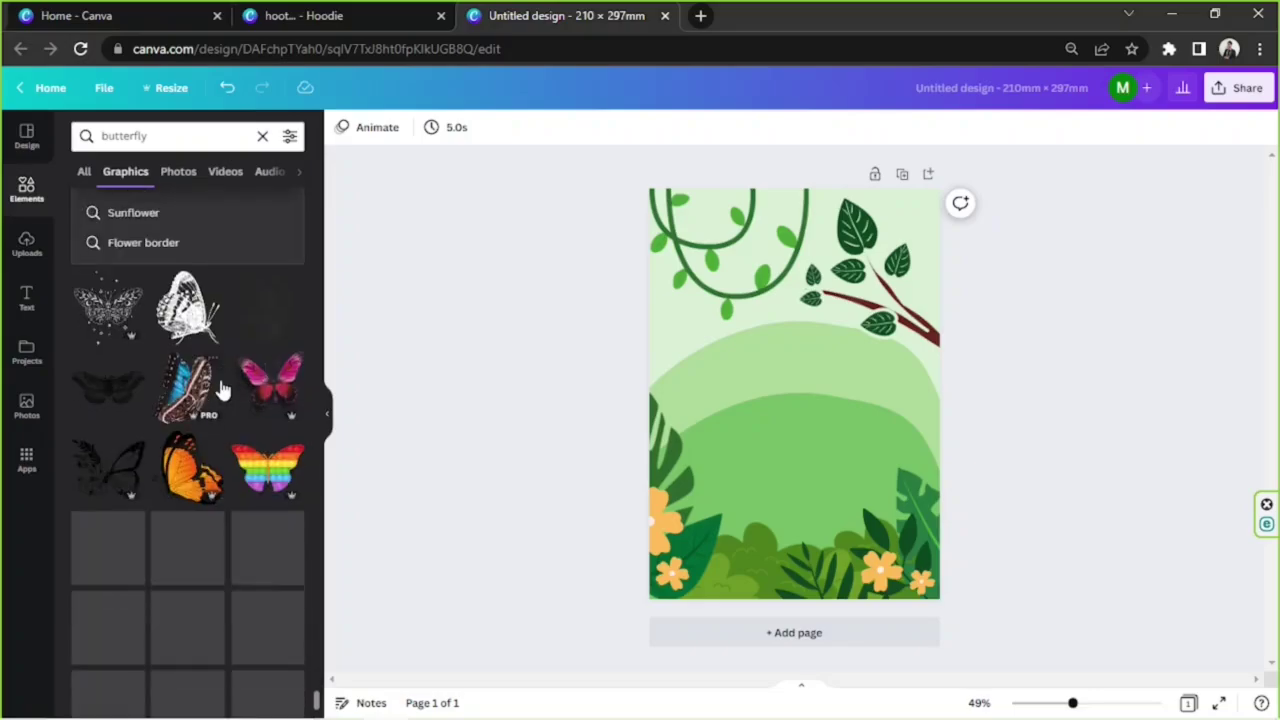
scroll(222, 392, "down", 15)
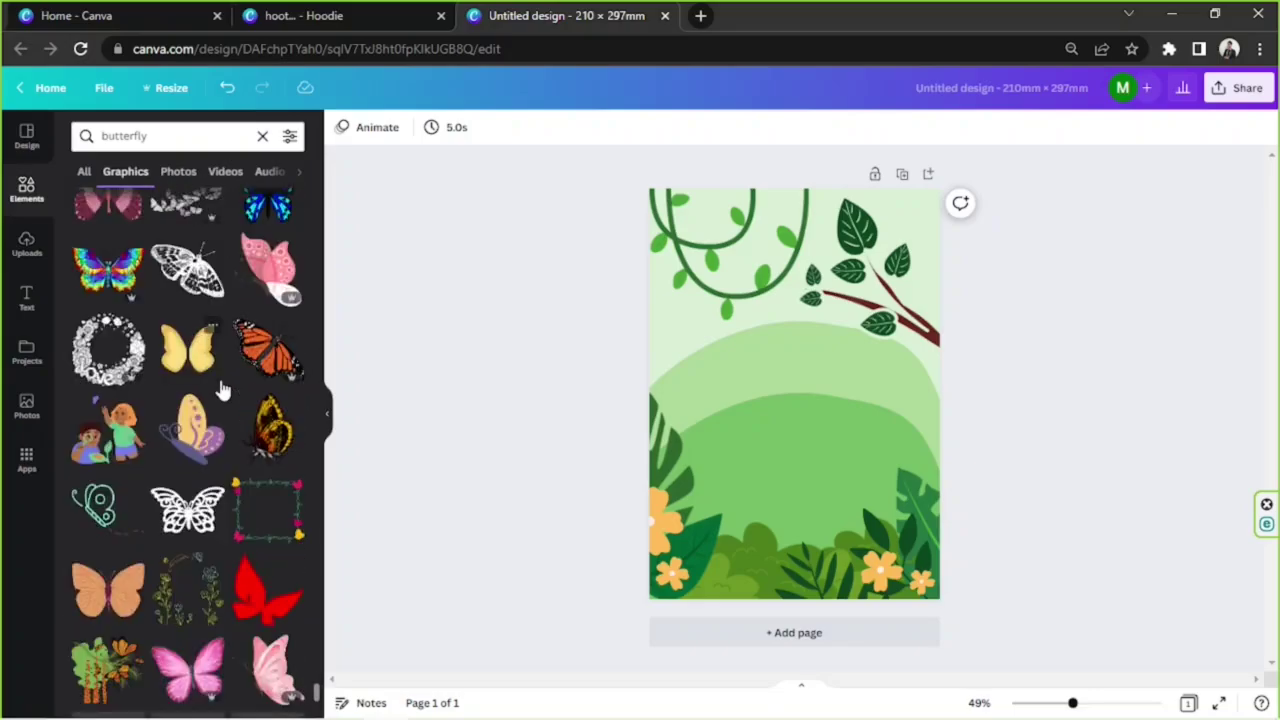
scroll(222, 392, "down", 8)
scroll(222, 392, "down", 15)
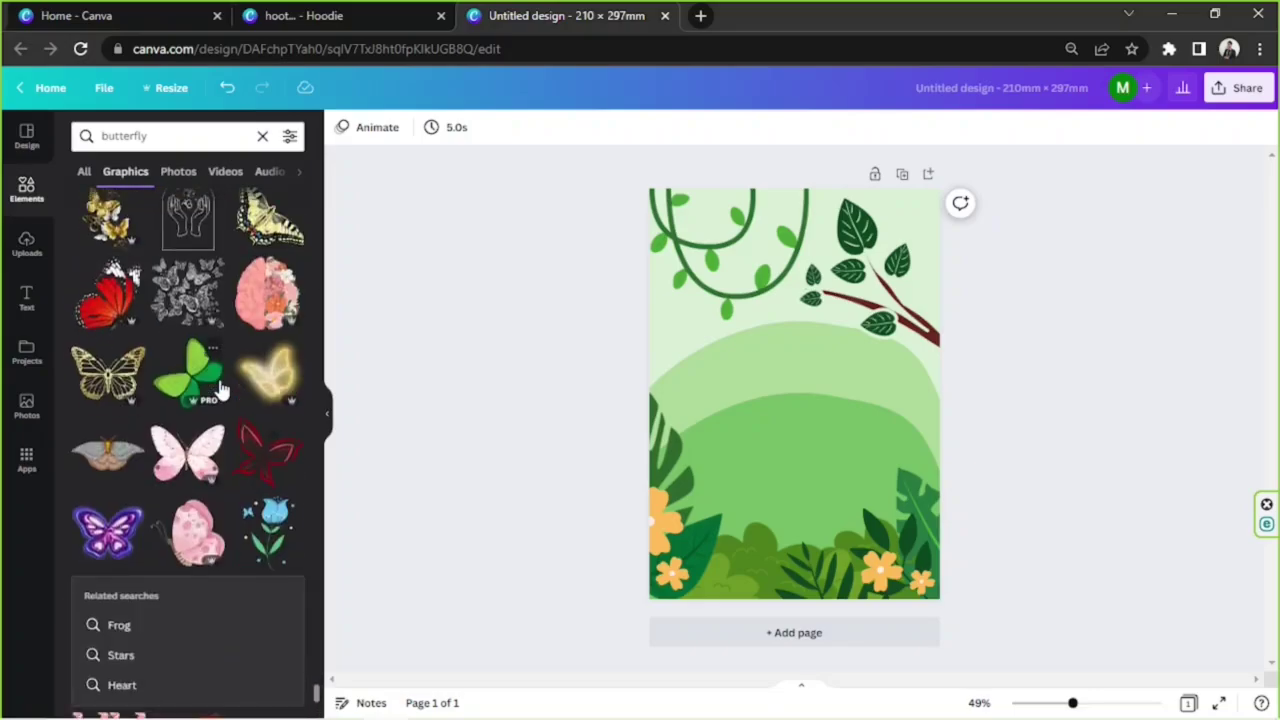
scroll(222, 392, "down", 15)
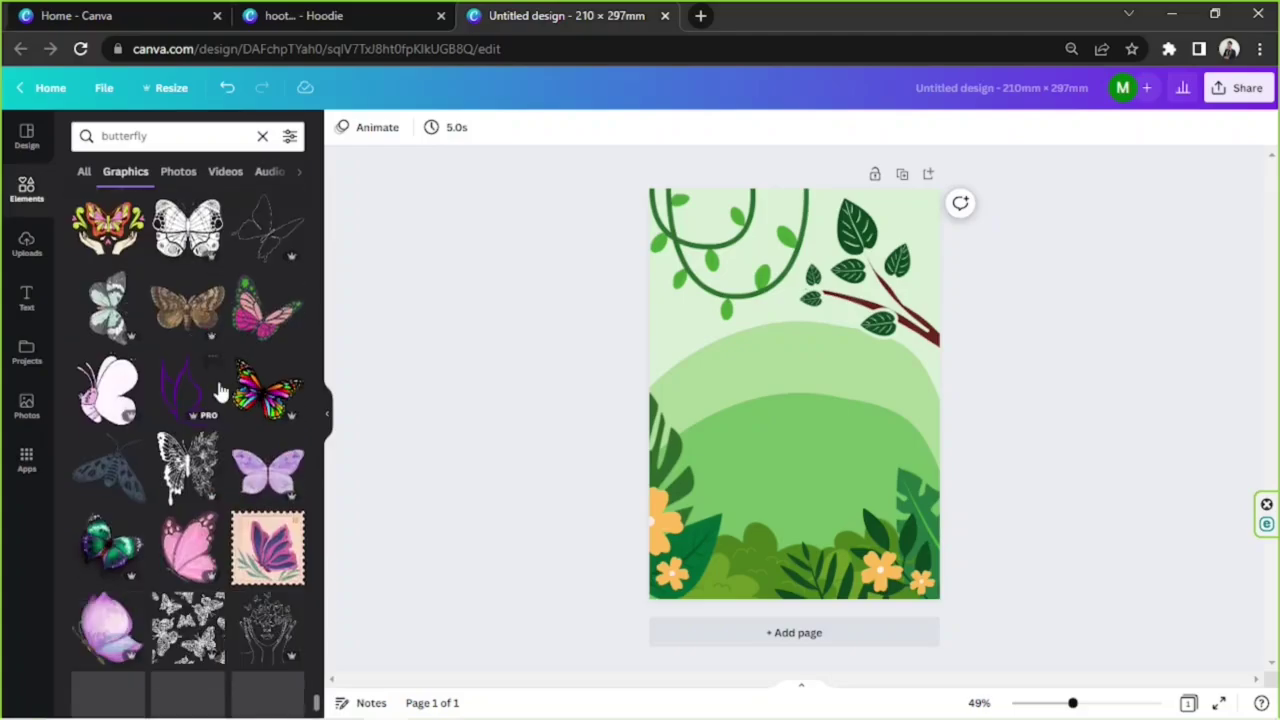
scroll(222, 392, "down", 15)
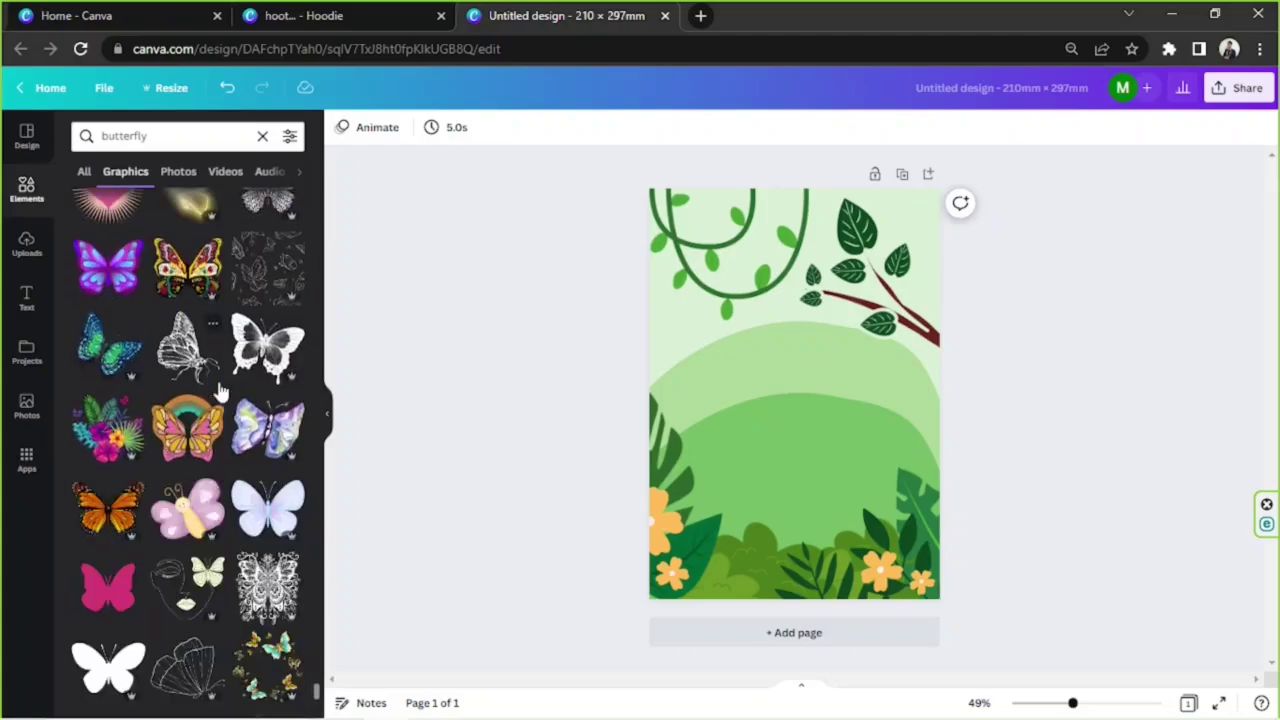
scroll(222, 392, "down", 15)
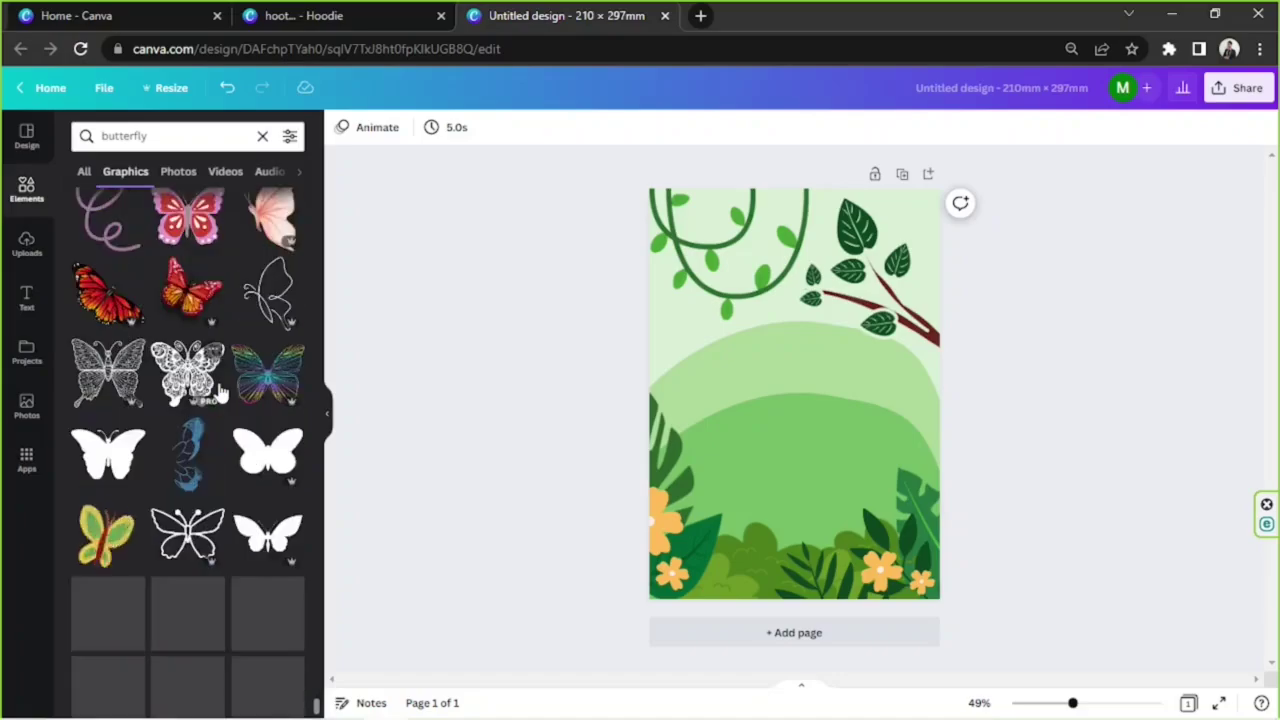
scroll(220, 393, "down", 15)
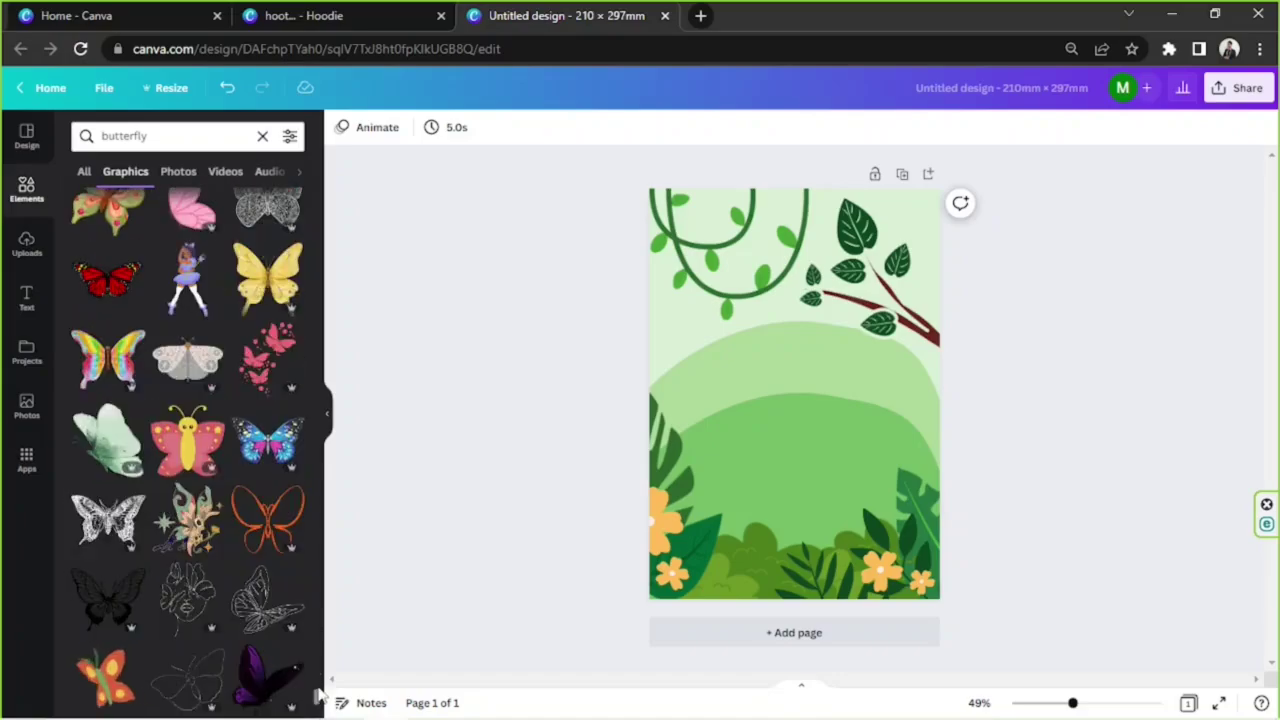
left_click_drag(312, 688, 314, 223)
scroll(296, 280, "up", 3)
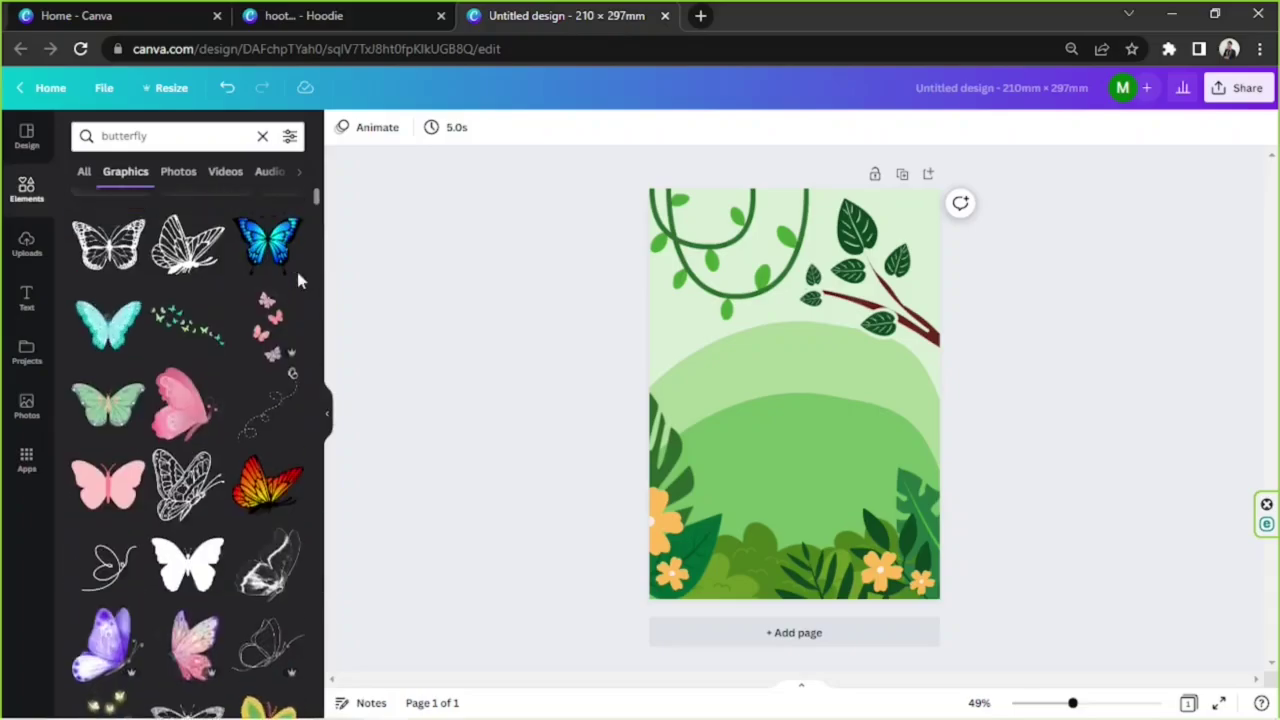
scroll(296, 280, "down", 6)
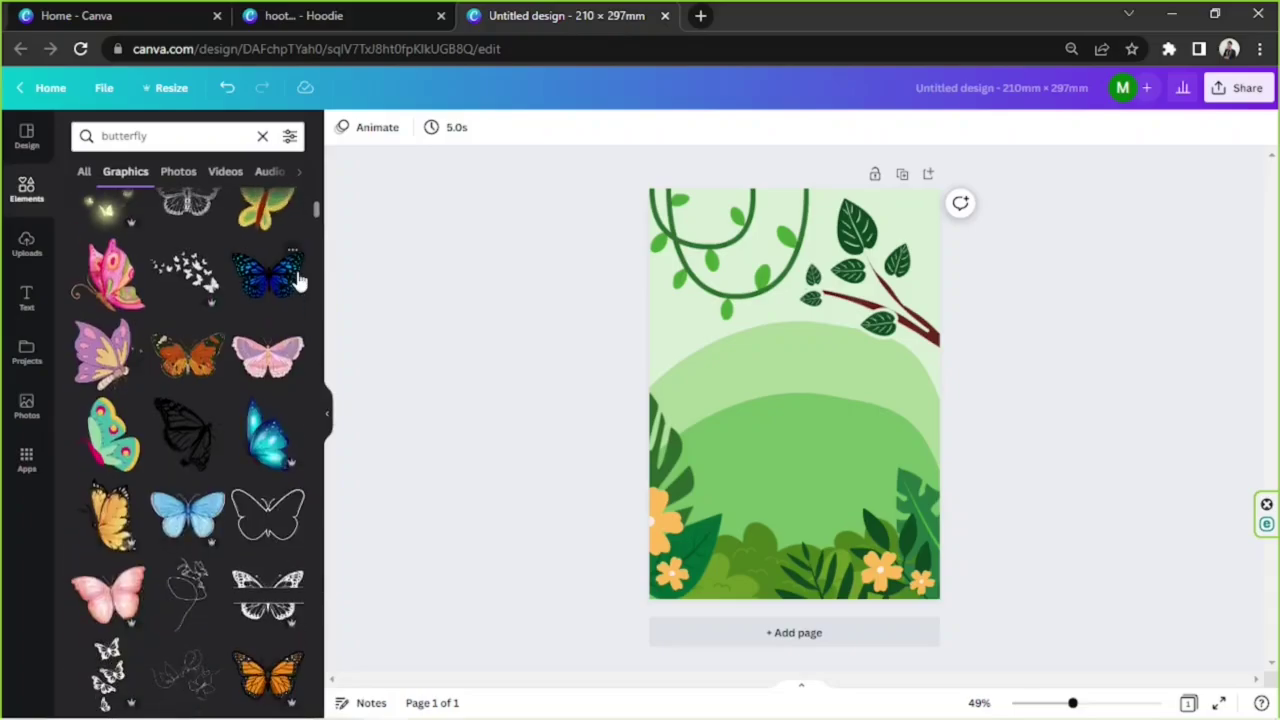
Add the flat orange butterfly graphic from the results and place it above the monstera leaf near the page's right edge
left_click(112, 470)
key("Delete")
scroll(115, 440, "down", 8)
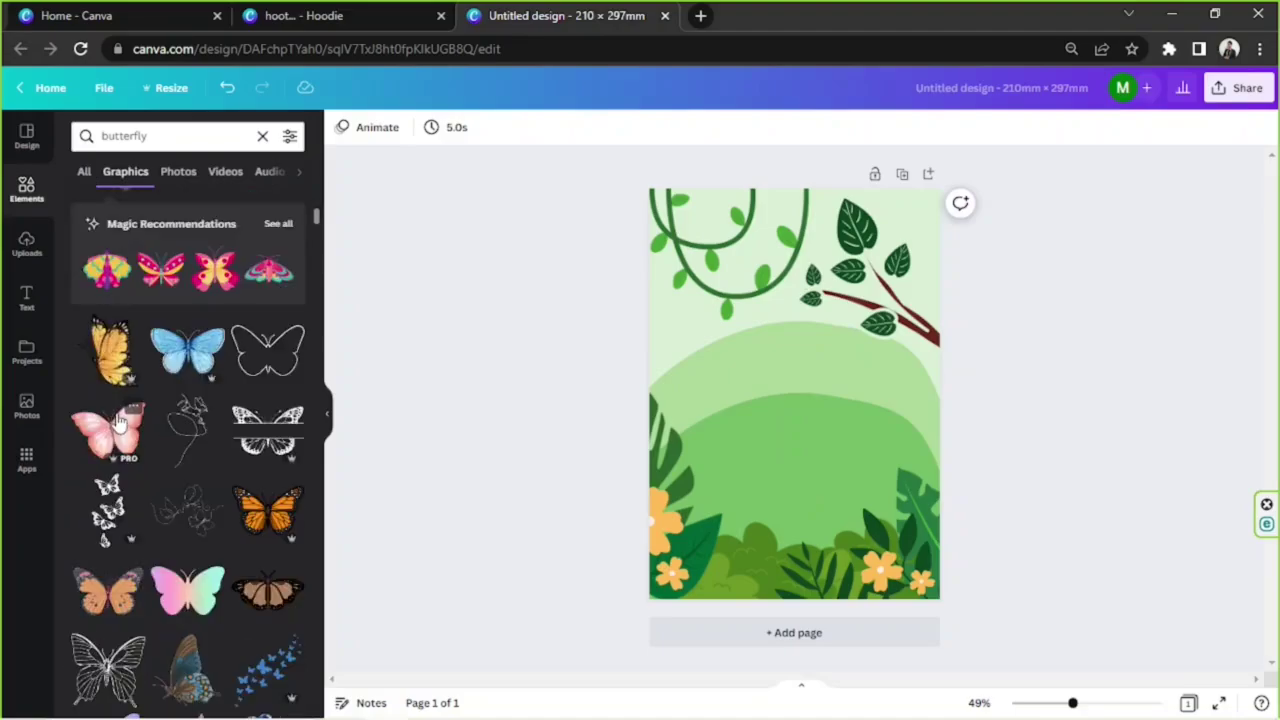
scroll(117, 418, "down", 3)
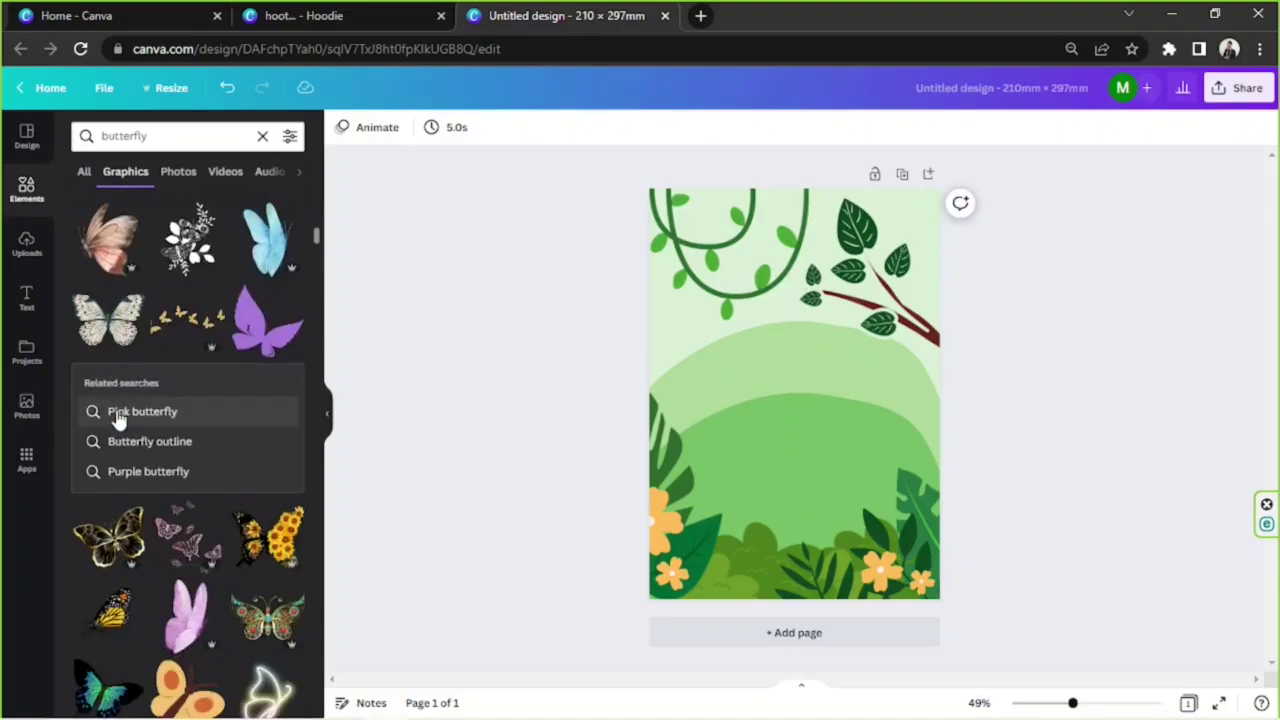
left_click(186, 532)
left_click_drag(849, 334, 898, 455)
Recolour the butterfly's light orange wings to pale blue #C2E5F8
left_click(414, 128)
left_click(86, 216)
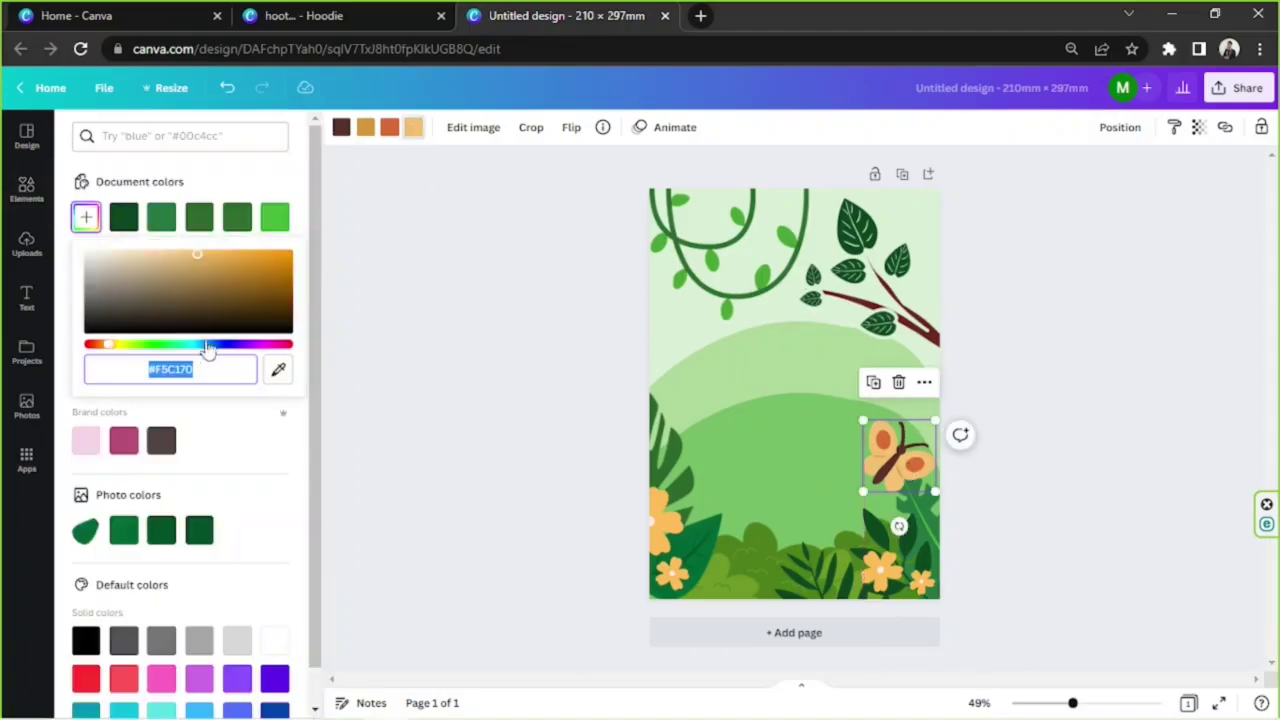
mouse_move(206, 348)
left_mouse_down()
mouse_move(246, 348)
mouse_move(209, 344)
left_mouse_up()
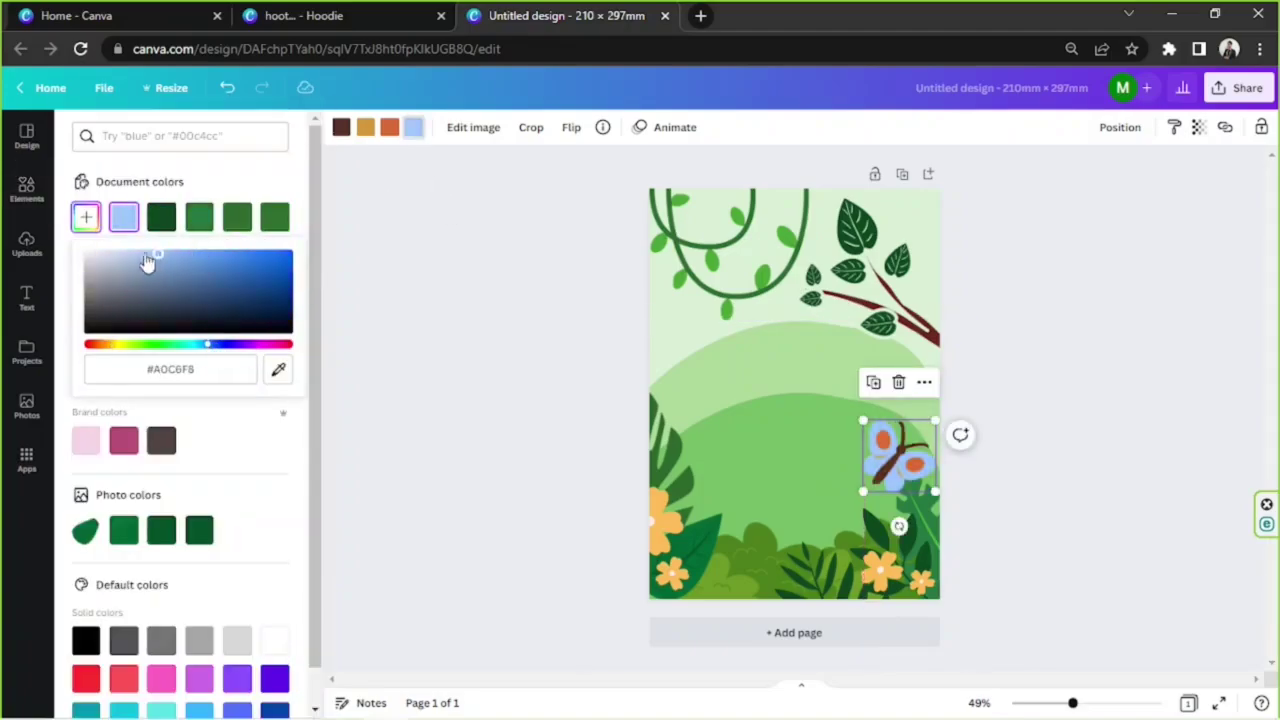
left_click_drag(147, 262, 115, 252)
left_click(262, 254)
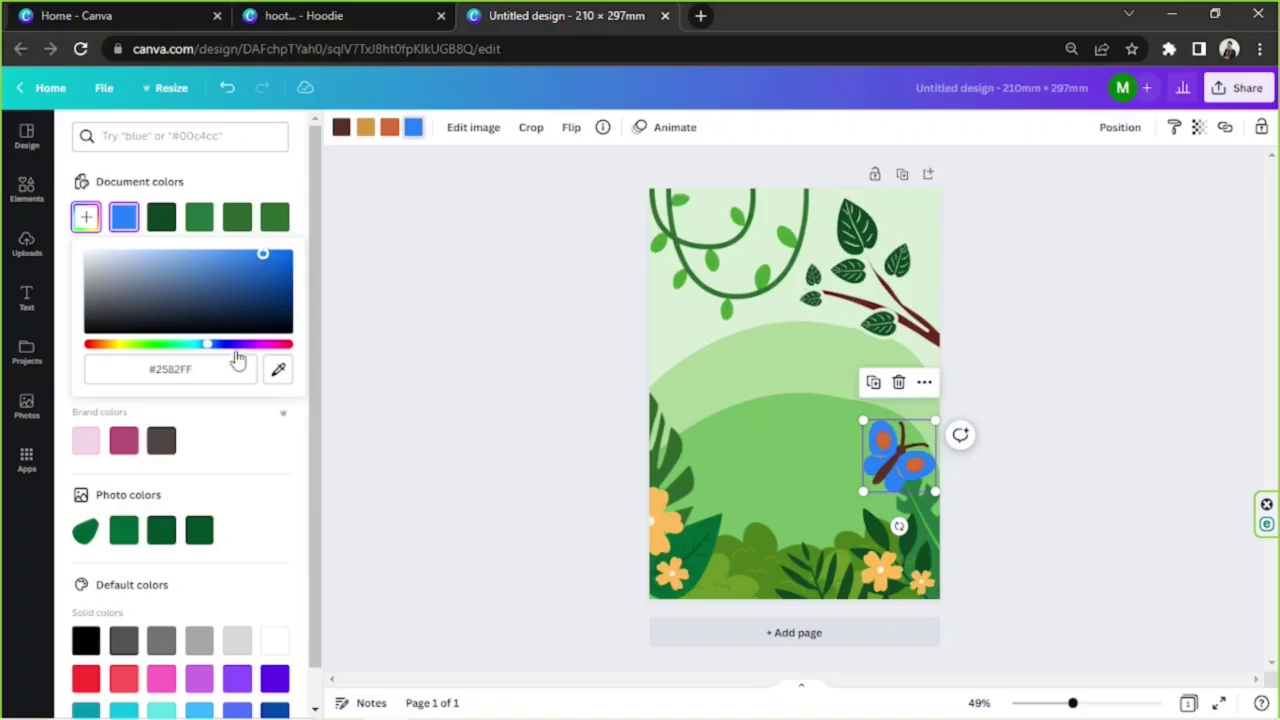
left_click_drag(234, 346, 200, 346)
left_click_drag(195, 262, 130, 257)
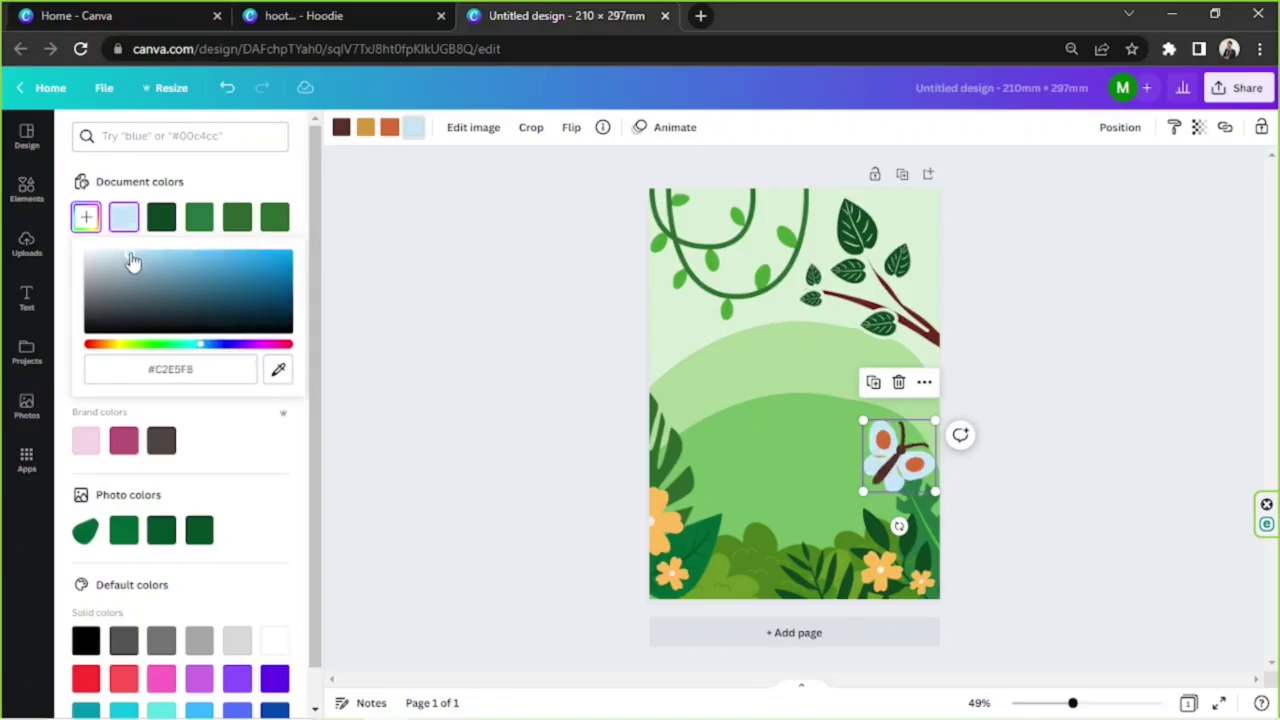
Recolour the butterfly's orange wing spots to blue-violet #697AC4
left_click(389, 127)
left_click(86, 217)
left_click_drag(205, 342, 215, 344)
left_click(182, 272)
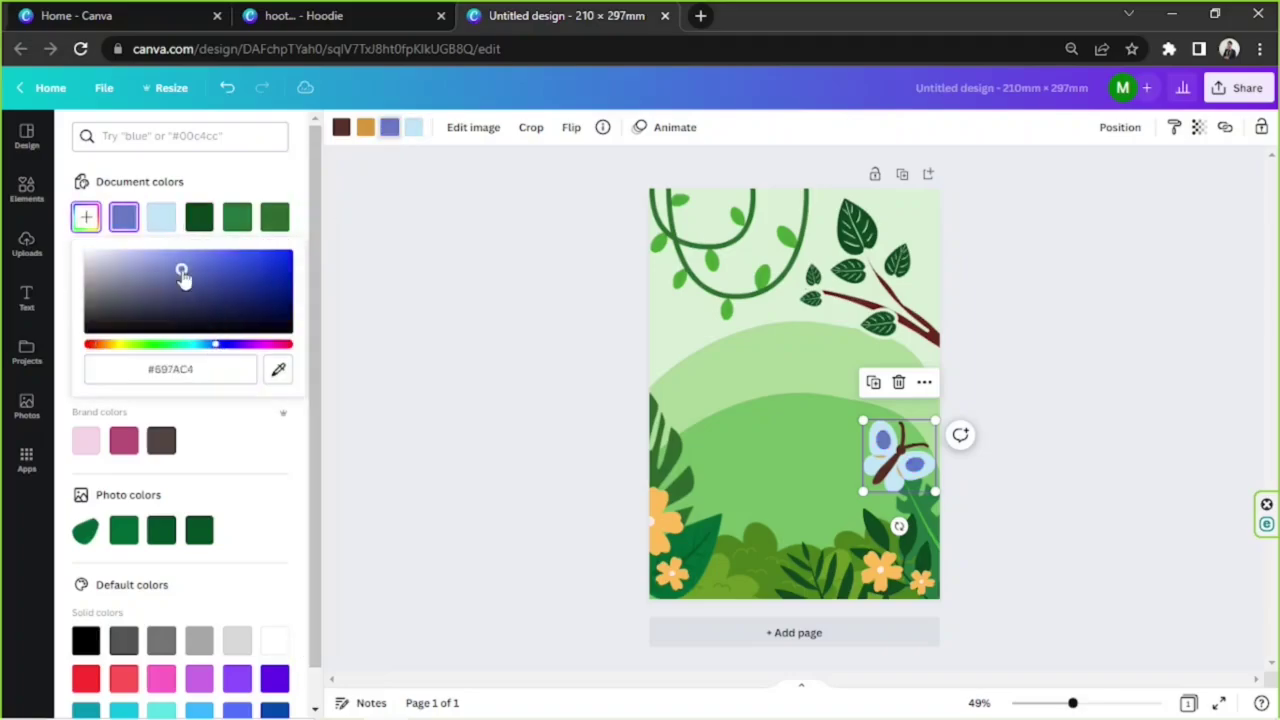
Match the butterfly's amber details to the wing spots' blue-violet and recolour its brown body with the dark grey-brown brand colour
left_click(365, 128)
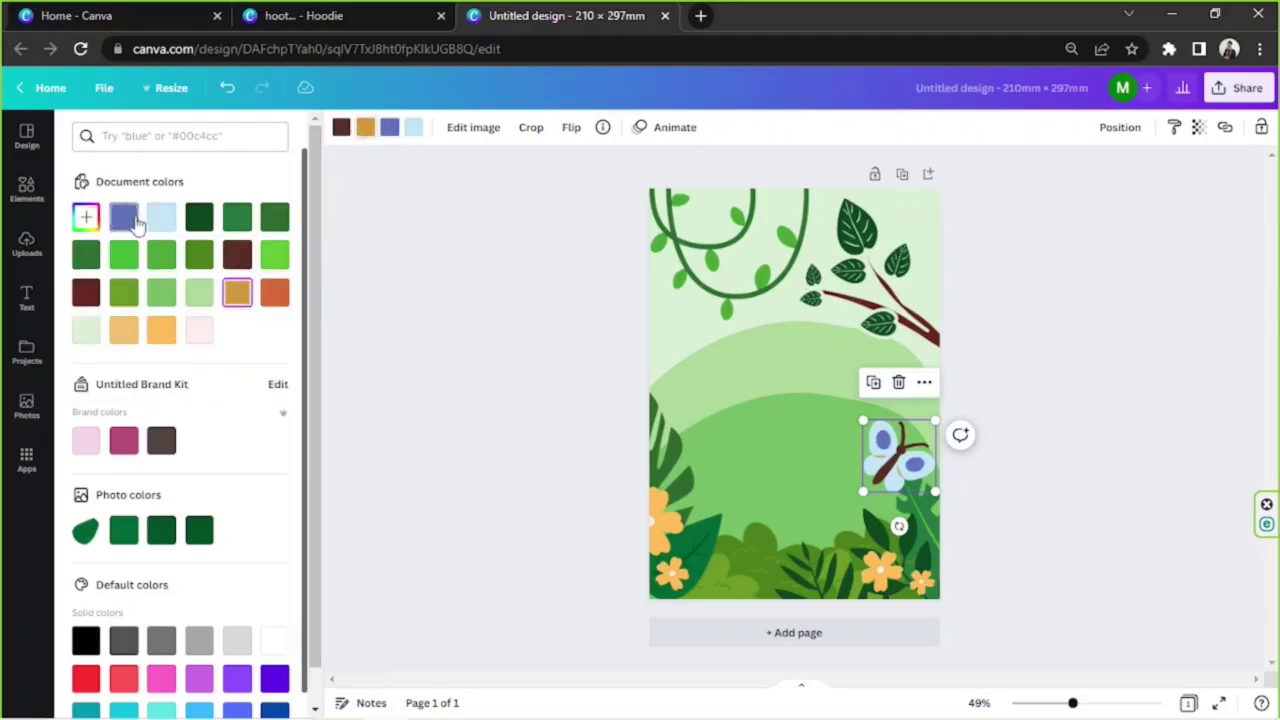
left_click(341, 127)
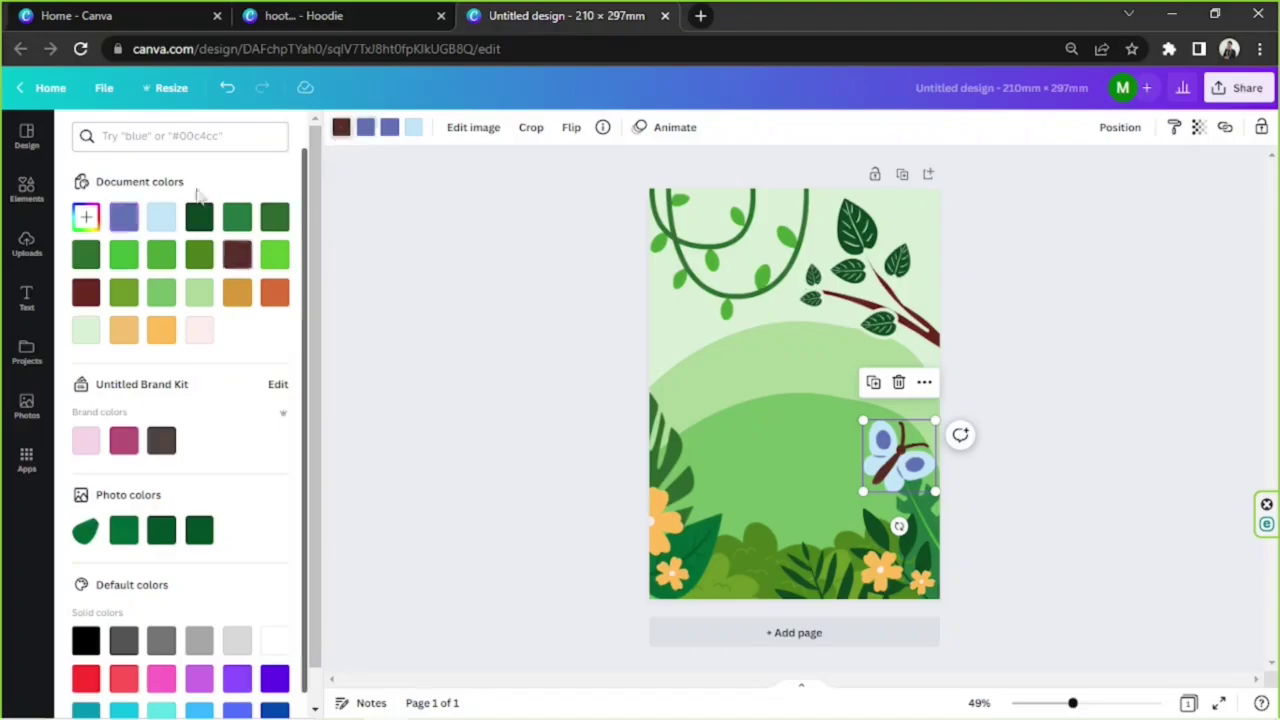
left_click(1003, 320)
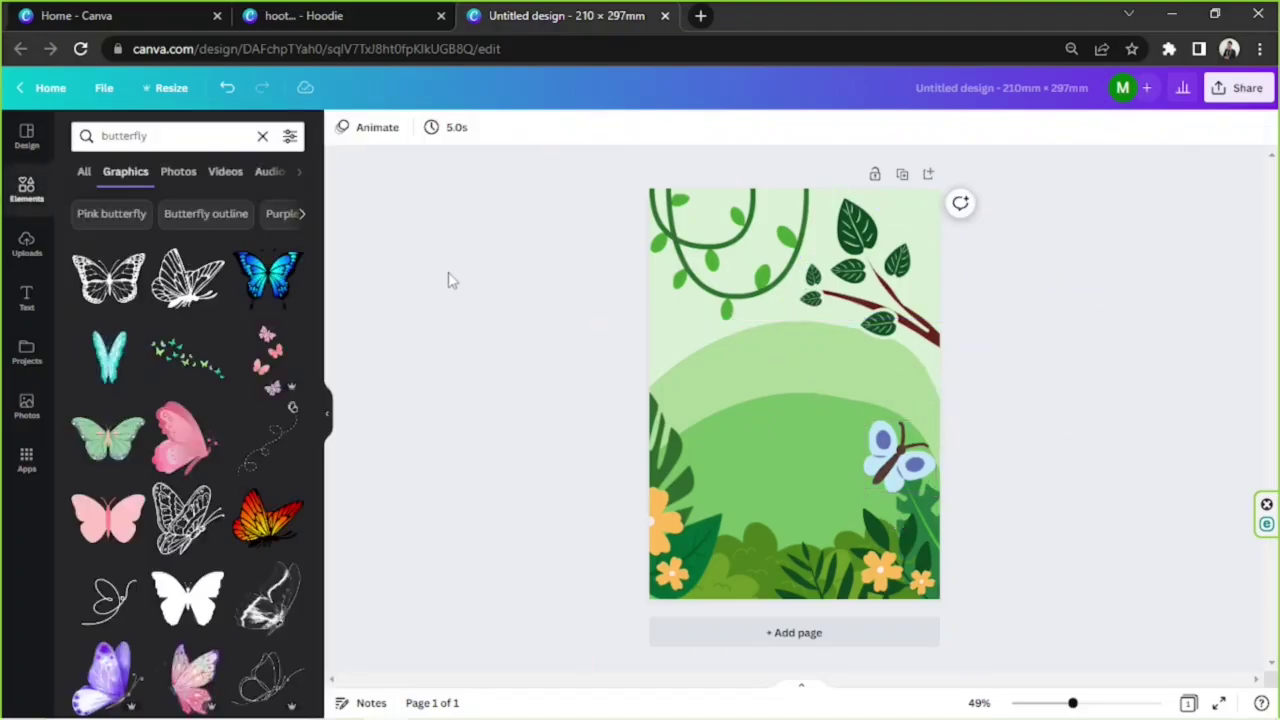
Search the graphics for "dots", add the regular dot grid, and enlarge it to span the upper part of the page
type("dots")
key("Return")
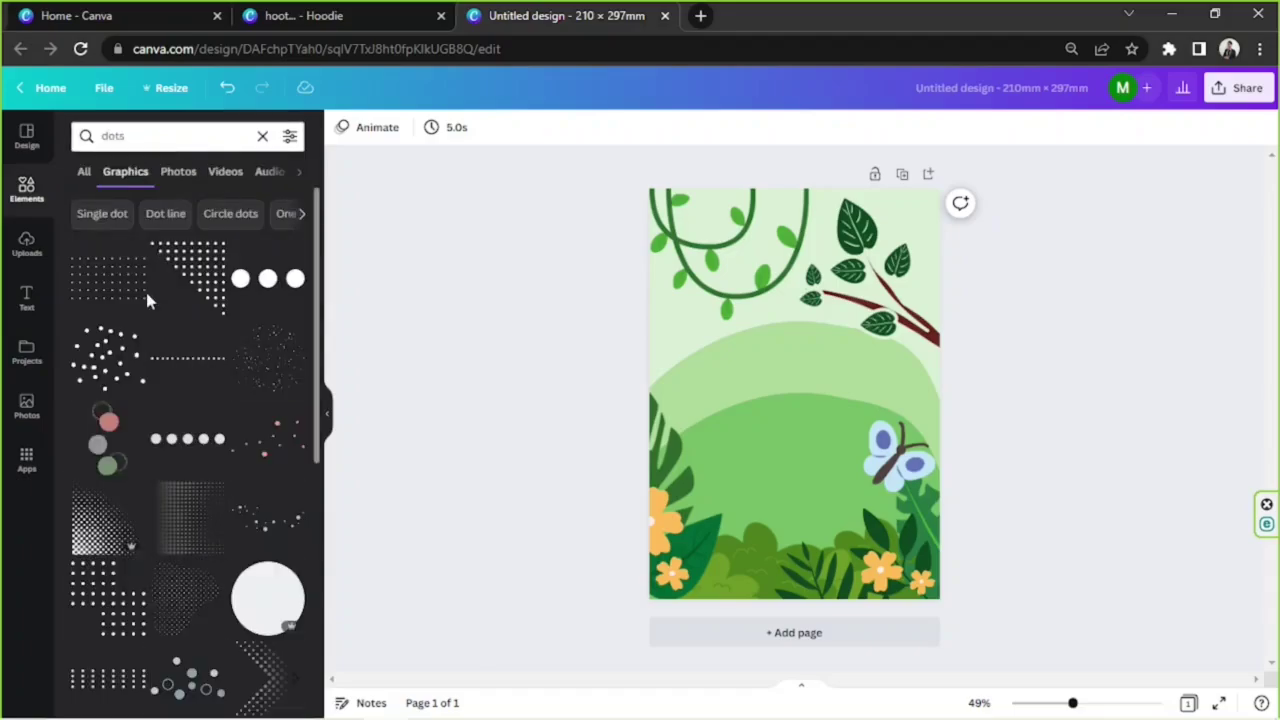
scroll(145, 292, "down", 5)
scroll(145, 292, "up", 5)
left_click(103, 303)
left_click_drag(737, 429, 323, 649)
left_click_drag(685, 529, 841, 355)
Recolour the dot grid white and send it behind the hills, vines and branch
left_click(341, 127)
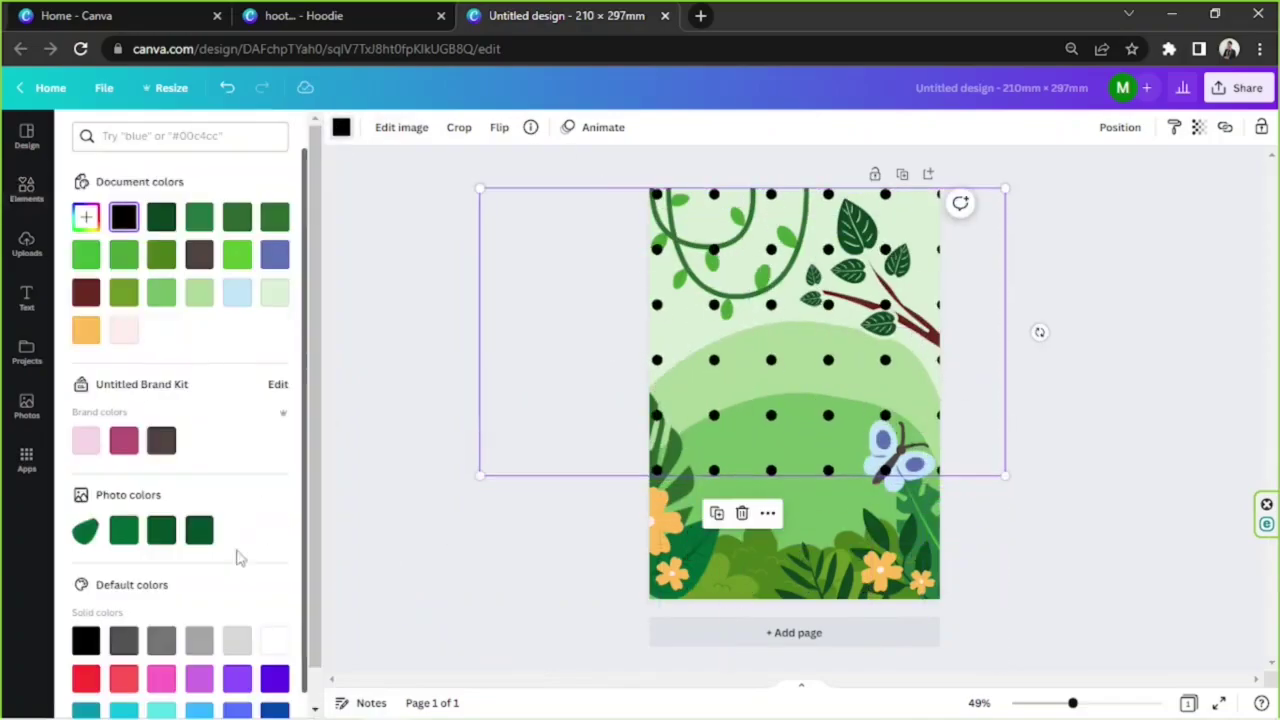
left_click(274, 641)
left_click(1120, 127)
left_click(1104, 422)
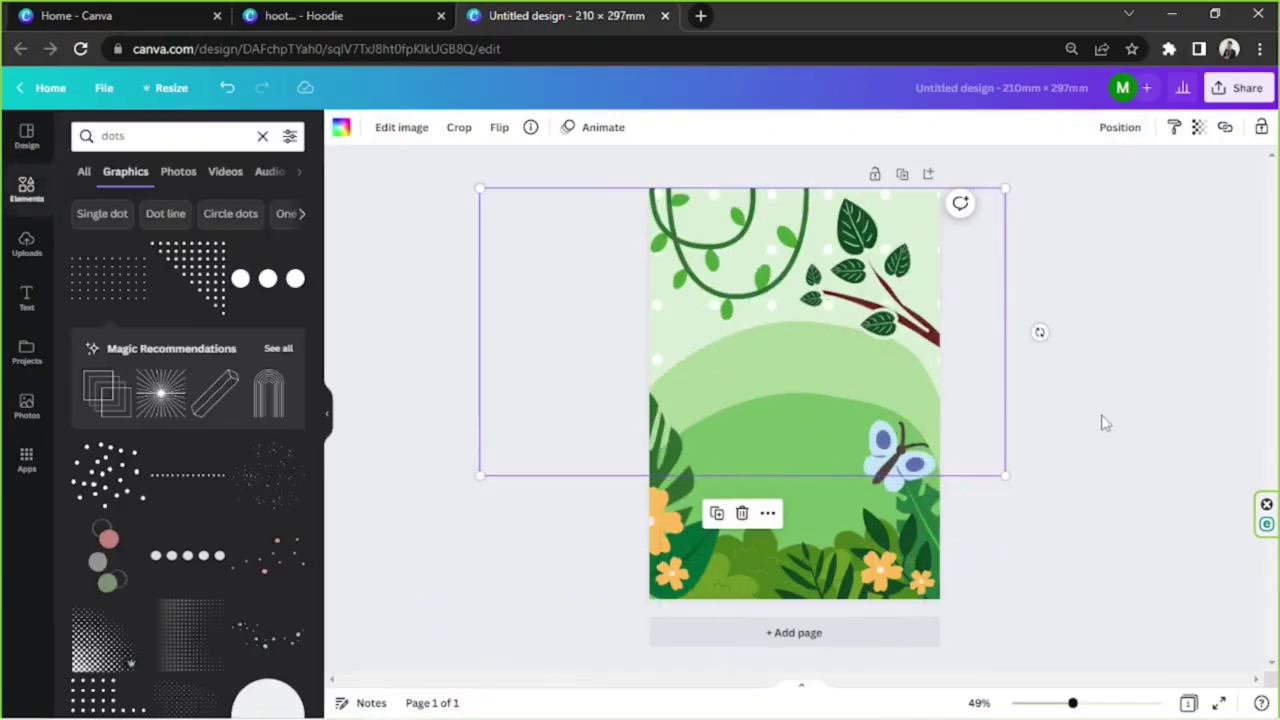
left_click(1104, 422)
Add the text "Kid's" near the top of the upper hill and enlarge it to about size 80.8
key("t")
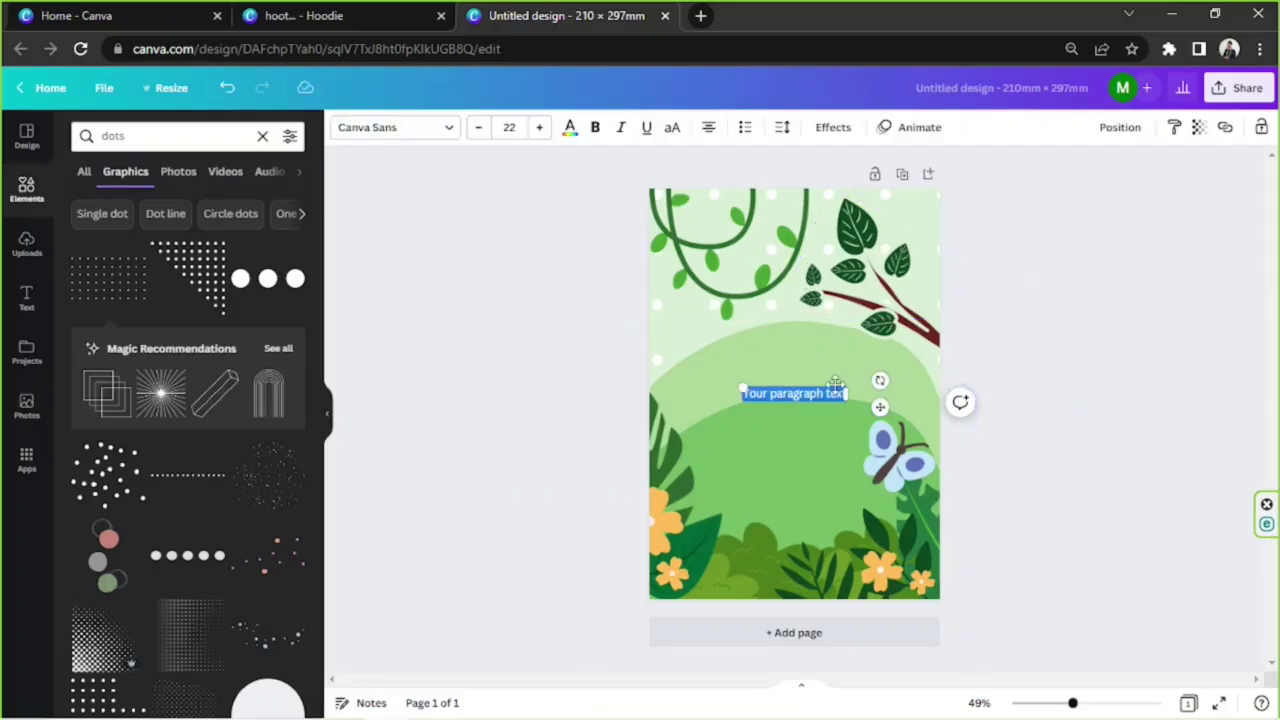
type("Kid's")
left_click_drag(781, 388, 840, 373)
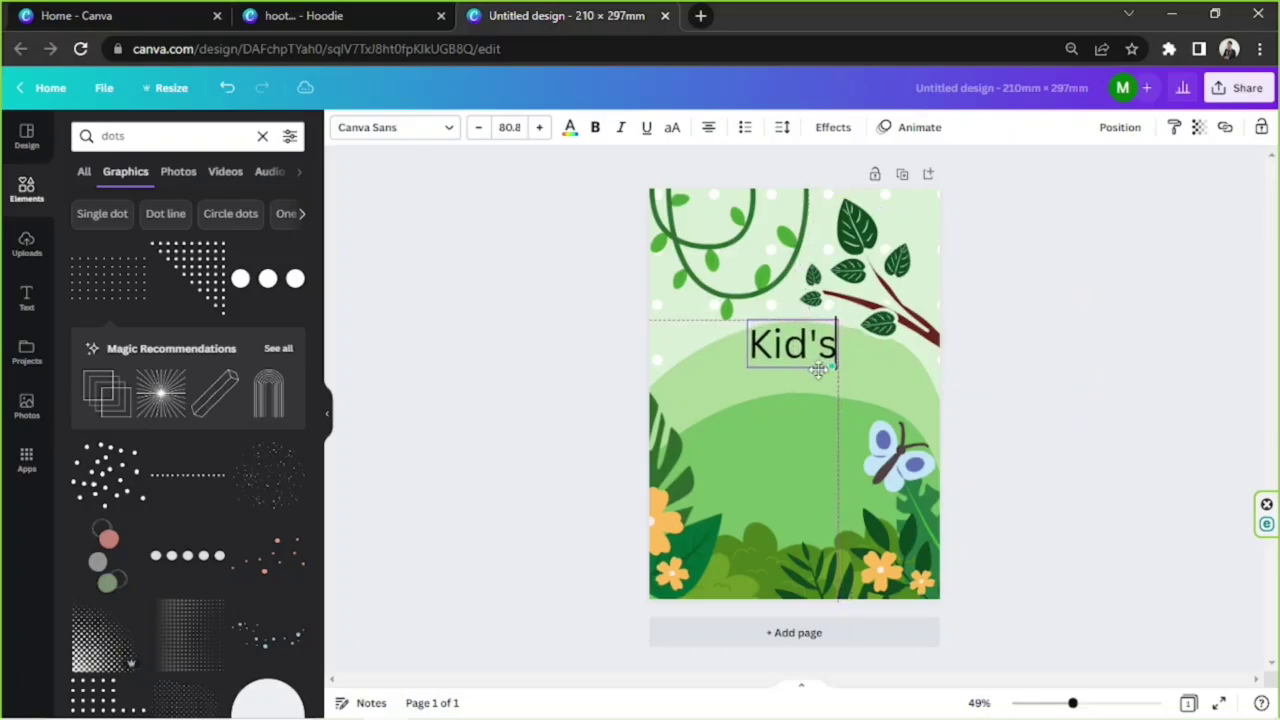
Search the fonts for "heading", try Lancelot on the "Kid's" text, and switch the text to uppercase
left_click(440, 130)
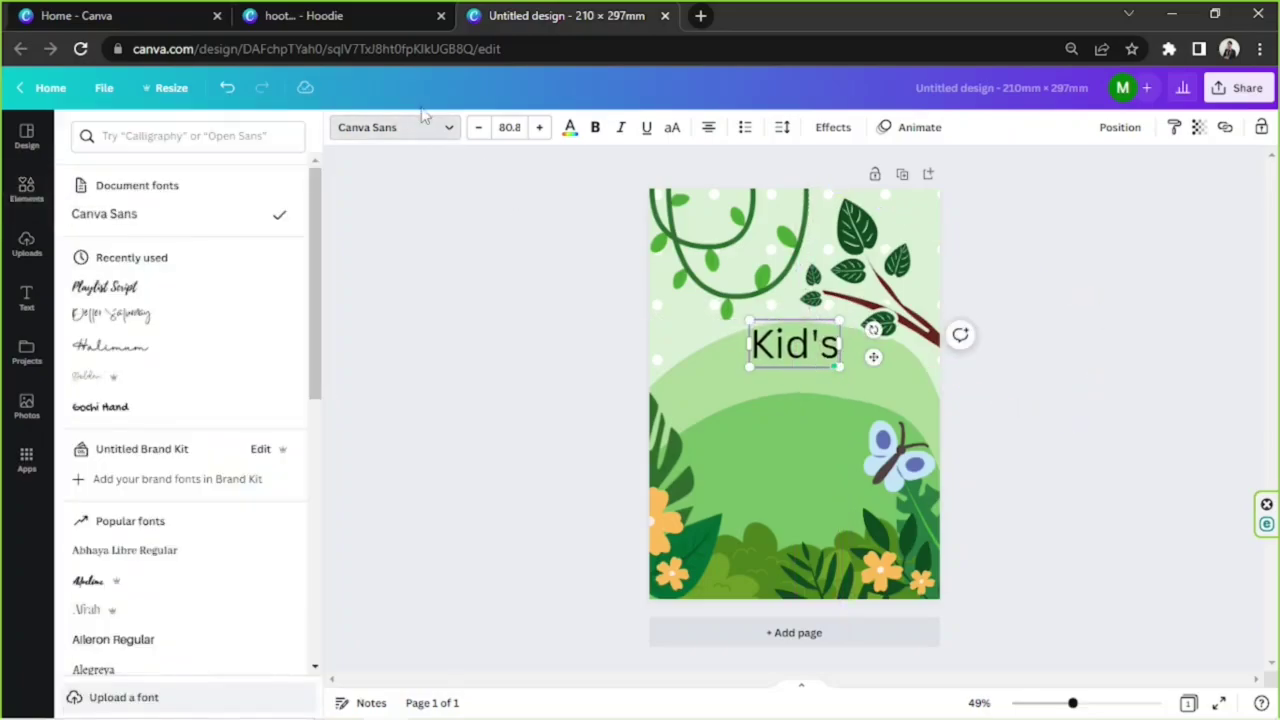
left_click(207, 137)
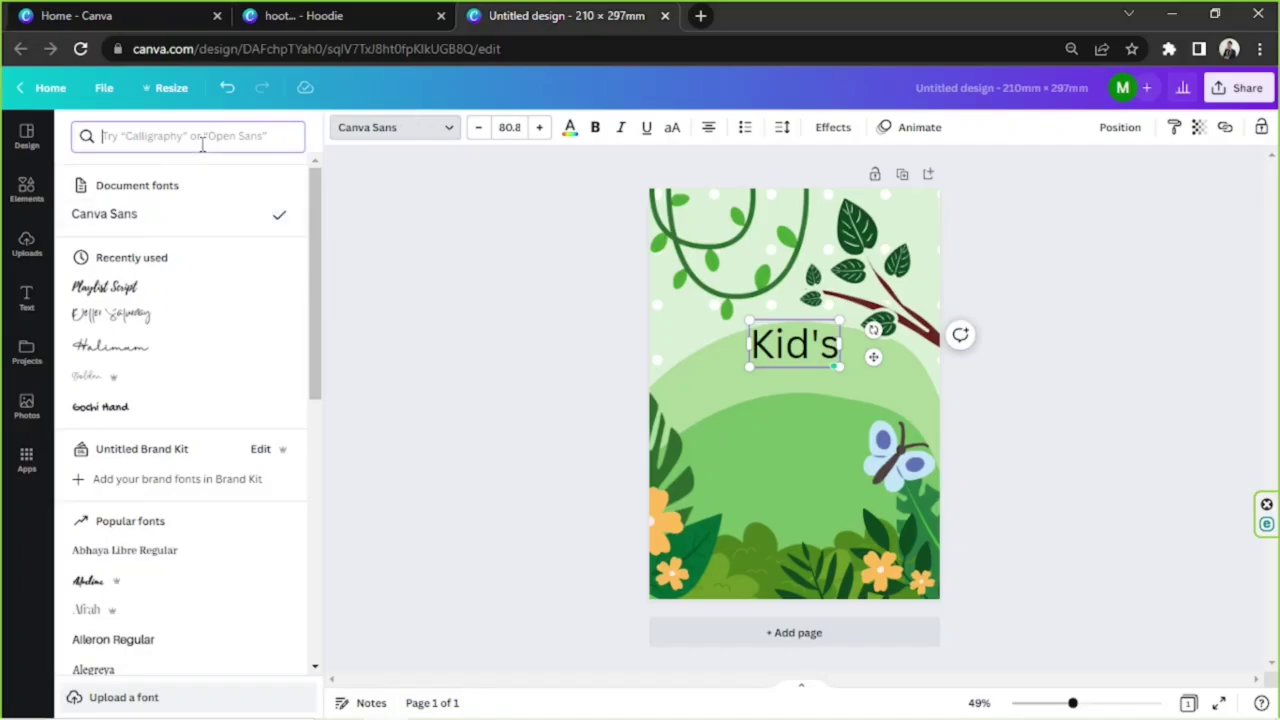
type("heading")
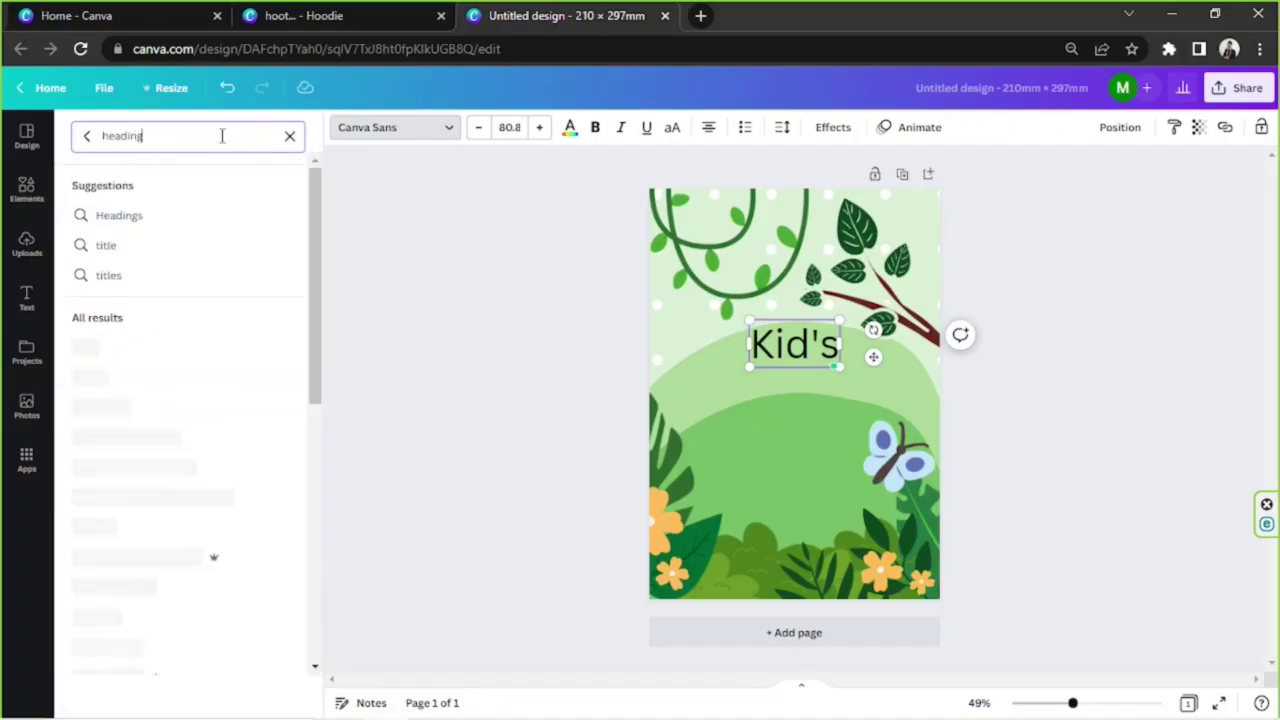
scroll(157, 291, "down", 3)
scroll(143, 580, "down", 2)
left_click(140, 577)
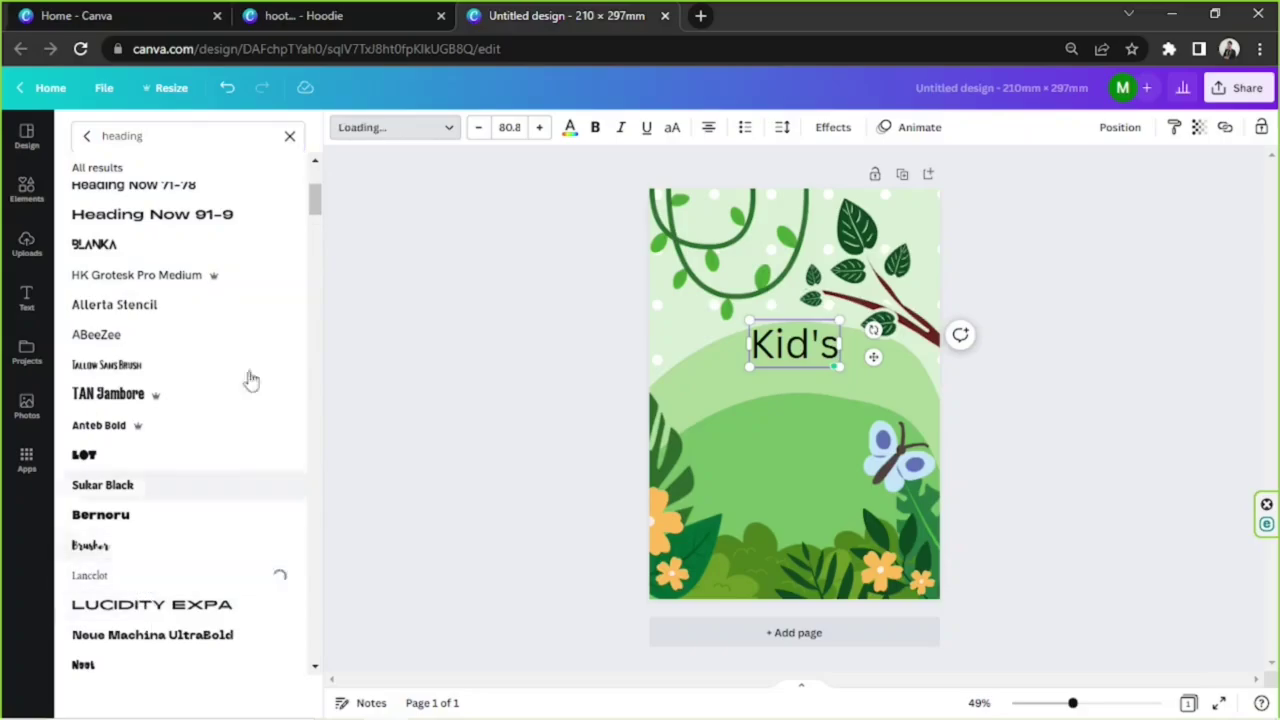
left_click(673, 133)
Try other heading fonts on the KID'S text, including Trochut and Finger Paint
scroll(217, 543, "down", 3)
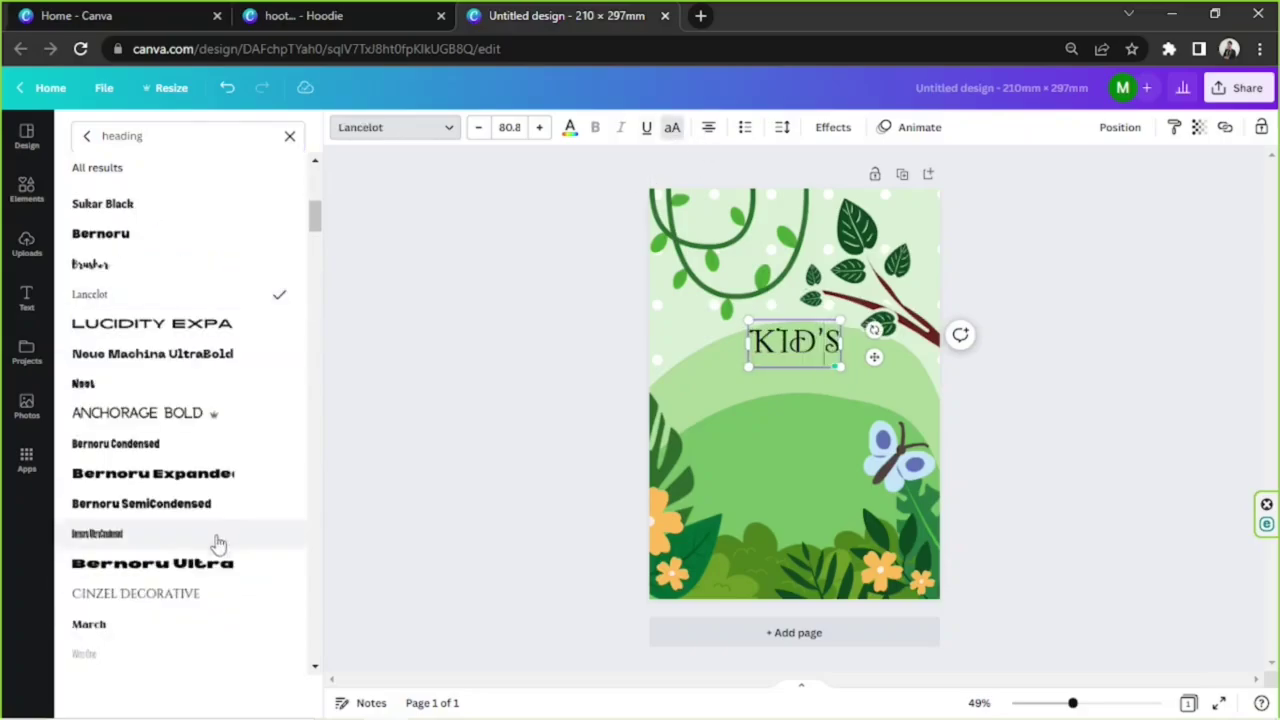
left_click(235, 604)
scroll(263, 425, "down", 5)
left_click(254, 400)
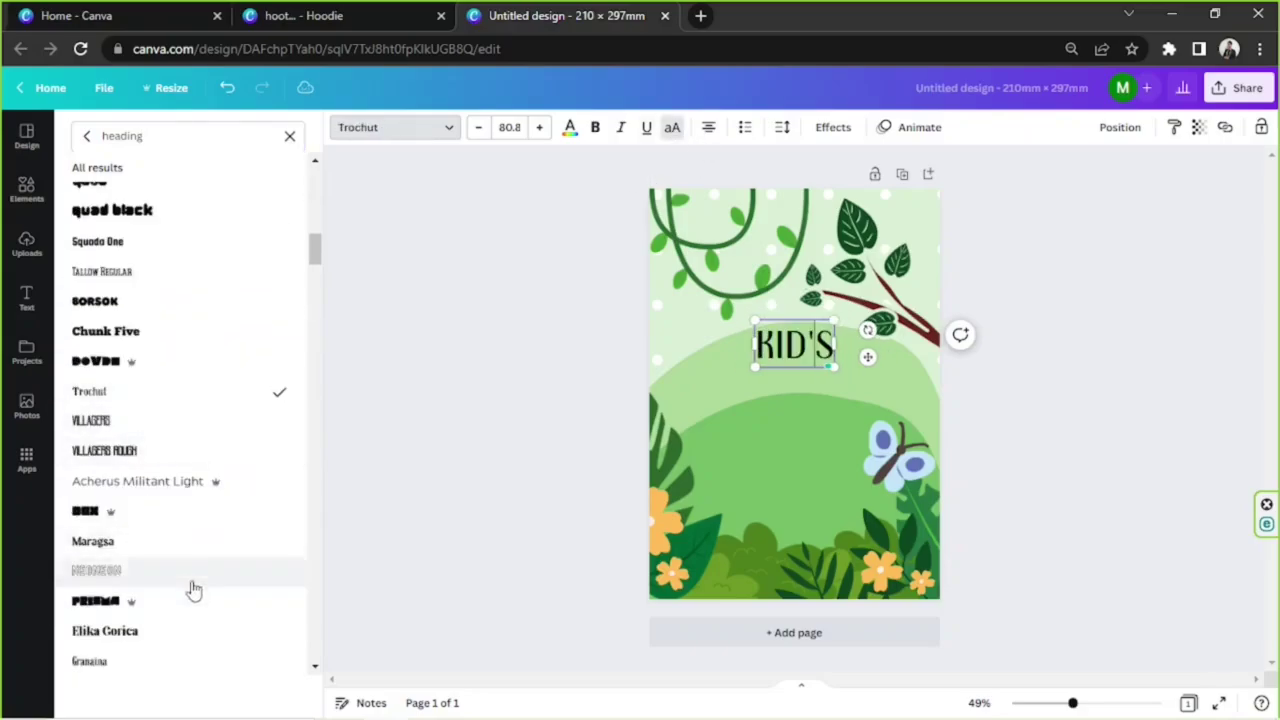
scroll(195, 575, "down", 5)
left_click(200, 540)
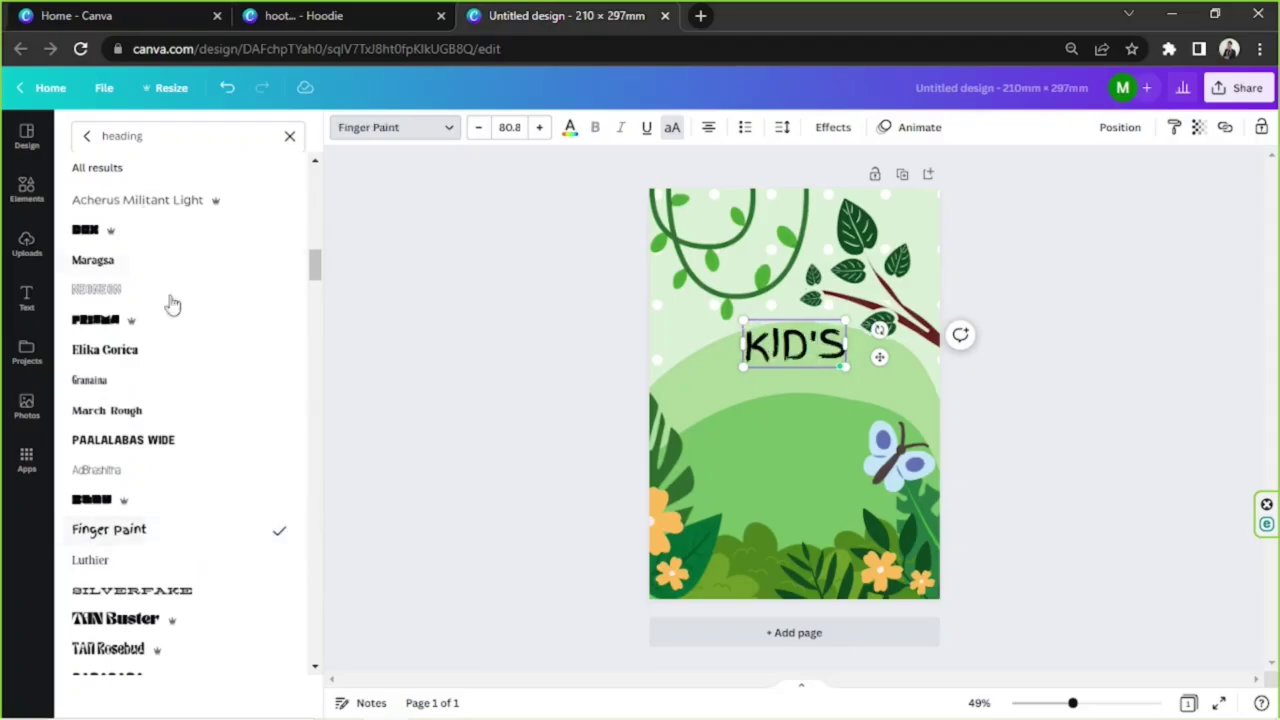
Search the fonts for "handwriting" and set the KID'S text in Cup Cakes at size 100
type("hand")
left_click(149, 218)
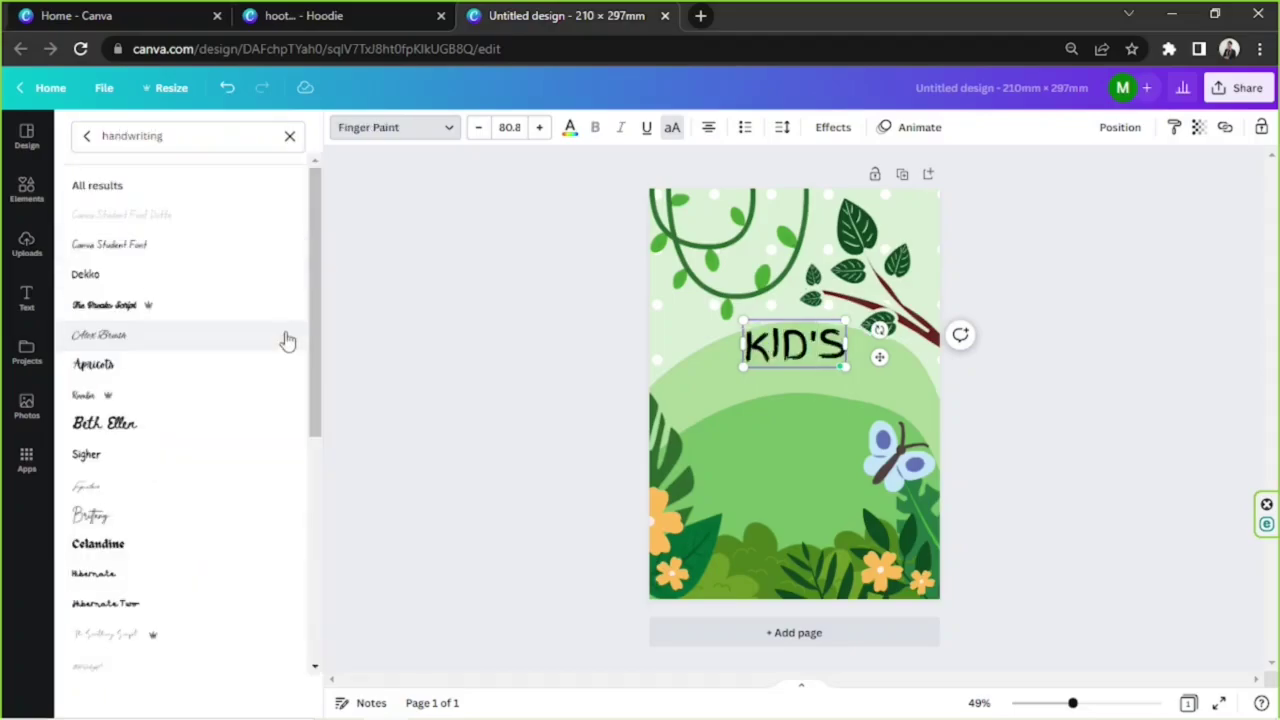
scroll(282, 352, "down", 5)
left_click(243, 478)
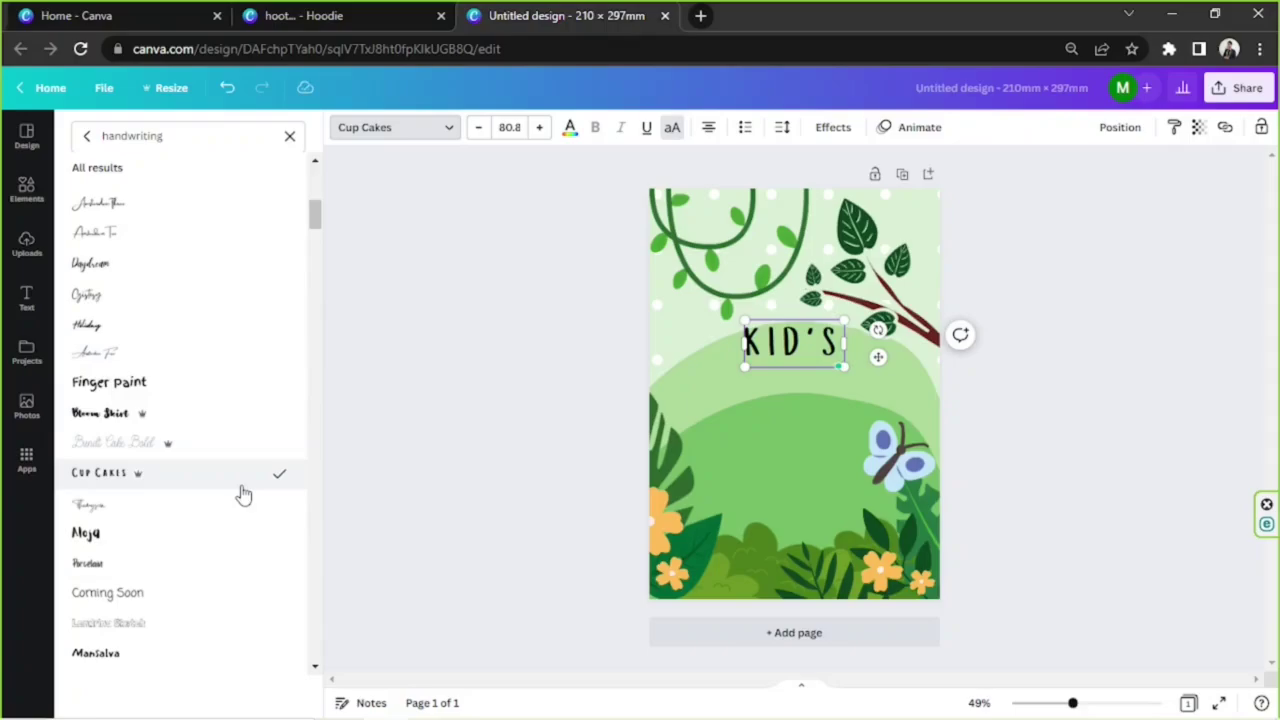
left_click_drag(744, 320, 717, 306)
left_click_drag(803, 370, 817, 369)
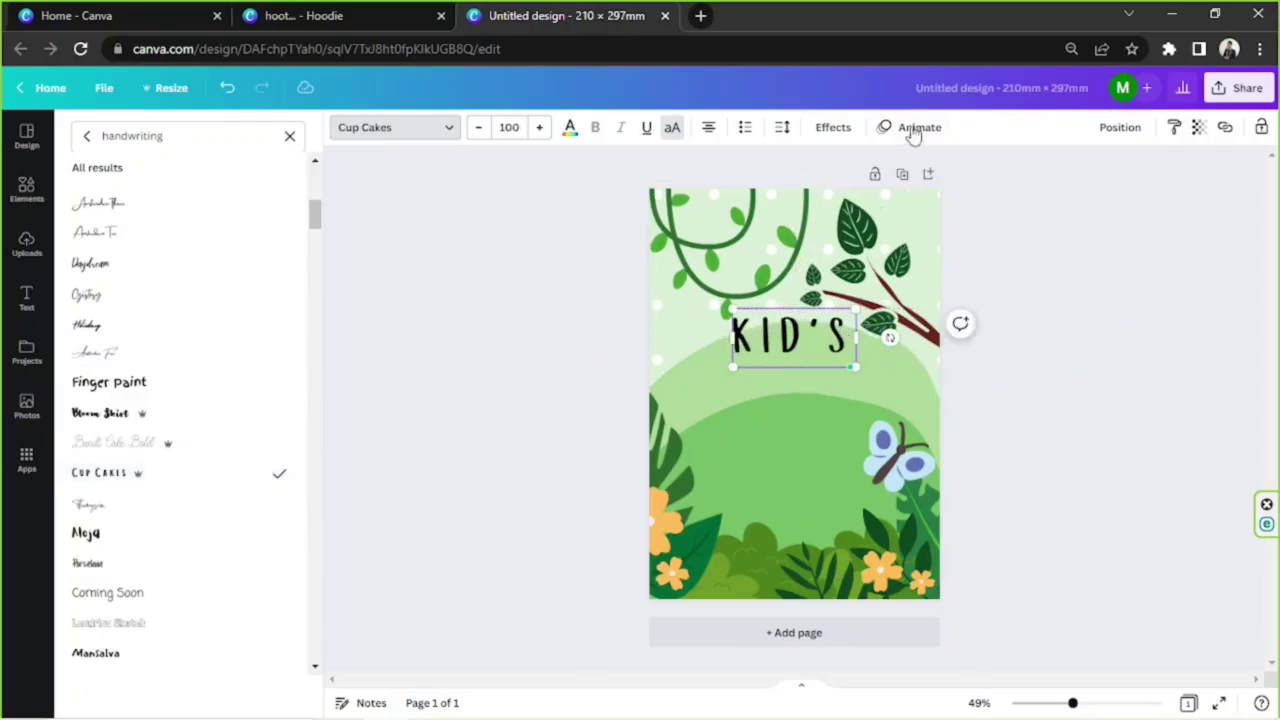
Tighten the KID'S letter spacing to -200 and centre the text on the upper hill
left_click(784, 135)
left_click_drag(829, 193, 819, 196)
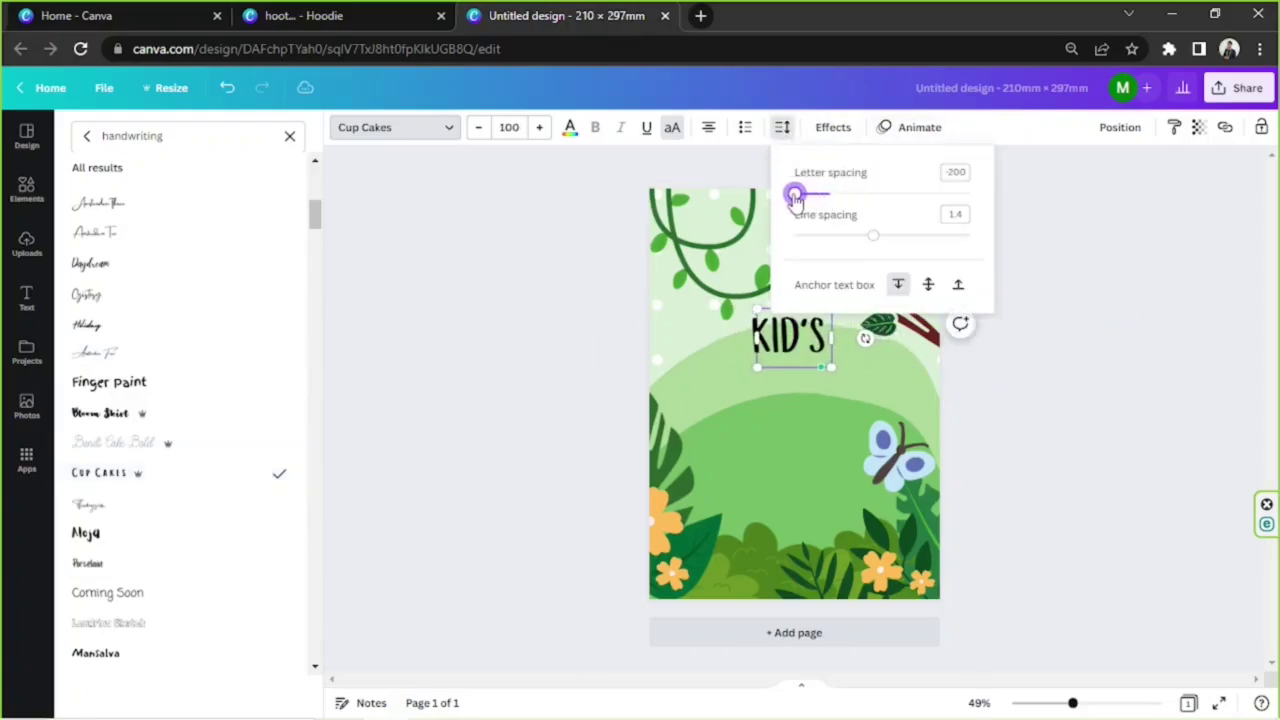
left_click(892, 343)
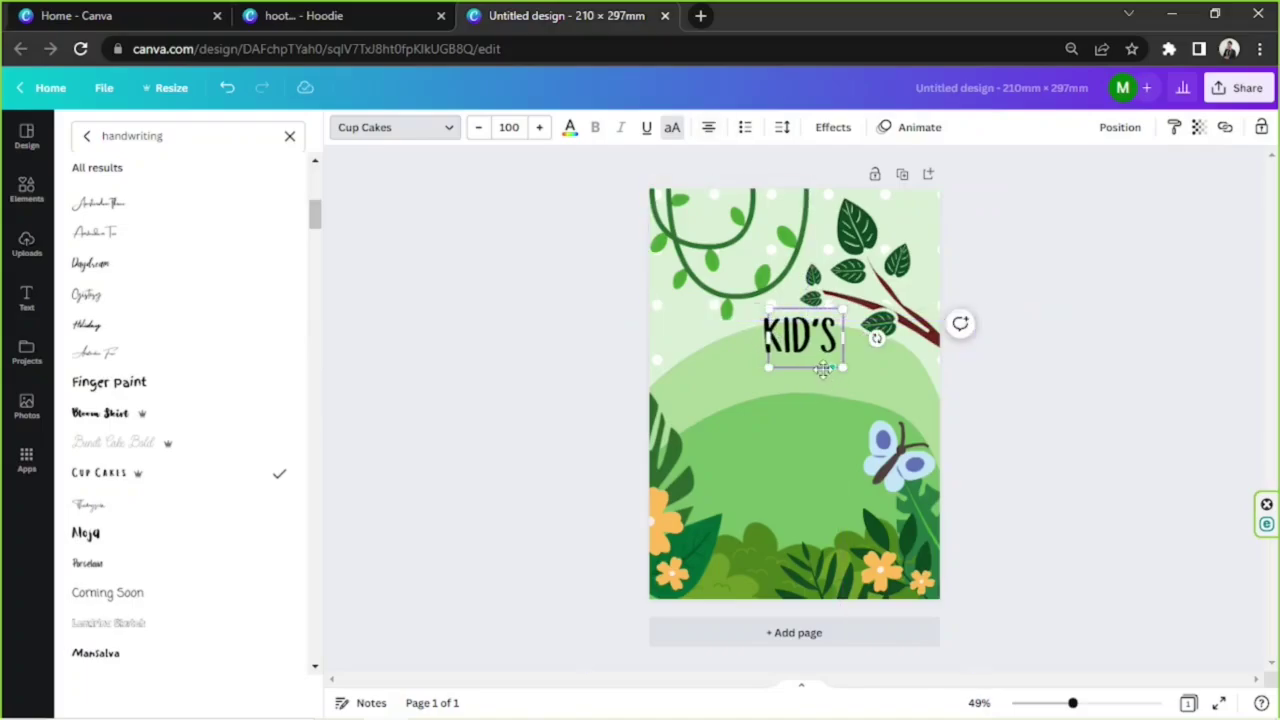
left_click_drag(822, 368, 812, 379)
left_click(1123, 380)
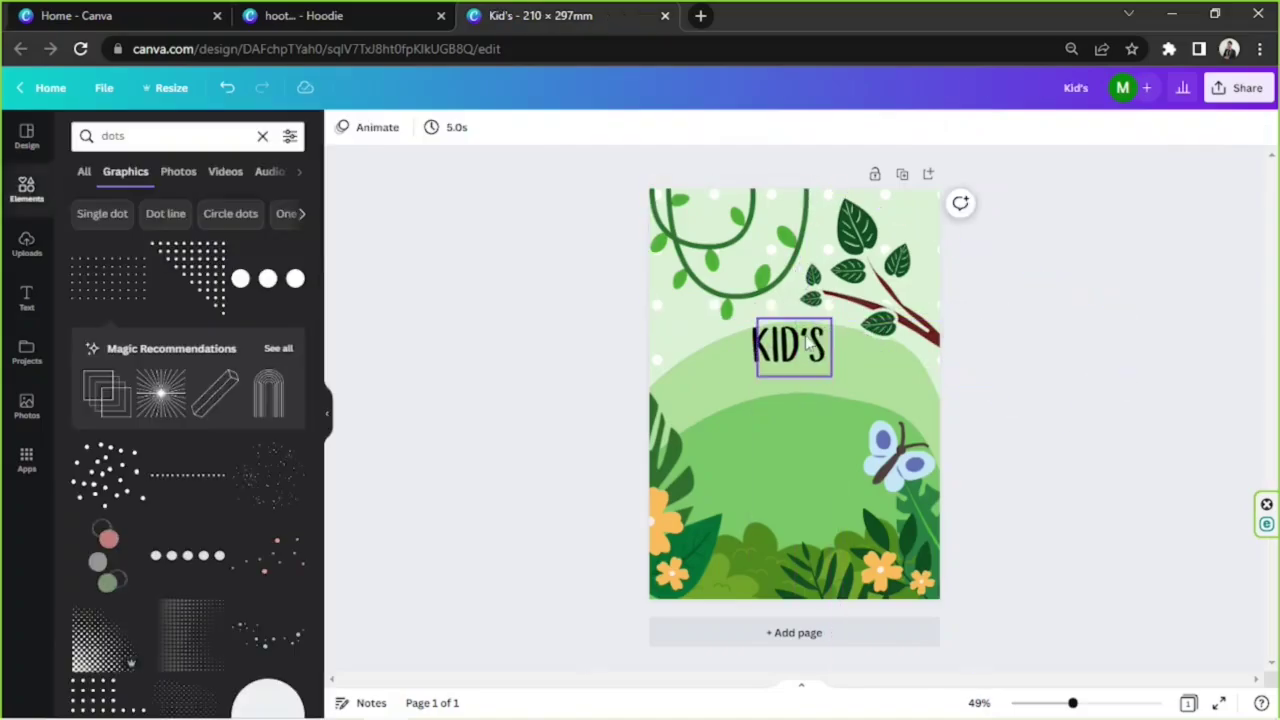
Colour the KID'S text white
left_click(805, 350)
left_click(571, 129)
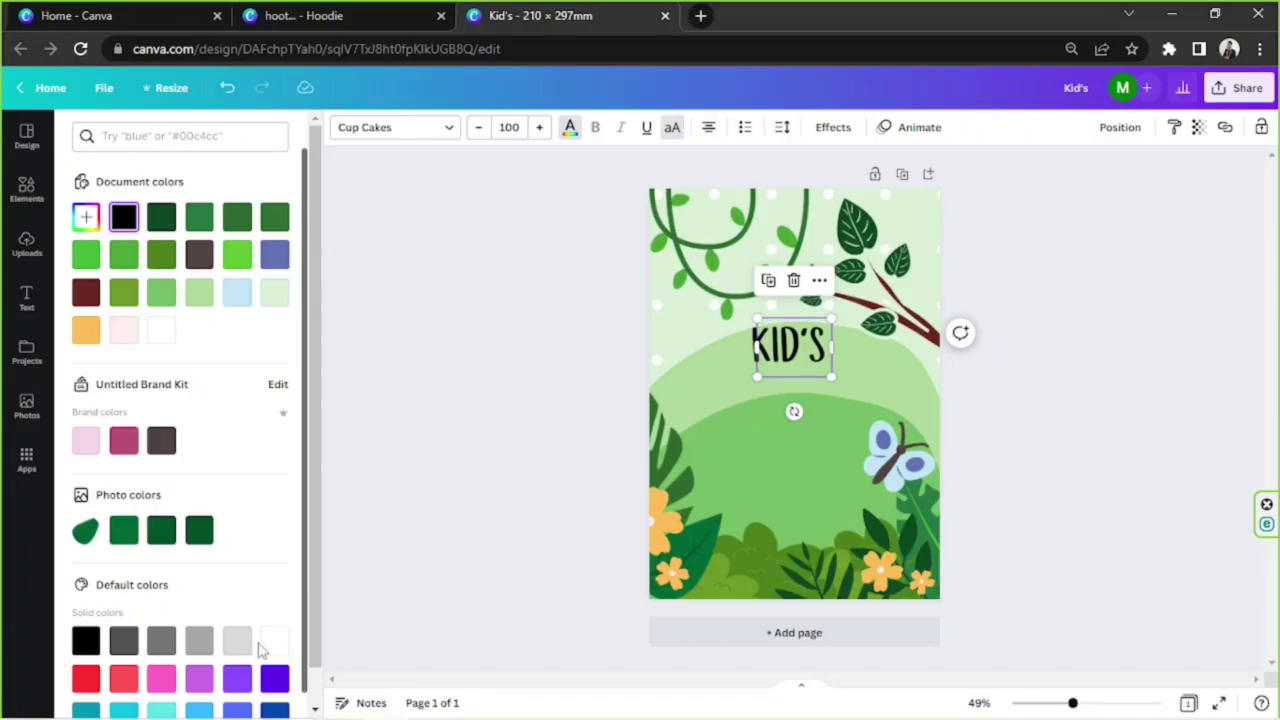
left_click(273, 641)
Try the Hollow and Shadow styles, apply the Lift effect to the KID'S text, and nudge it slightly down
left_click(832, 127)
left_click(108, 320)
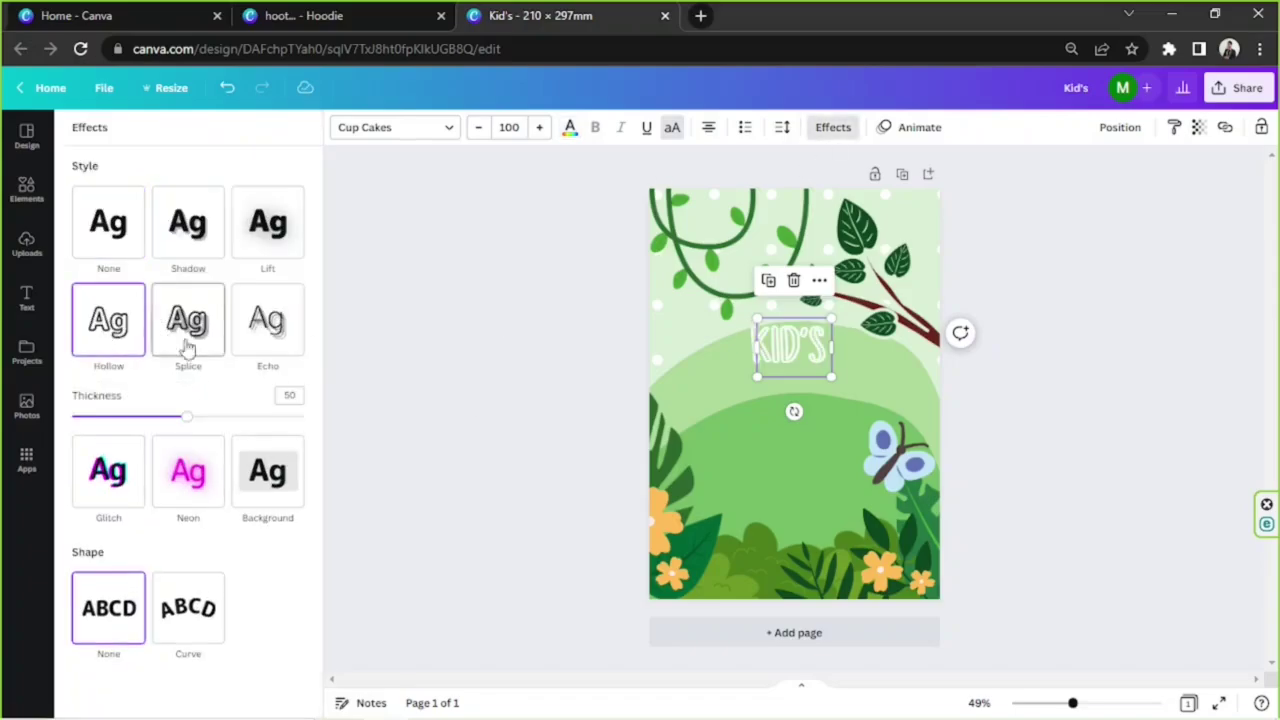
left_click(190, 230)
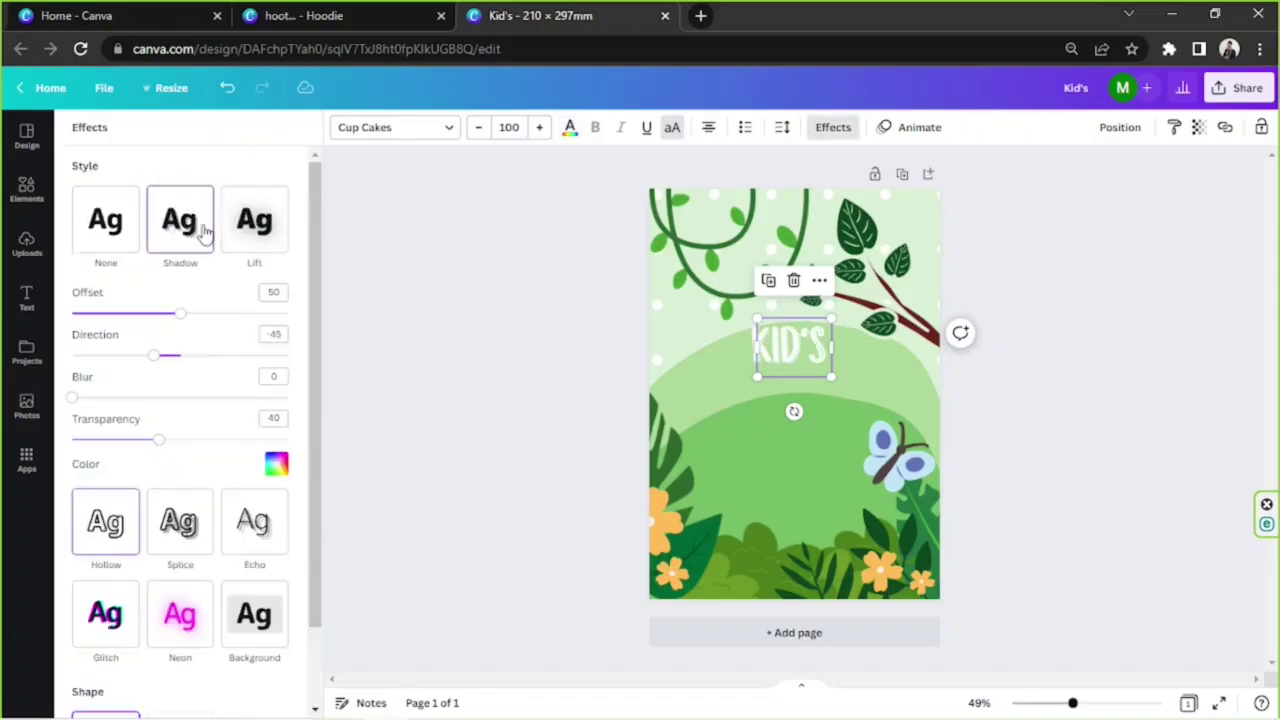
left_click(255, 225)
left_click_drag(790, 345, 790, 352)
left_click(1085, 415)
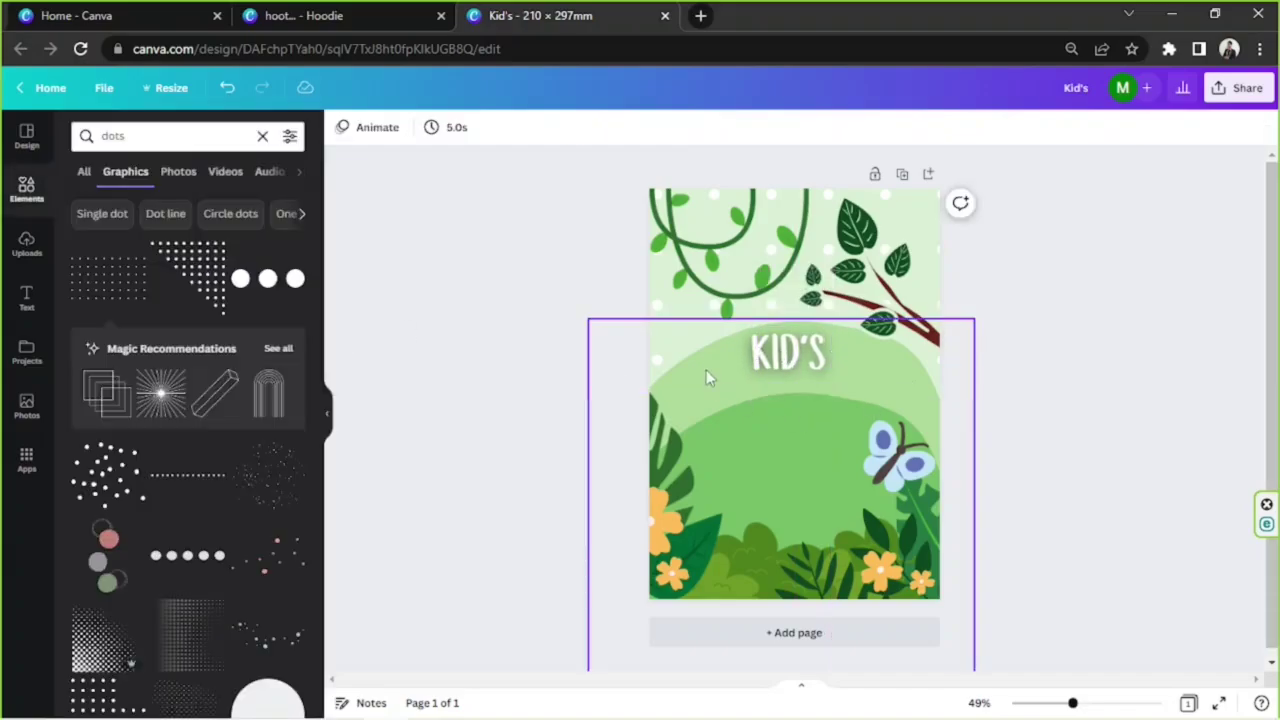
Duplicate the KID'S text below the original and change the copy's wording to "JUNGLE PARTY"
left_click(773, 368)
left_click_drag(781, 366, 785, 440, "alt")
double_click(785, 440)
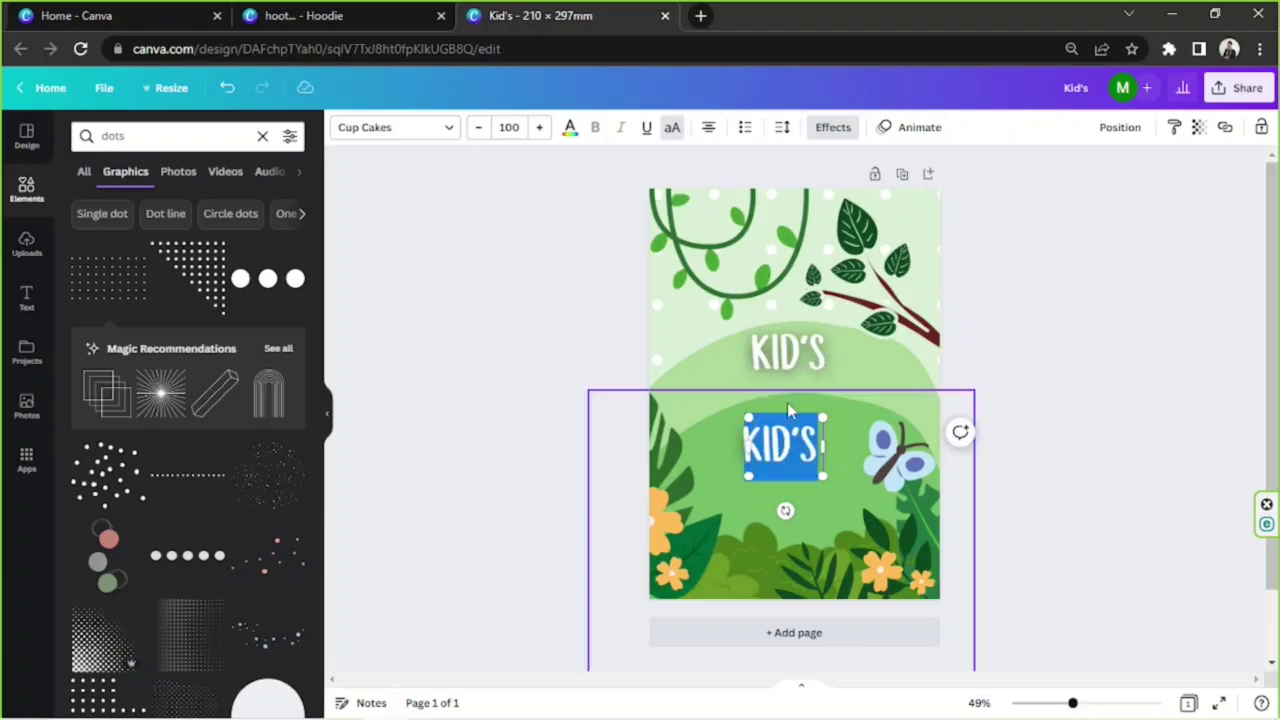
type("JUNGLEPARTY")
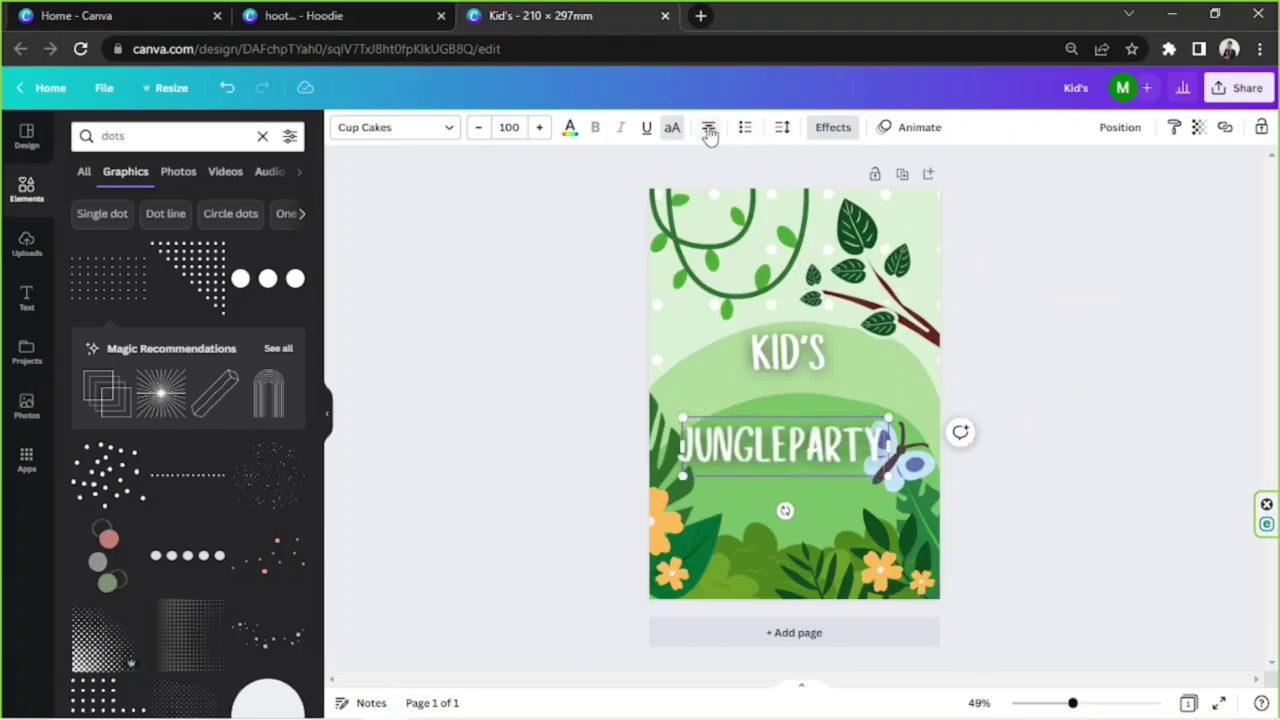
Widen the letter spacing of the JUNGLE PARTY text and centre it closer beneath KID'S
key("ctrl+a")
left_click(782, 127)
mouse_move(801, 194)
left_mouse_down()
mouse_move(822, 195)
mouse_move(812, 200)
left_mouse_up()
left_click(926, 488)
mouse_move(808, 481)
left_mouse_down()
mouse_move(822, 459)
mouse_move(811, 458)
left_mouse_up()
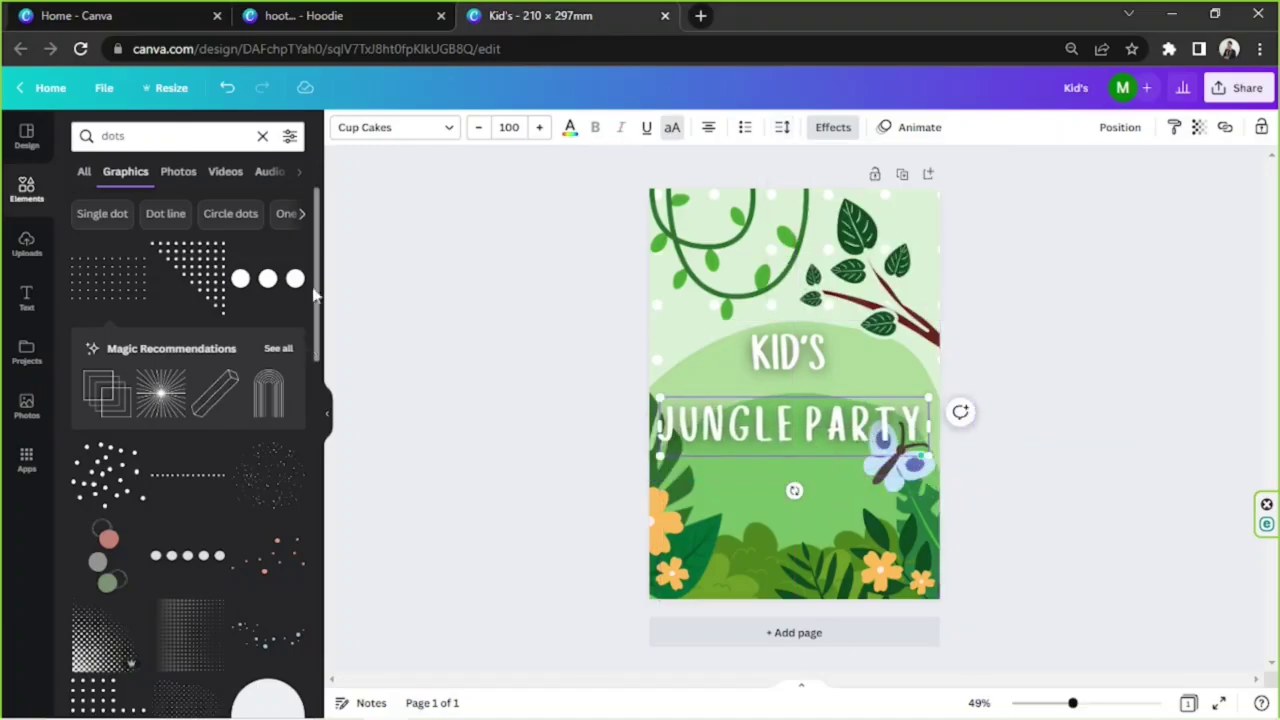
Try the More Sugar Thin, Le Petit Cochon and Permanent Marker fonts on the JUNGLE PARTY text
left_click(390, 128)
scroll(223, 257, "down", 4)
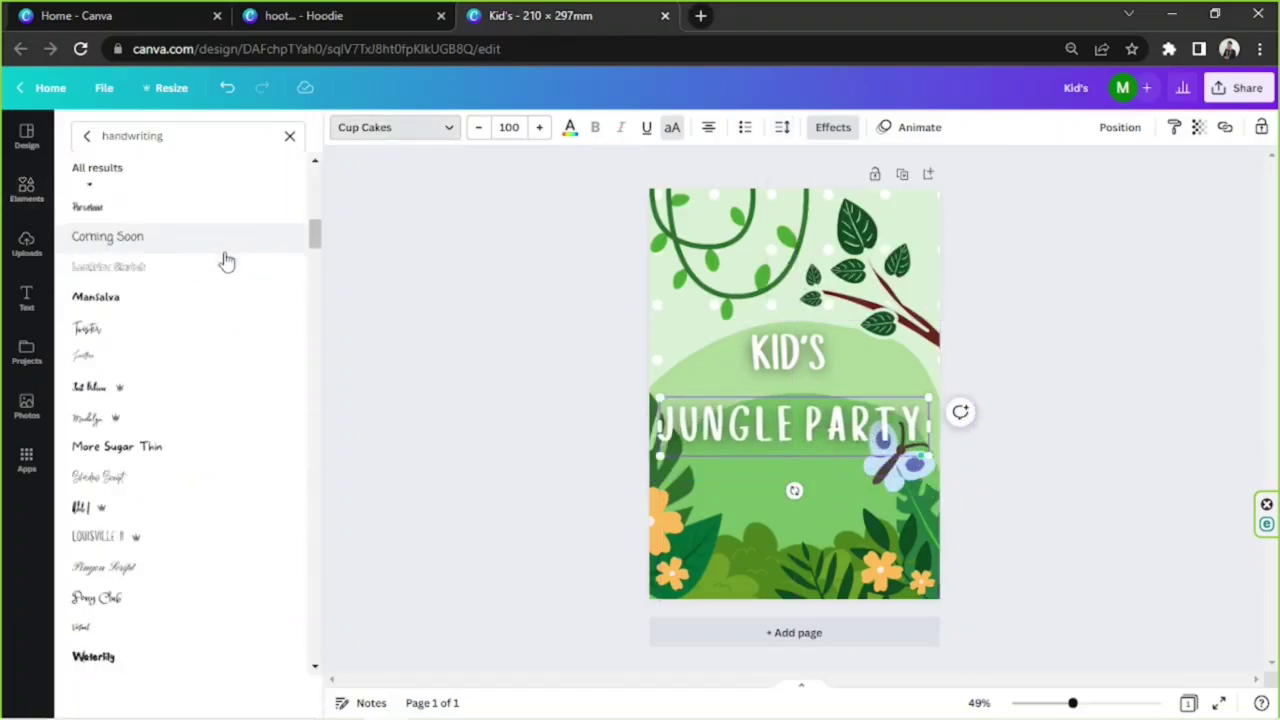
left_click(175, 540)
scroll(208, 455, "down", 3)
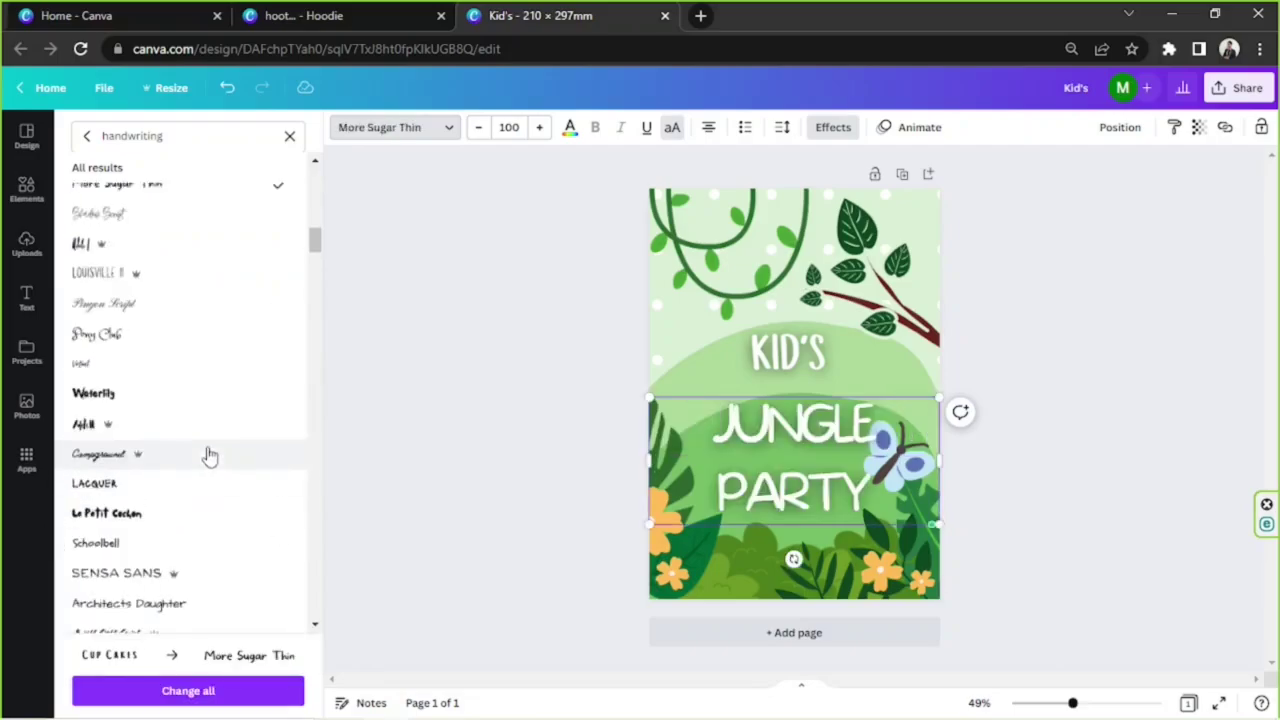
left_click(196, 494)
scroll(198, 496, "down", 3)
scroll(199, 494, "down", 5)
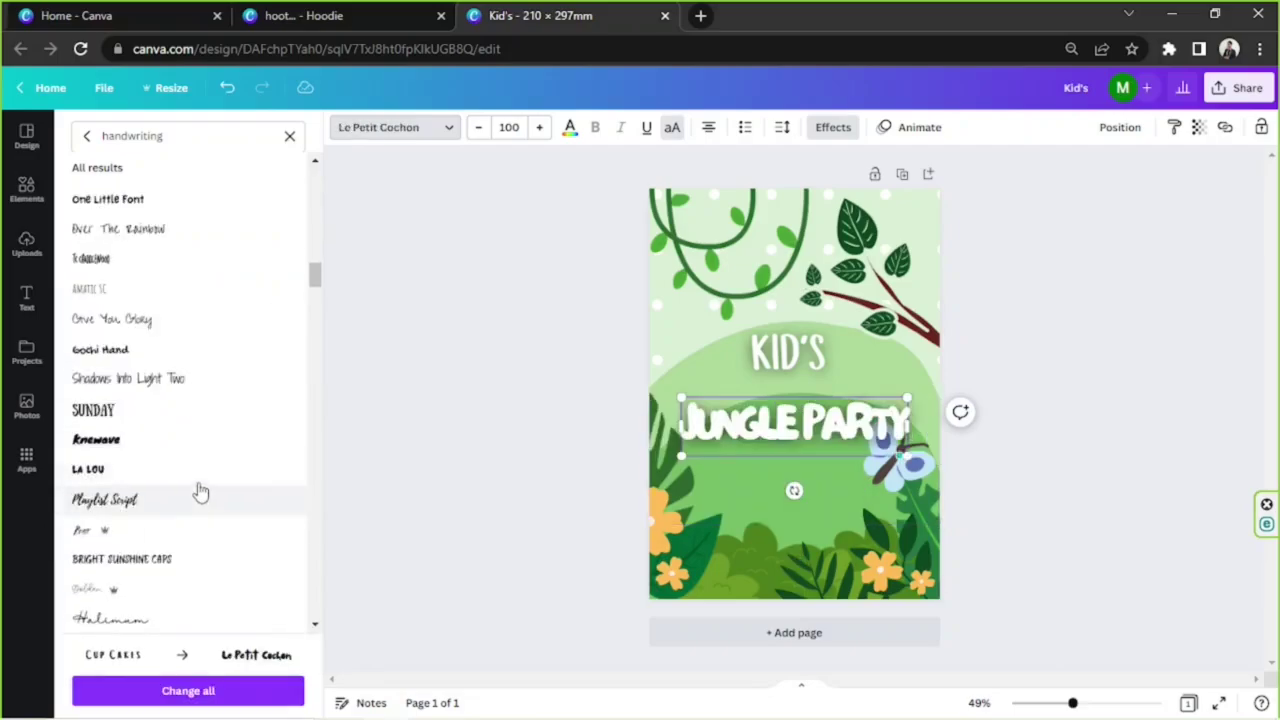
left_click(200, 400)
Try the Stephen Type and Books Script fonts on the JUNGLE PARTY text
scroll(200, 405, "down", 10)
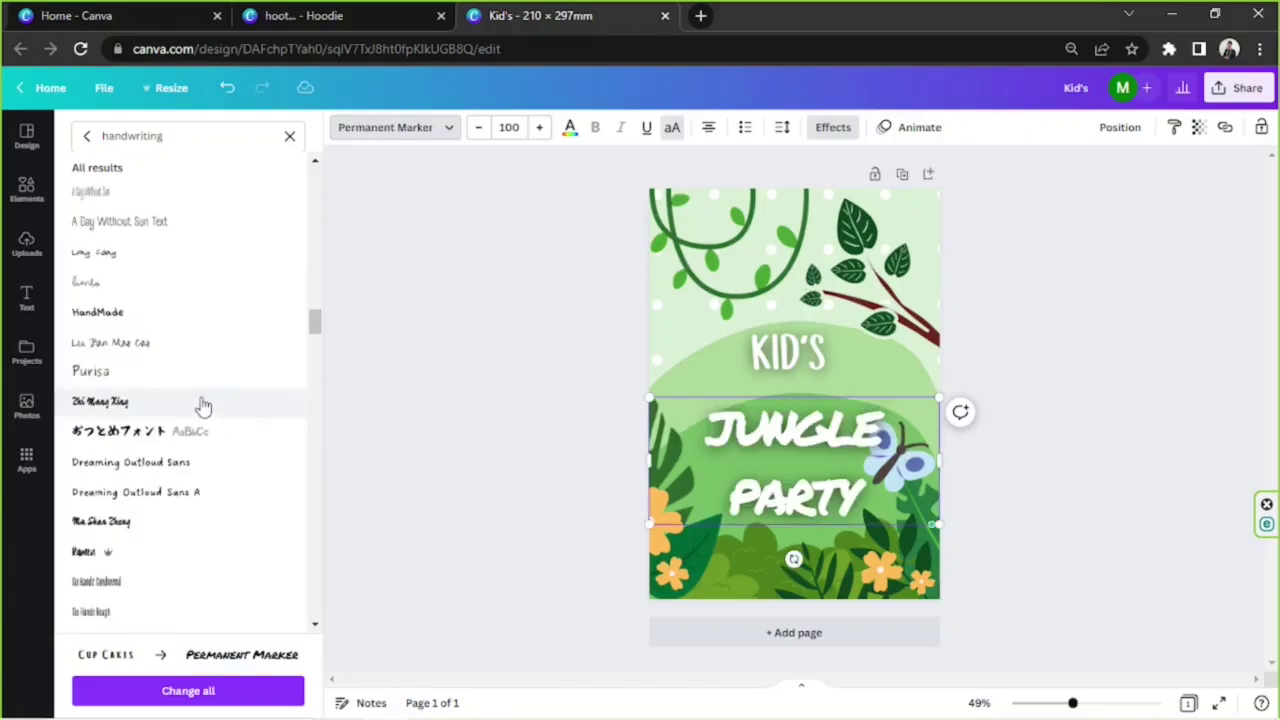
left_click(197, 453)
scroll(183, 500, "down", 5)
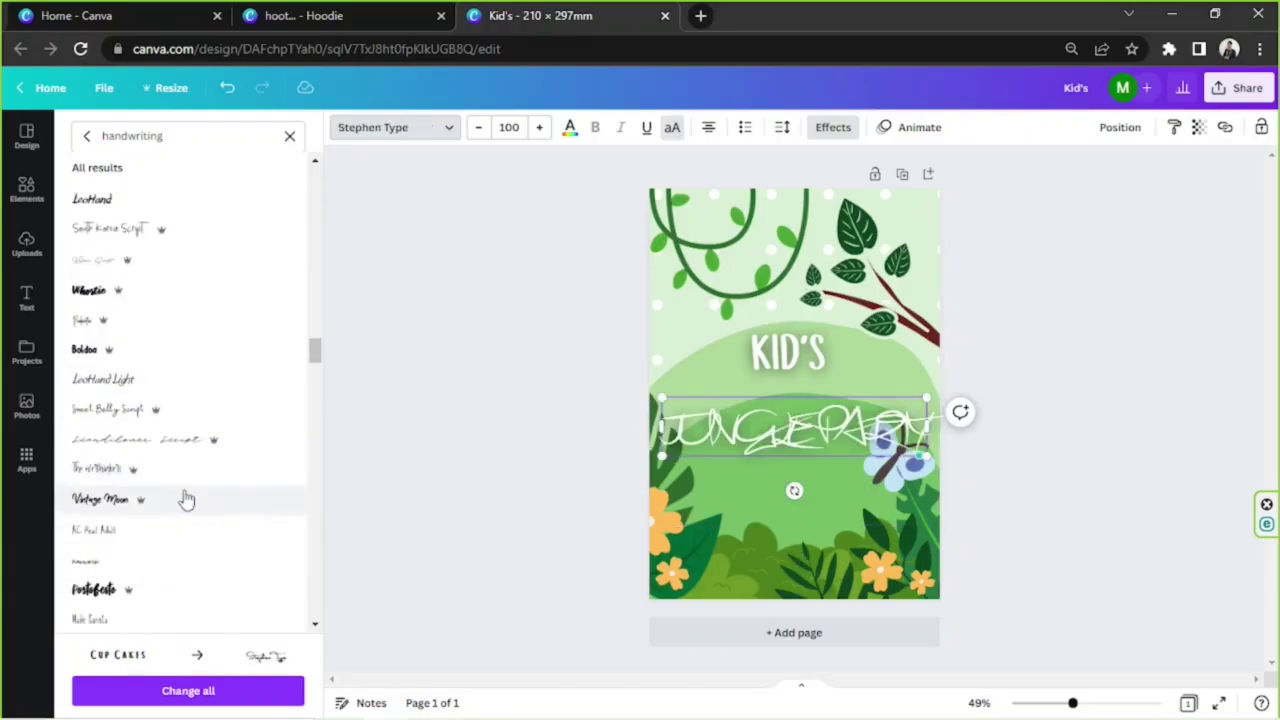
left_click(186, 487)
scroll(186, 435, "down", 5)
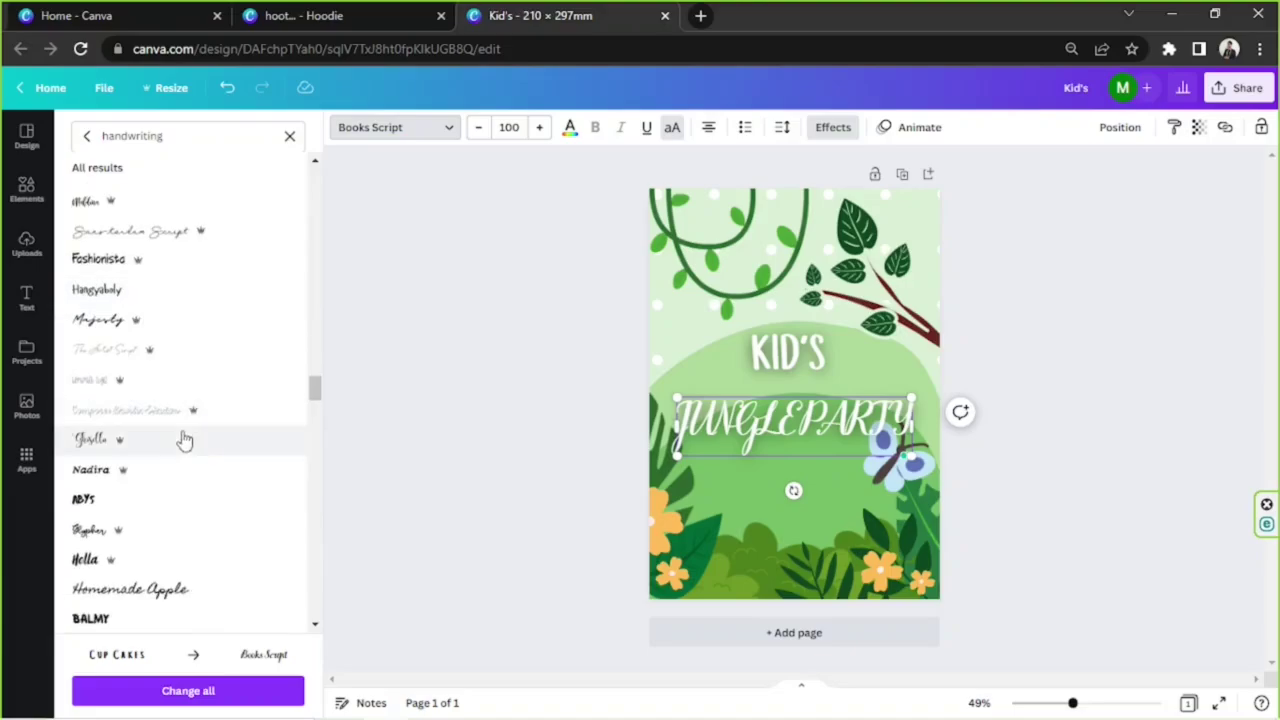
Apply the Sunflower font to the JUNGLE PARTY text and enlarge it to size 153
scroll(180, 500, "down", 5)
scroll(163, 500, "down", 3)
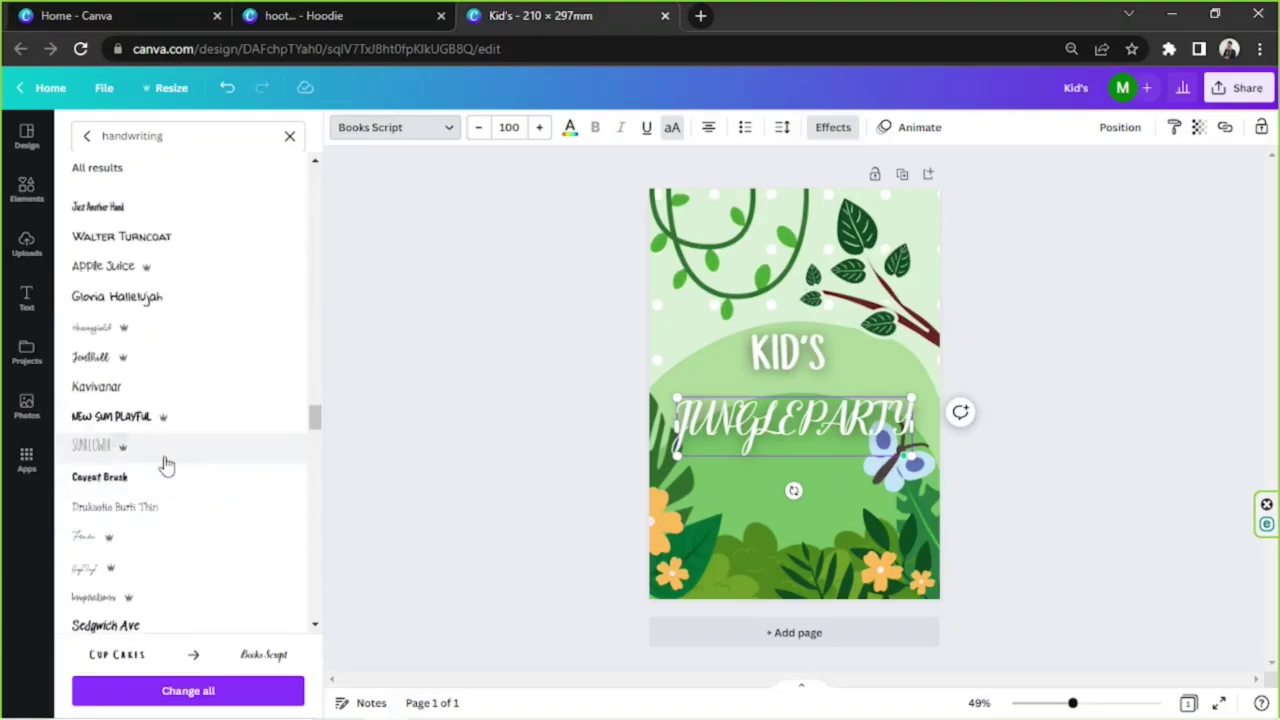
left_click(163, 452)
left_click_drag(677, 398, 640, 360)
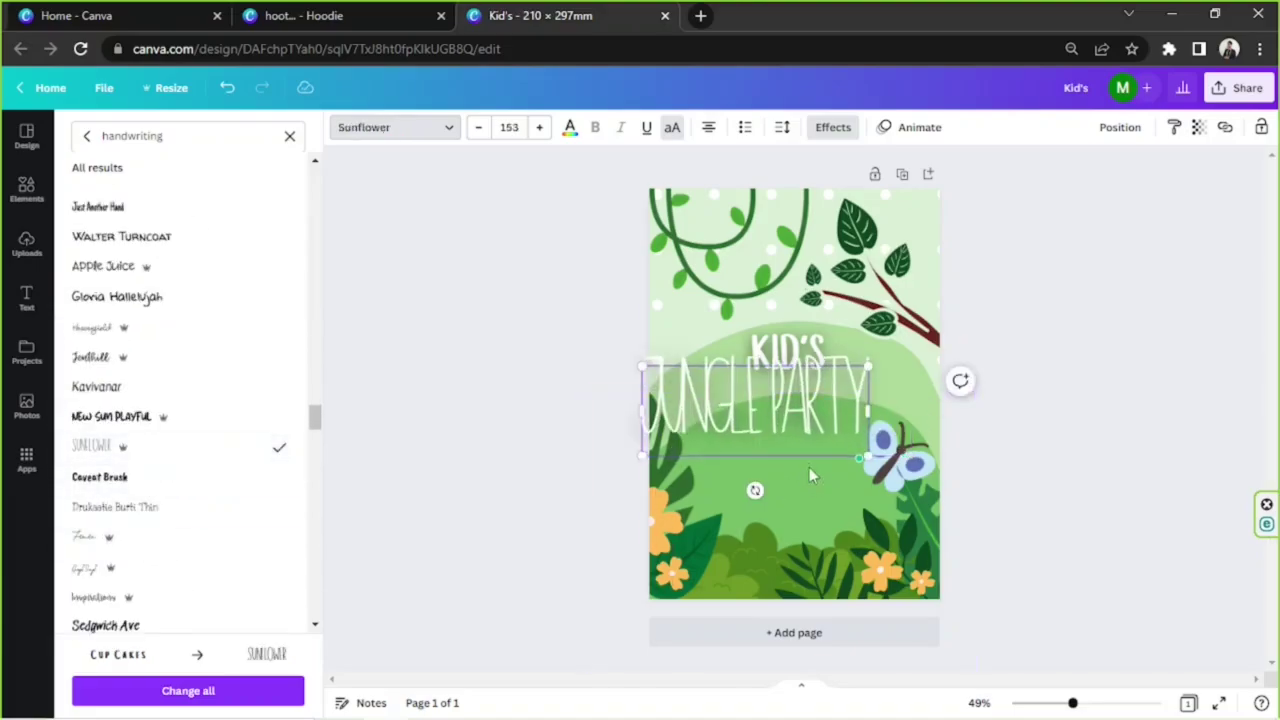
left_click_drag(811, 456, 845, 473)
Remove the word JUNGLE from the enlarged text and centre the remaining PARTY lower on the page
left_click_drag(806, 430, 673, 426)
key("BackSpace")
left_click_drag(828, 477, 820, 535)
left_click(937, 391)
Duplicate the PARTY text, shrink the copy to size 70.5 between KID'S and PARTY, and change its wording to "JUNGLE-THEMED"
left_click(788, 465)
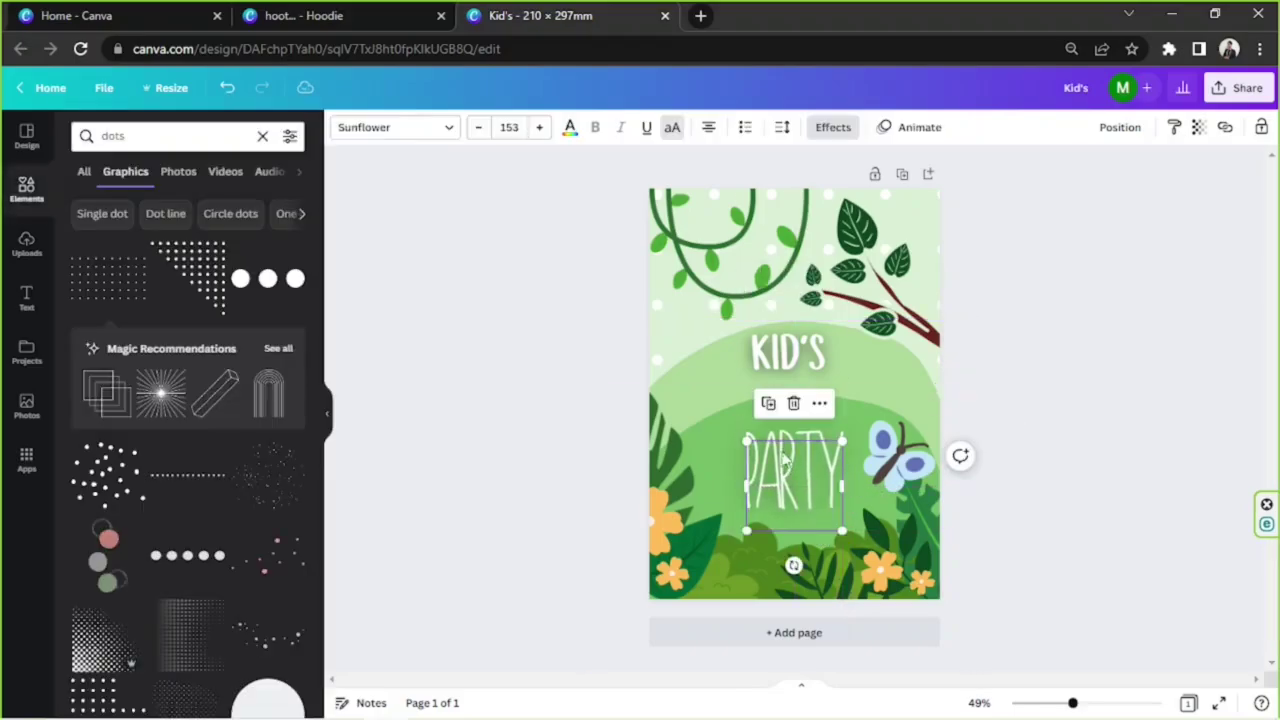
key("ctrl+d")
left_click_drag(788, 468, 764, 392)
left_click_drag(829, 464, 887, 396)
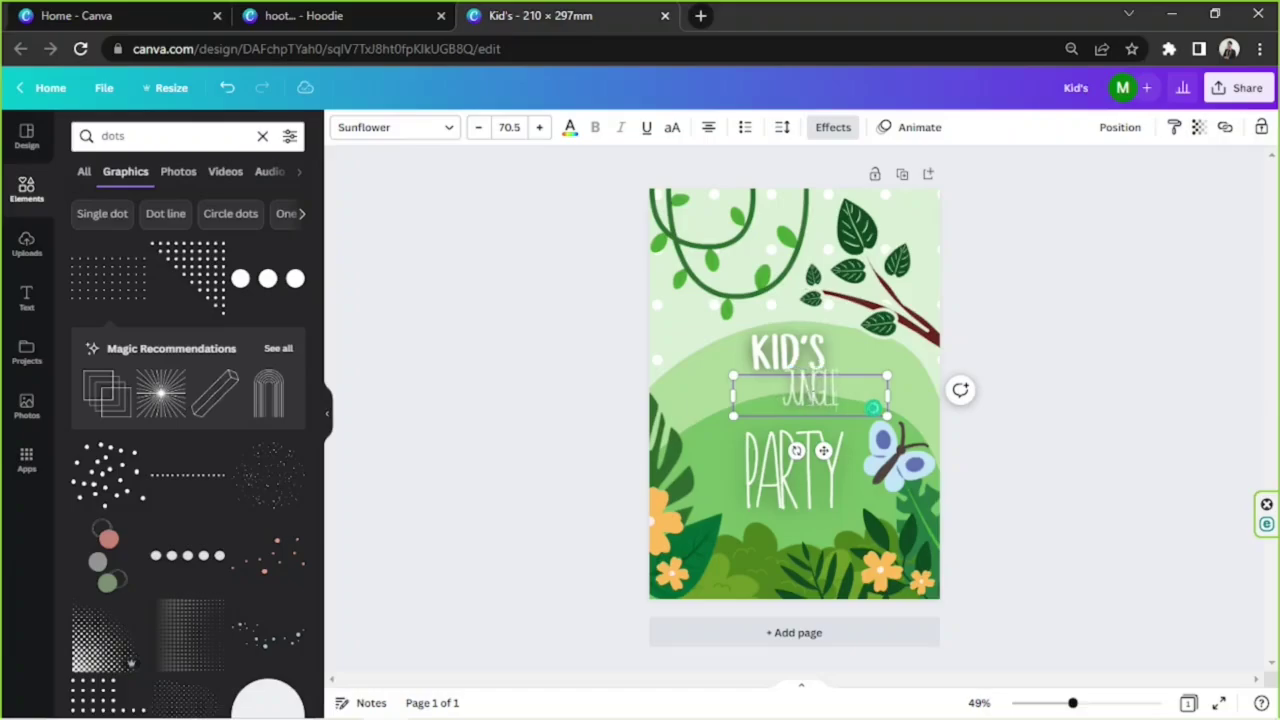
left_click_drag(823, 450, 806, 458)
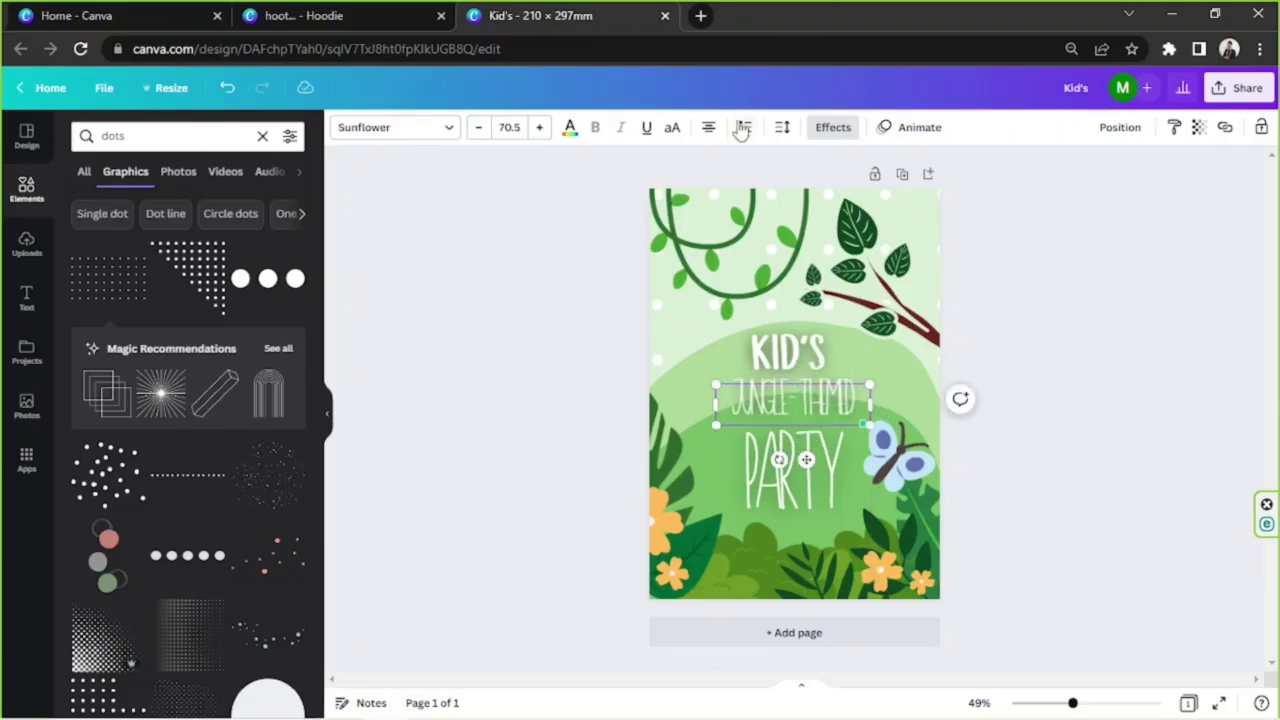
Widen the letter spacing of the JUNGLE-THEMED text and even out the vertical gaps between the three centred text lines
left_click(782, 127)
left_click_drag(822, 195, 830, 198)
left_click_drag(873, 432, 822, 459)
left_click_drag(856, 407, 855, 412)
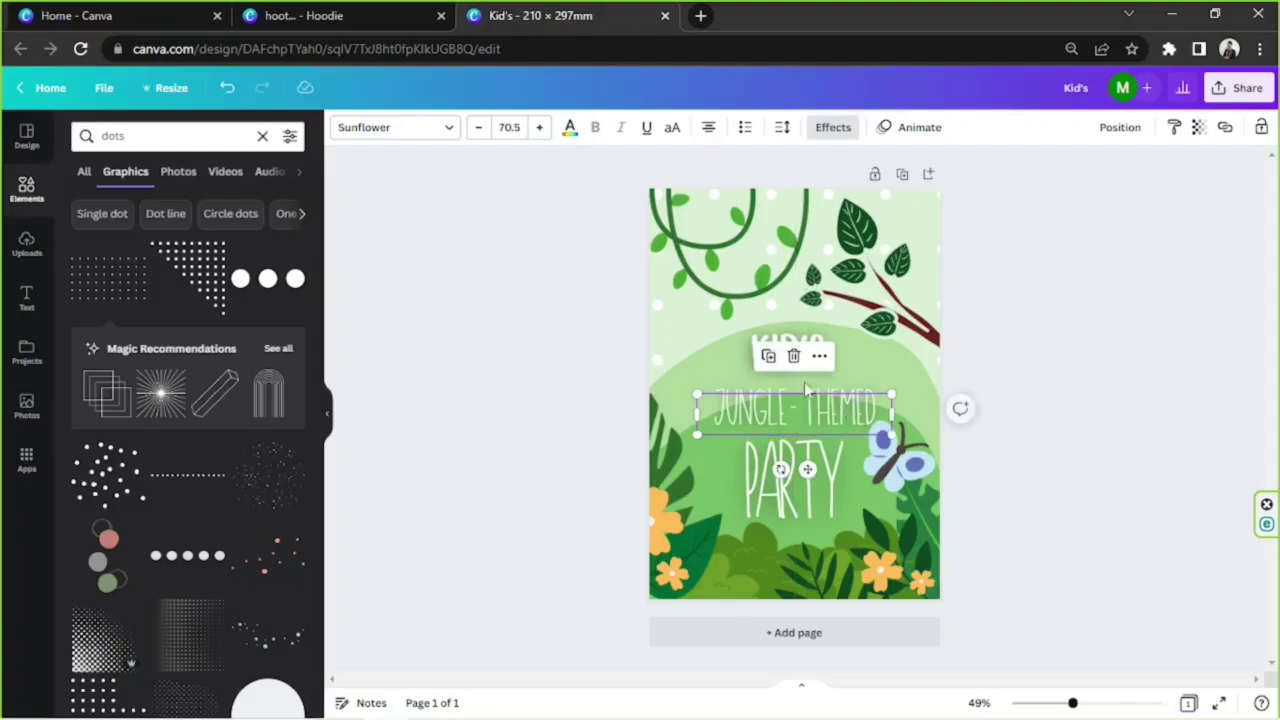
left_click_drag(773, 345, 772, 360)
left_click(1040, 395)
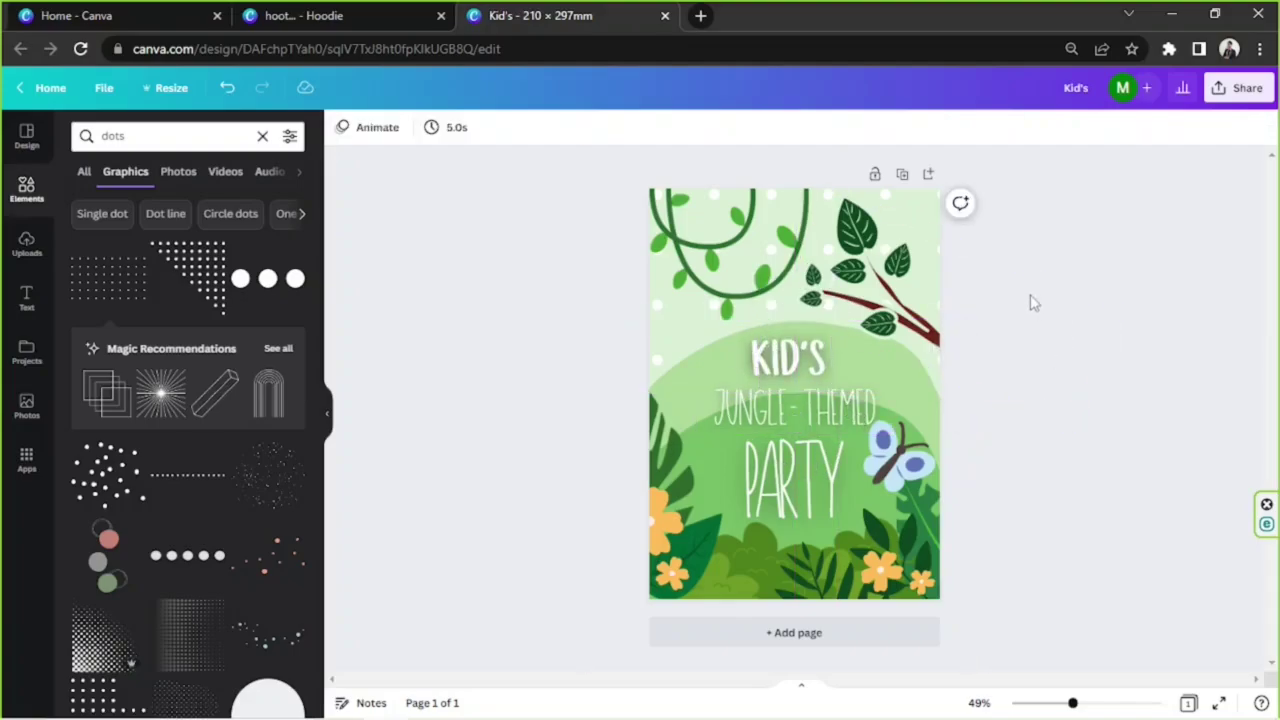
Download the finished design as a PNG file at size 1, without a transparent background
left_click(1238, 92)
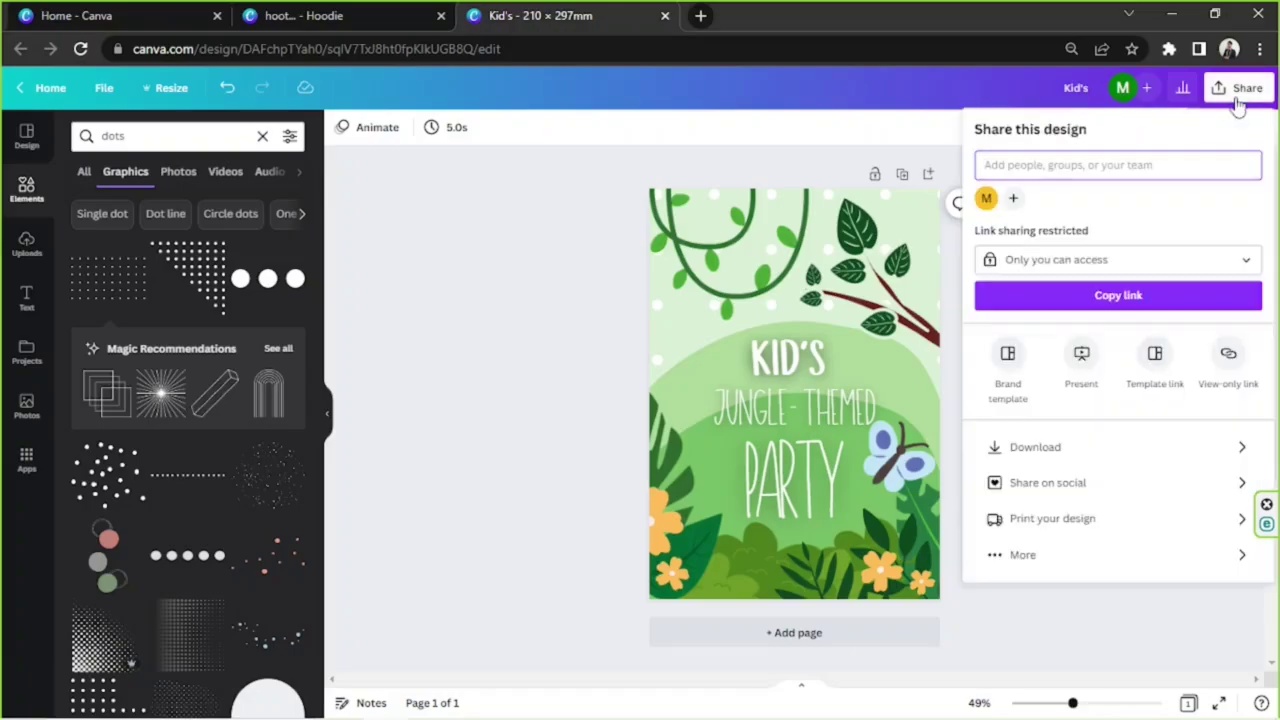
left_click(1117, 449)
left_click(1120, 192)
left_click(1094, 286)
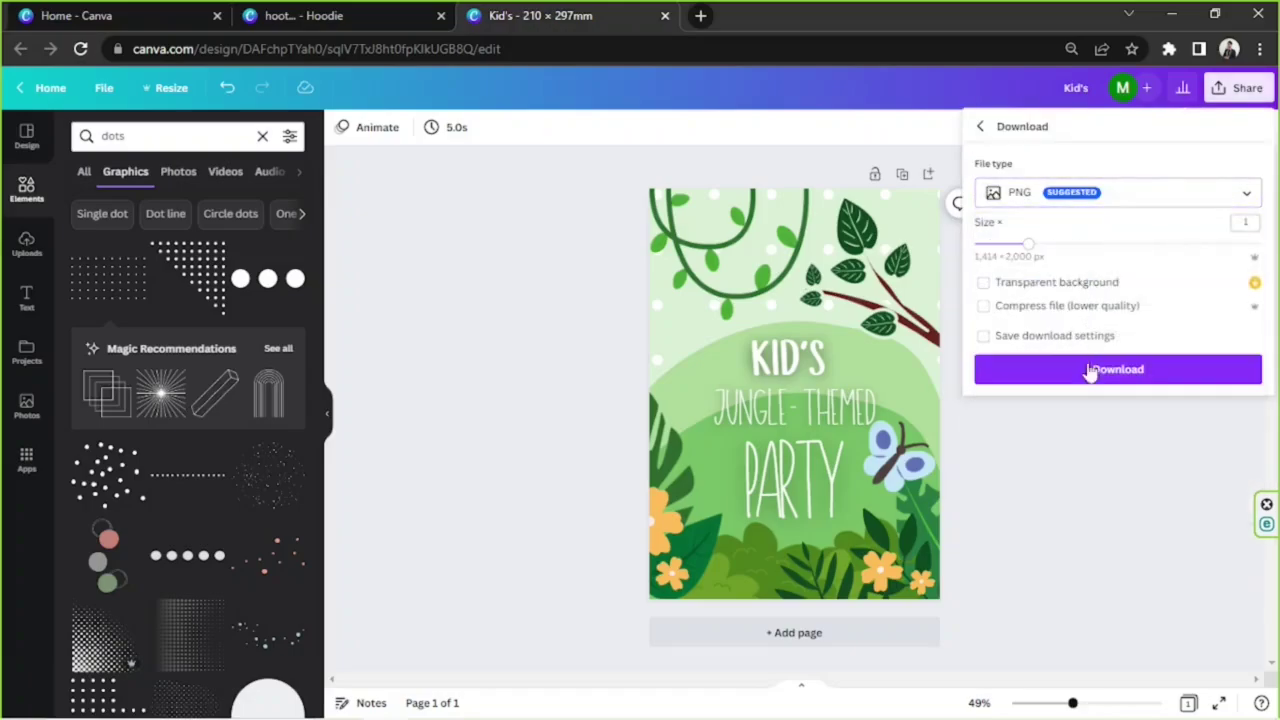
left_click(1090, 370)
left_click(1117, 366)
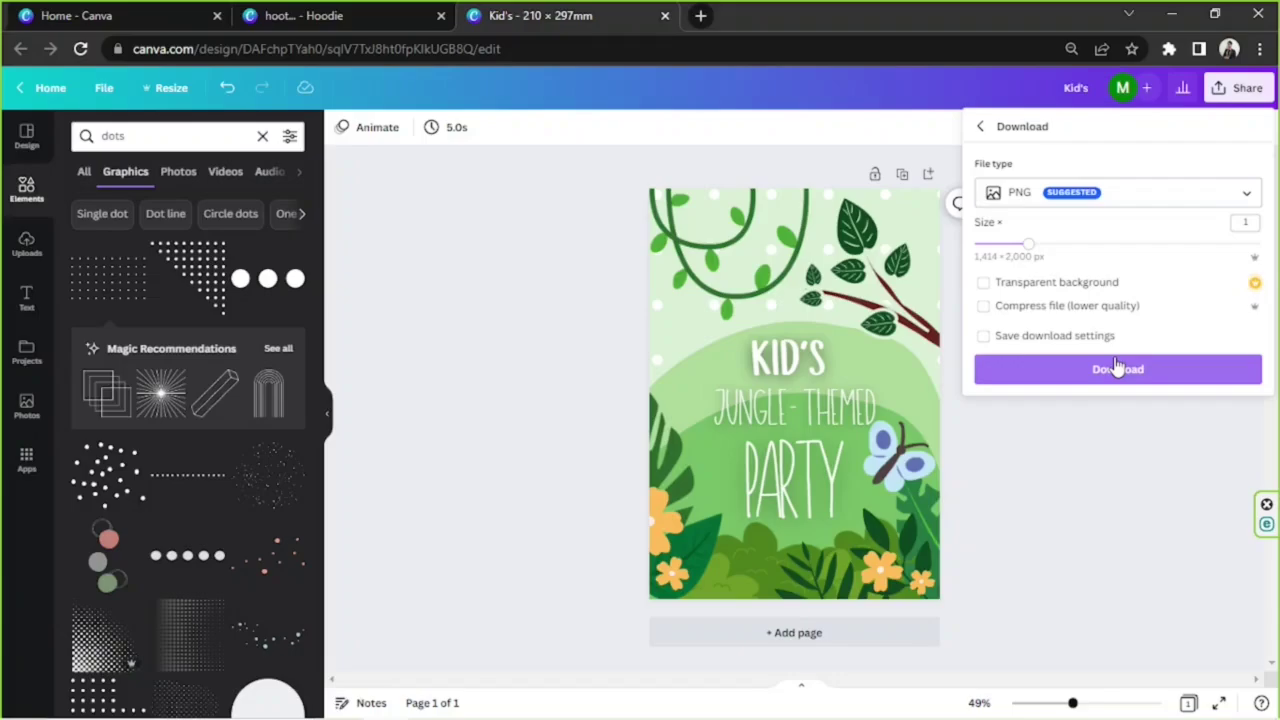